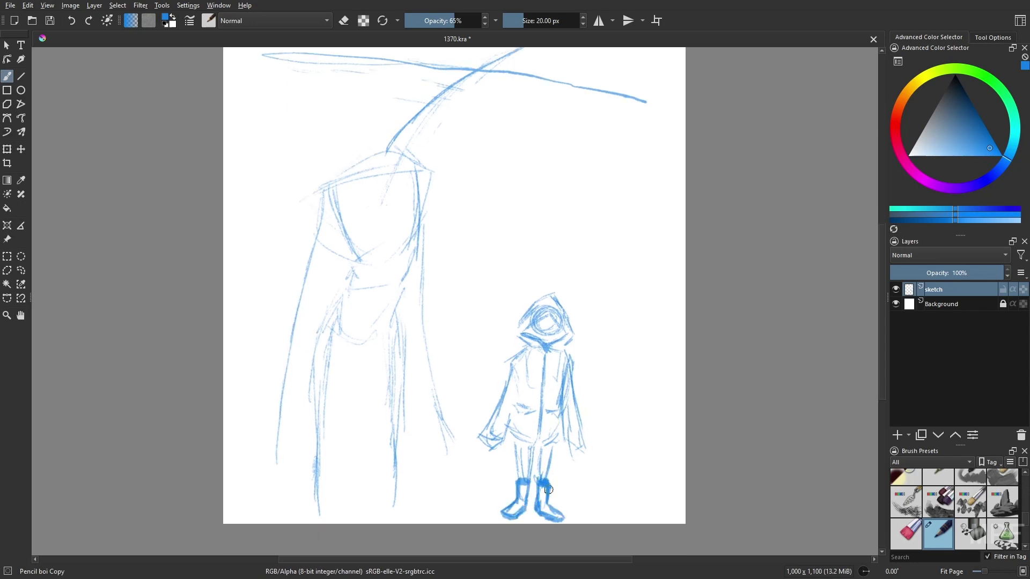
Darken the child's legs and shade the face inside the hood
drag(519, 441, 521, 476)
scroll(521, 475, up, 1)
drag(539, 337, 528, 347)
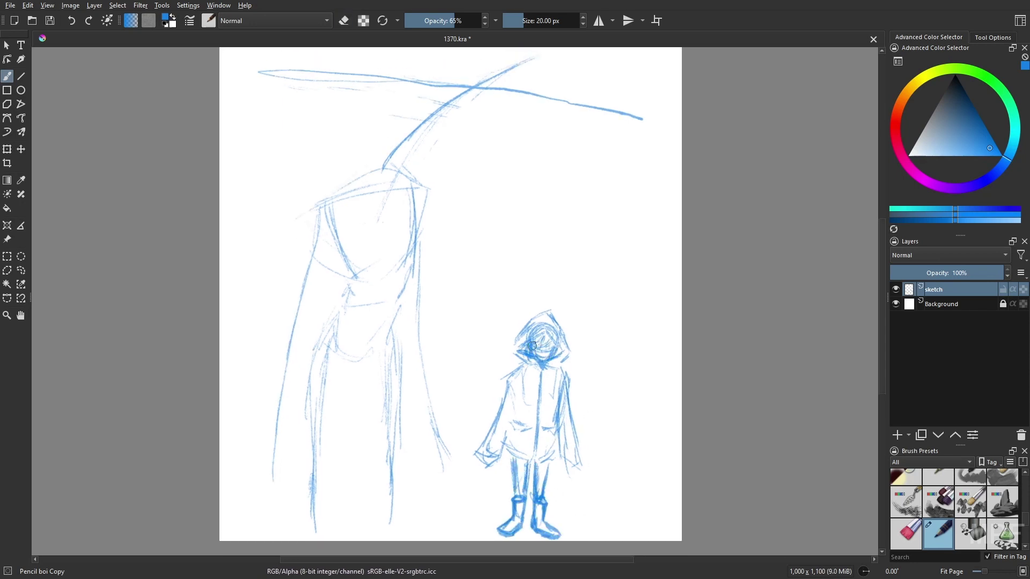
Redraw the sides, sleeves and curved hem of the child's coat, undoing the unwanted stroke
scroll(591, 483, up, 1)
drag(507, 396, 495, 453)
drag(558, 396, 563, 466)
drag(497, 462, 559, 460)
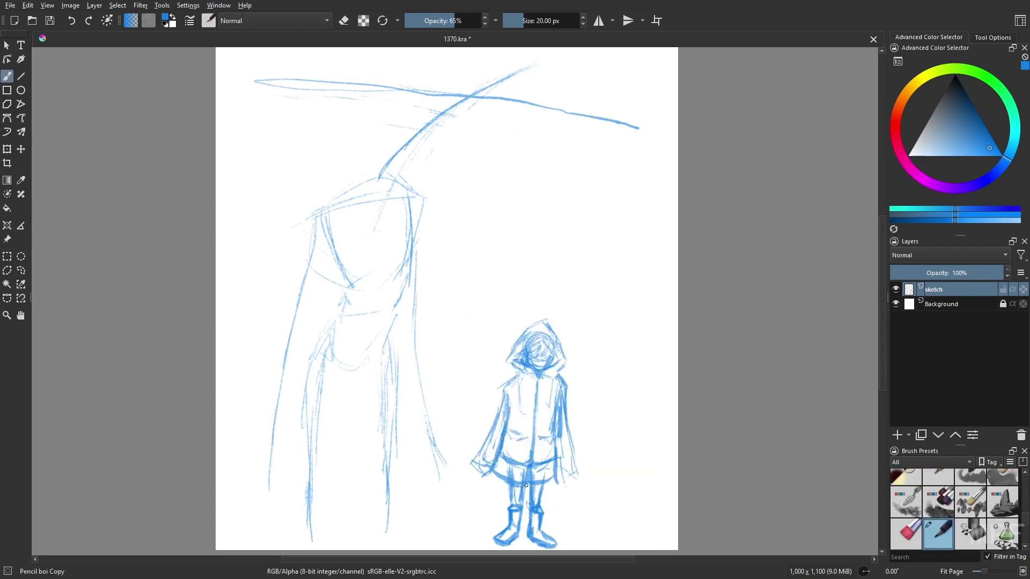
key(ctrl+z)
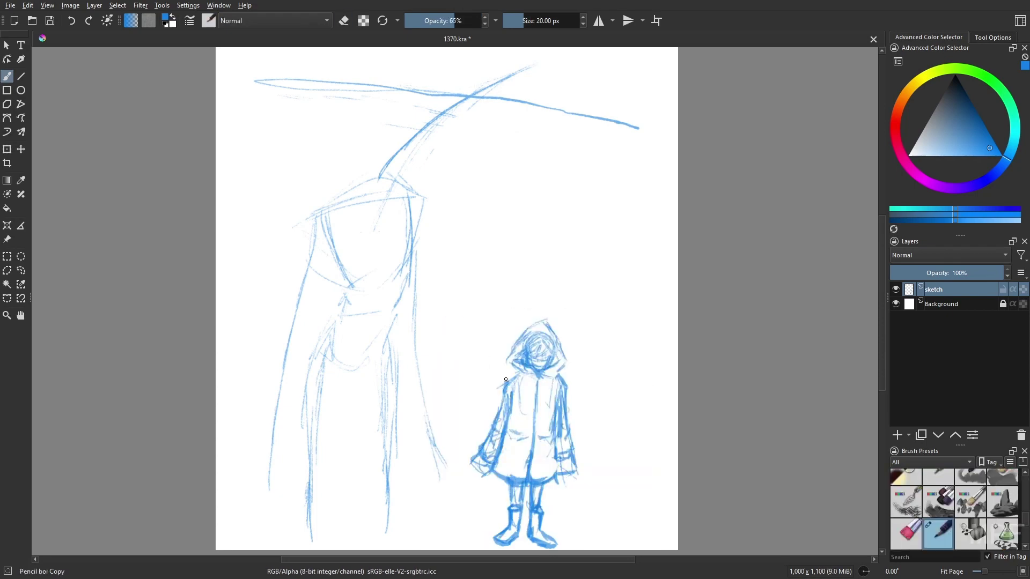
Redraw the front opening of the child's coat as a double line running from the collar to the hem
scroll(633, 482, up, 1)
drag(548, 387, 546, 475)
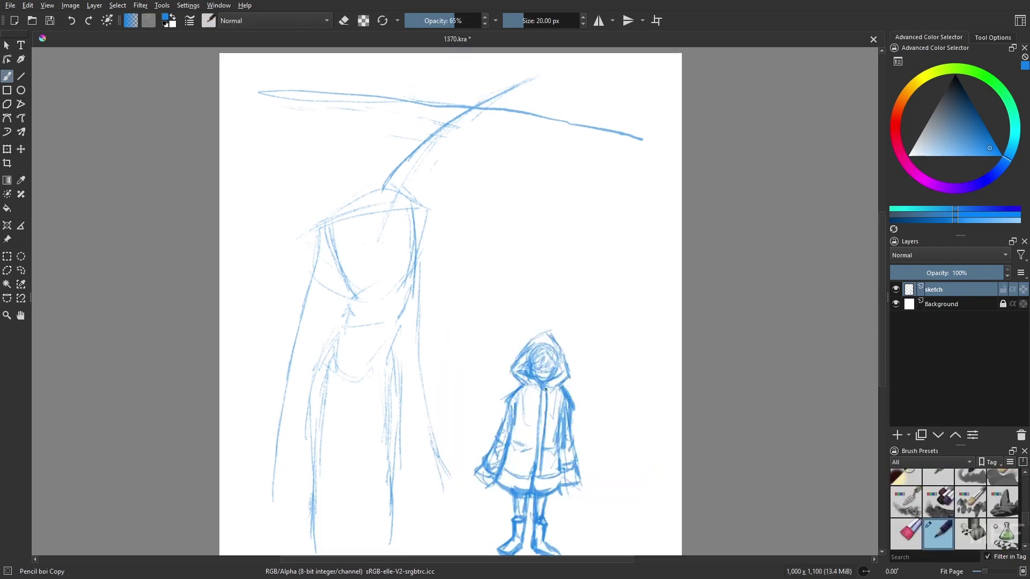
key(ctrl+z)
drag(545, 384, 529, 472)
drag(536, 424, 525, 482)
Thicken the tall creature's neck, shoulder line and wide flat head brim, adding short strands hanging beneath the brim
drag(343, 209, 483, 110)
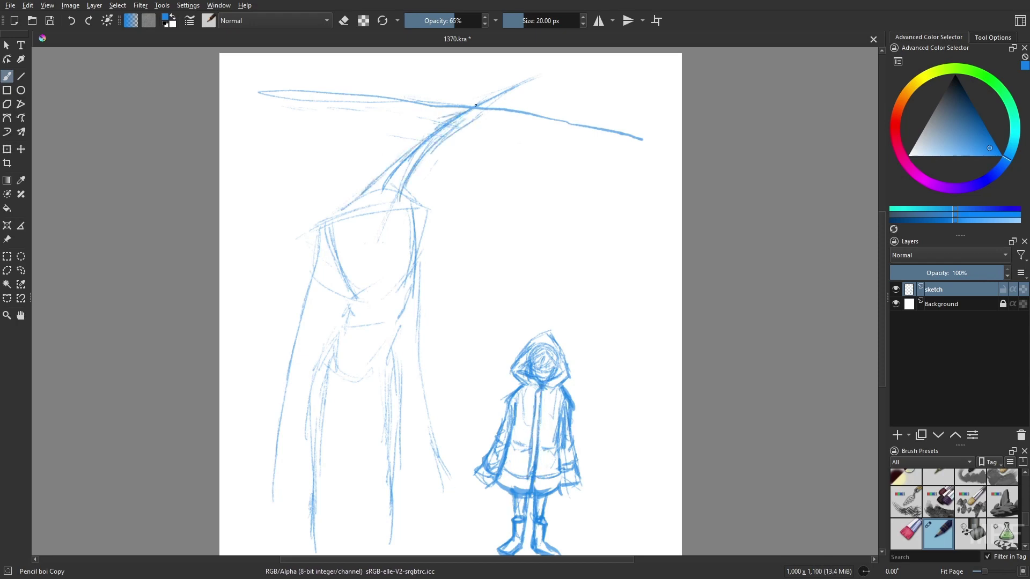
drag(260, 92, 652, 146)
drag(306, 252, 424, 193)
drag(527, 120, 529, 149)
drag(347, 105, 348, 162)
drag(586, 130, 584, 157)
Define the creature's chest and narrow waist, and outline its long hanging arms and two legs
mouse_move(505, 94)
mouse_down()
mouse_move(432, 131)
mouse_move(373, 225)
mouse_up()
drag(399, 231, 368, 289)
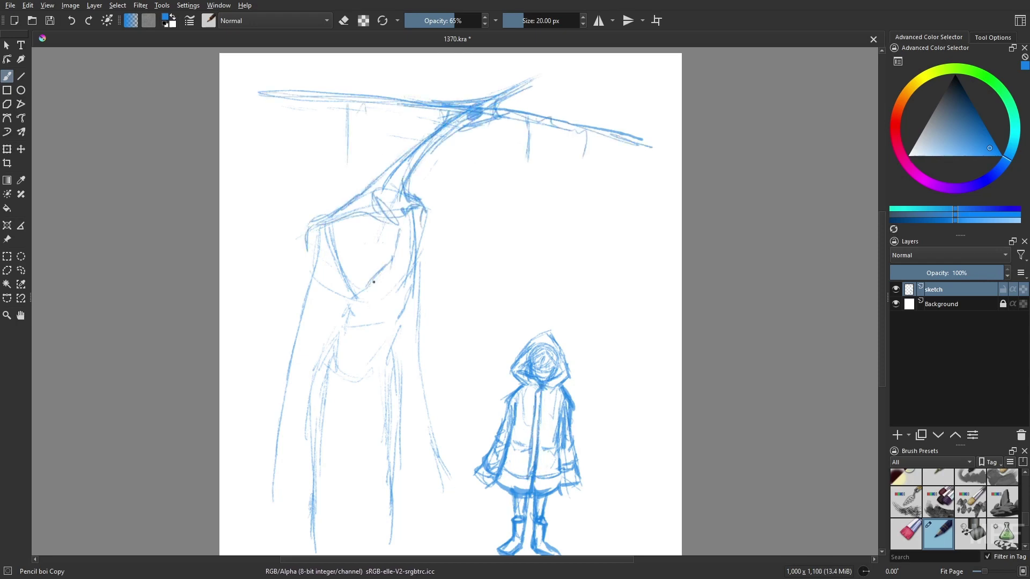
drag(305, 253, 274, 531)
drag(415, 298, 395, 488)
drag(368, 387, 382, 474)
drag(399, 437, 384, 545)
drag(343, 381, 311, 467)
drag(349, 265, 321, 336)
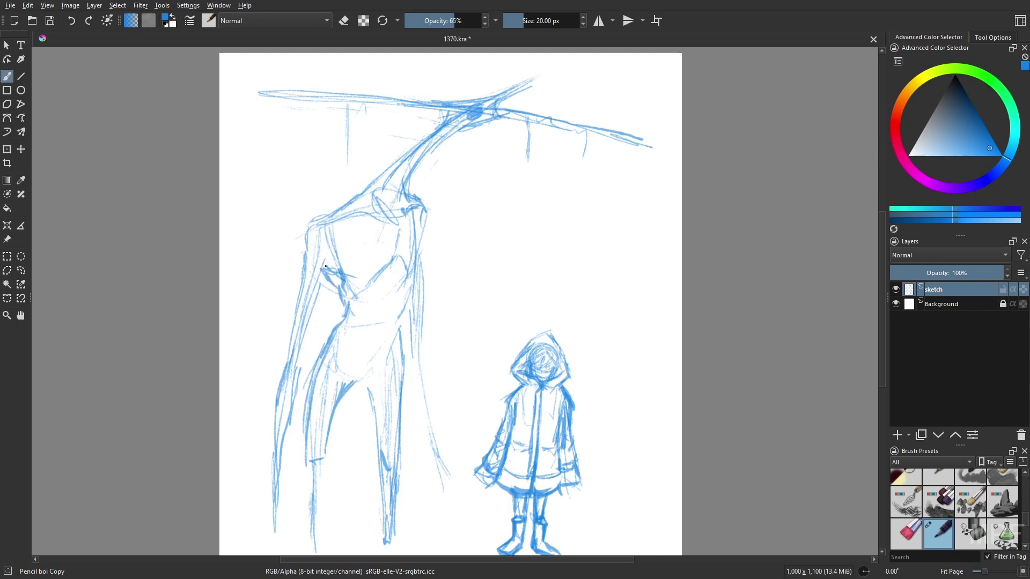
drag(375, 375, 346, 413)
Draw the creature's thin lower legs down to small feet
key(ctrl+t)
mouse_move(311, 459)
mouse_down()
mouse_move(305, 501)
mouse_move(321, 530)
mouse_up()
key(b)
drag(390, 504, 390, 524)
mouse_move(423, 343)
mouse_down()
mouse_move(446, 480)
mouse_move(468, 493)
mouse_up()
key(ctrl+z)
key(ctrl+z)
Draw the creature's curled outer hand and a bent forearm whose clawed hand meets the child's hand
drag(276, 499, 245, 524)
mouse_move(421, 344)
mouse_down()
mouse_move(472, 465)
mouse_move(493, 429)
mouse_up()
right_click(461, 406)
click(396, 427)
key(slash)
drag(502, 448, 489, 437)
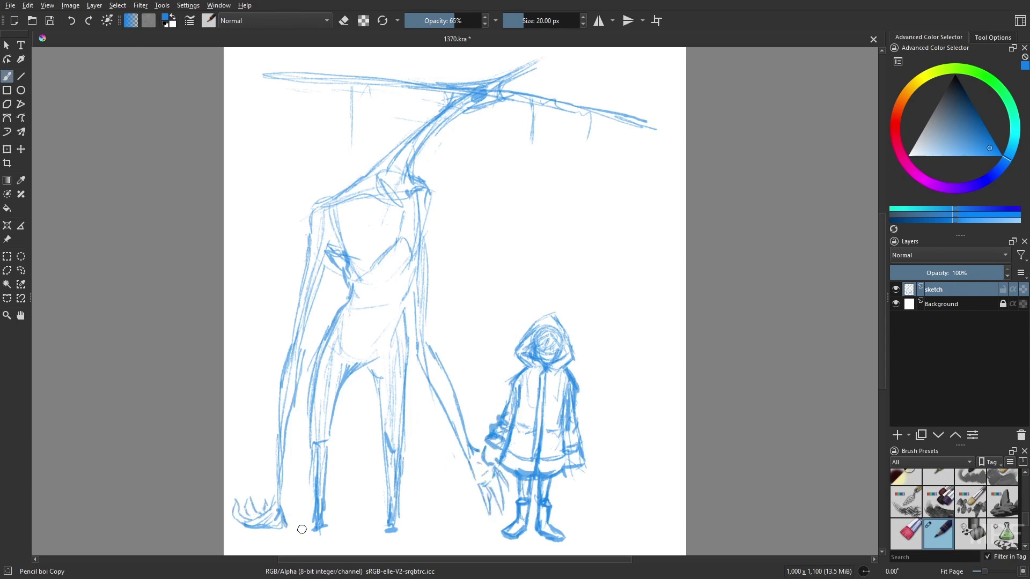
Mirror the view, select the creature's head and neck area, and rotate it slightly
key(m)
mouse_move(414, 172)
mouse_down()
mouse_move(655, 92)
mouse_move(215, 215)
mouse_up()
key(ctrl+t)
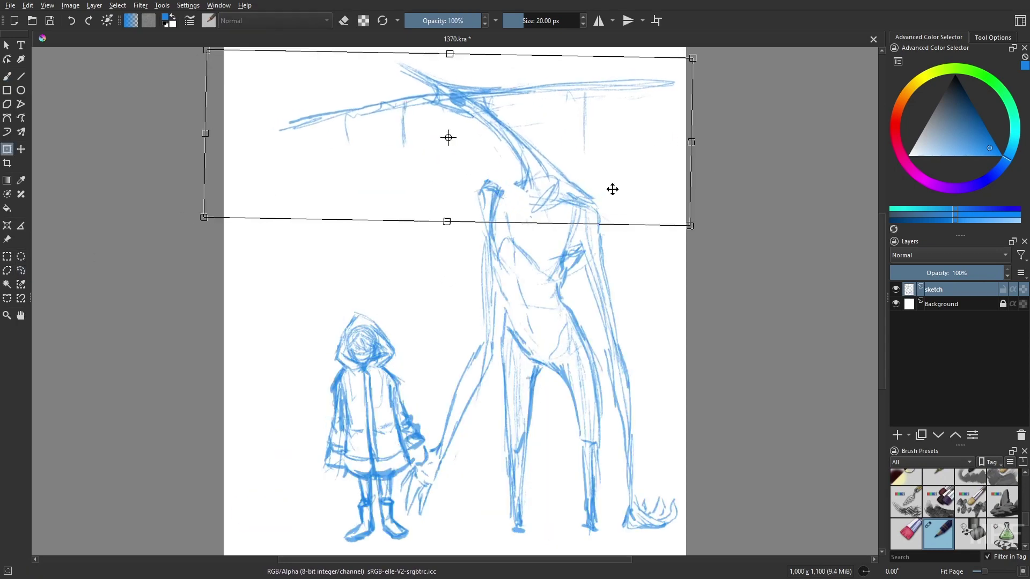
key(Return)
Redraw the creature's shoulder and darken the base of its neck
key(b)
mouse_move(499, 185)
mouse_down()
mouse_move(539, 178)
mouse_move(523, 187)
mouse_up()
mouse_move(536, 153)
mouse_down()
mouse_move(596, 209)
mouse_move(601, 255)
mouse_move(561, 295)
mouse_move(574, 161)
mouse_up()
Select the creature freehand without its reaching forearm, then rotate it slightly and shift it away from the child
click(21, 271)
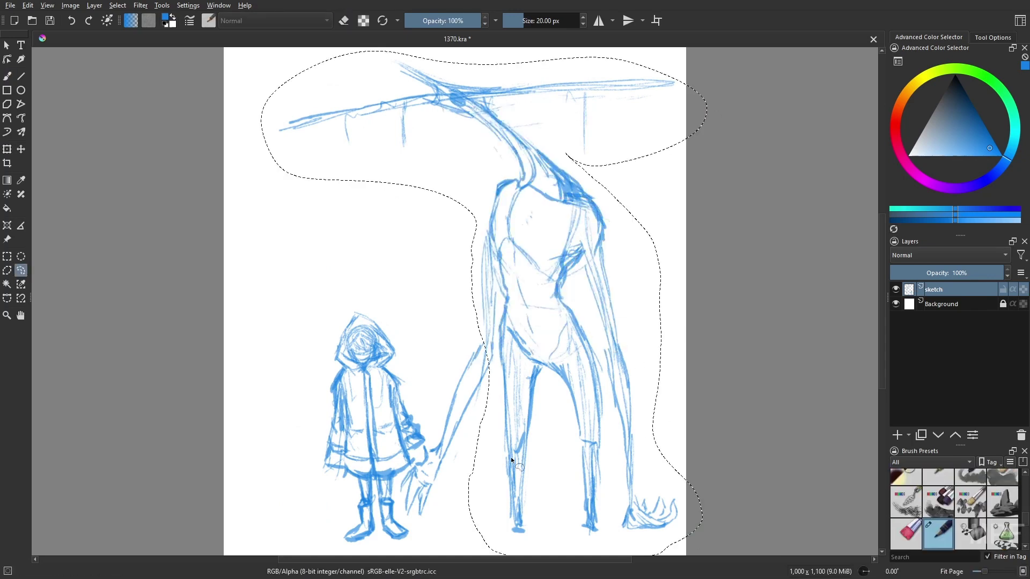
key(ctrl+t)
drag(513, 461, 492, 304)
key(Return)
Select the creature's outer hanging arm and rotate it slightly
drag(596, 204, 626, 529)
key(ctrl+t)
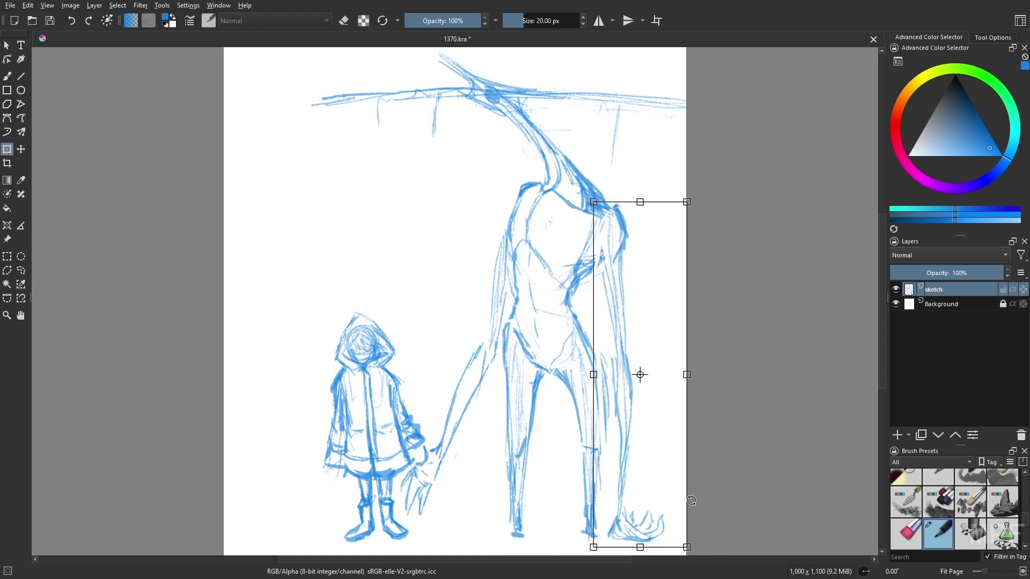
drag(691, 500, 688, 486)
Redraw the creature's outer leg with a narrower outline
click(7, 76)
right_click(594, 413)
click(521, 429)
drag(556, 370, 572, 528)
drag(579, 391, 578, 537)
Mirror the view and replace the creature's flat brim and hanging strands with a new angled brim
key(m)
drag(279, 75, 541, 124)
key(e)
drag(445, 99, 599, 102)
mouse_move(383, 91)
mouse_down()
mouse_move(233, 86)
mouse_move(395, 87)
mouse_move(595, 137)
mouse_move(532, 107)
mouse_up()
key(slash)
mouse_move(363, 148)
mouse_down()
mouse_move(220, 207)
mouse_move(366, 136)
mouse_move(288, 125)
mouse_up()
right_click(265, 264)
key(ctrl+z)
key(ctrl+z)
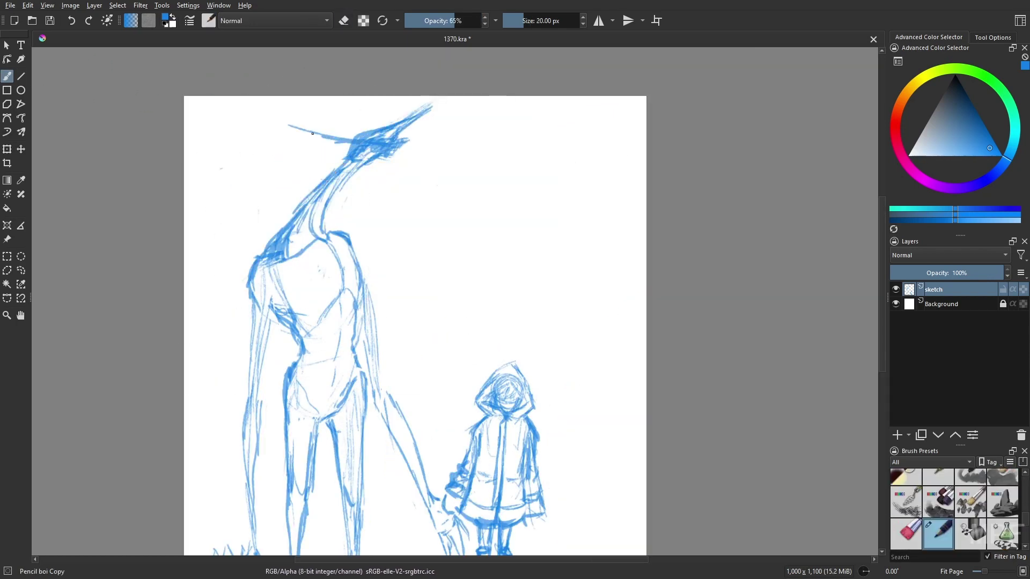
Mirror the view, select the child freehand and rotate the figure slightly so it stands upright
key(m)
drag(238, 324, 197, 275)
click(21, 271)
mouse_move(307, 518)
mouse_down()
mouse_move(414, 467)
mouse_move(308, 515)
mouse_up()
key(ctrl+t)
drag(409, 482, 423, 486)
key(Return)
key(b)
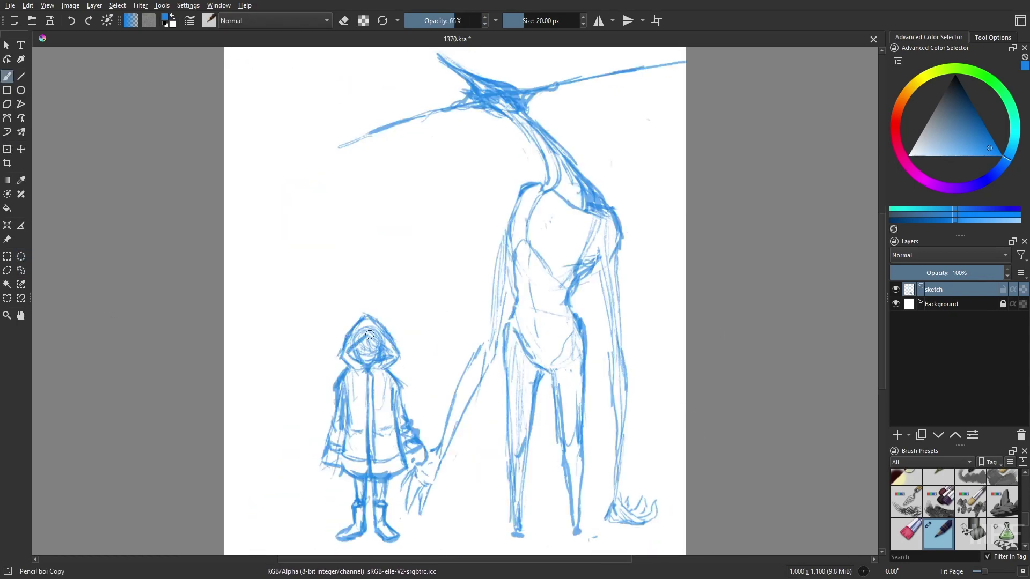
Darken the child's hood opening and legs, and strengthen the creature's arm reaching toward the child
drag(369, 335, 386, 357)
mouse_move(353, 478)
mouse_down()
mouse_move(354, 502)
mouse_move(384, 501)
mouse_up()
drag(507, 226, 477, 349)
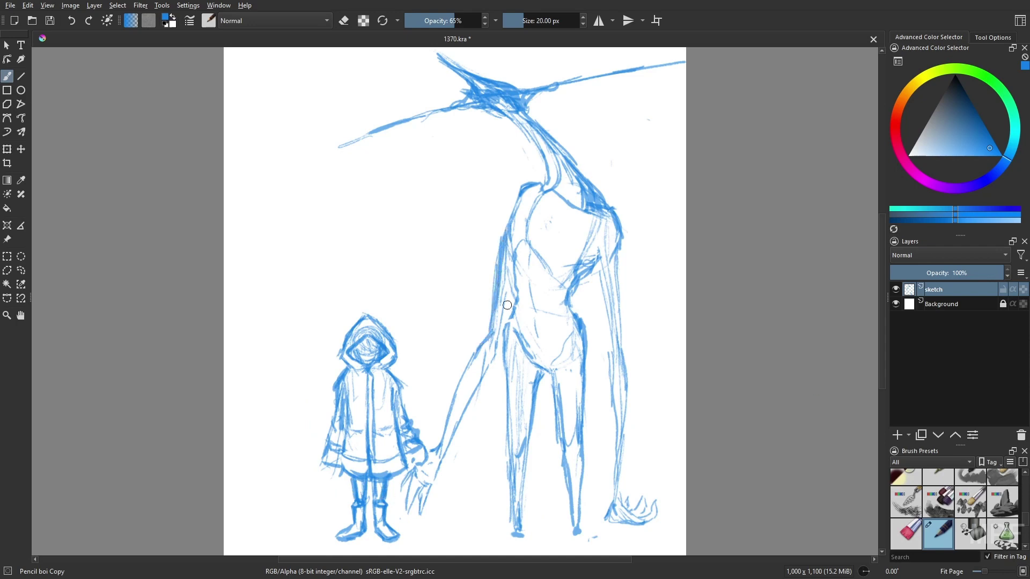
Add a layer named back beneath the sketch and fill it with a vertical dark green gradient tinted olive at its lower edge
key(Insert)
click(1007, 147)
key(g)
drag(350, 80, 350, 315)
click(951, 92)
drag(454, 80, 453, 539)
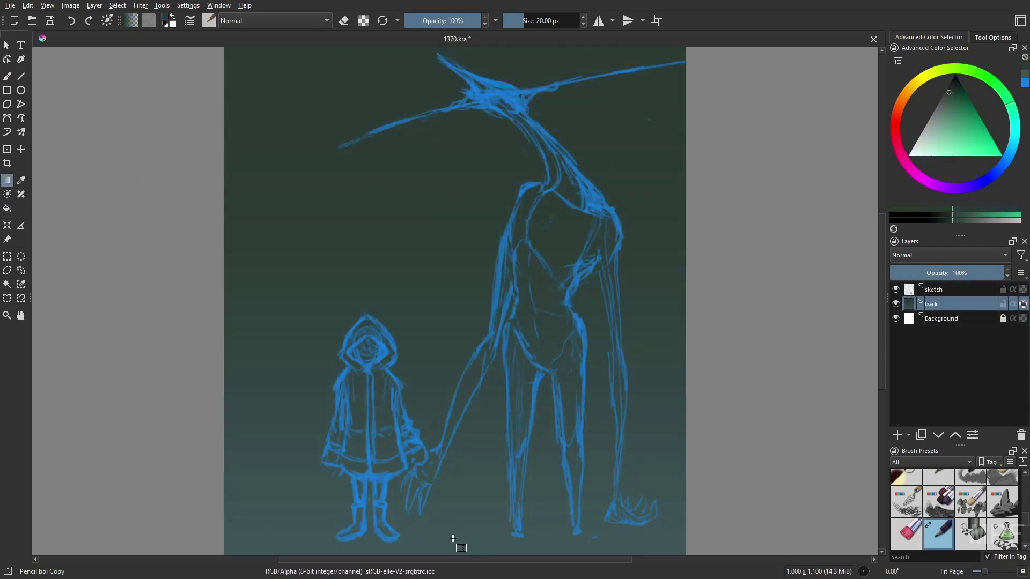
click(936, 71)
click(954, 90)
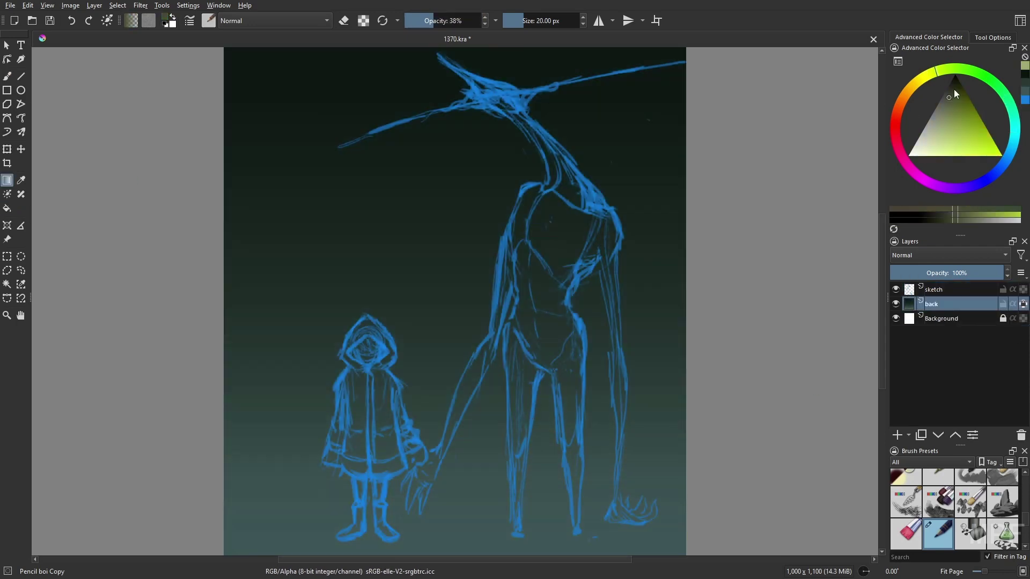
Paint faint vertical tree trunks in the dark background with the Gamer Knife Maybe brush at 38% opacity
key(minus)
right_click(692, 411)
click(644, 365)
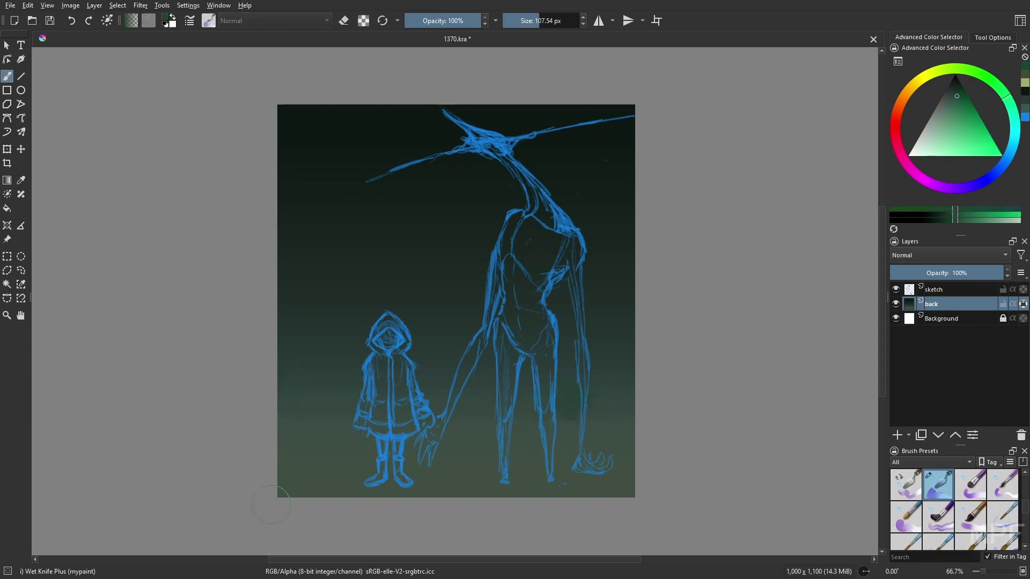
key(slash)
drag(392, 349, 392, 108)
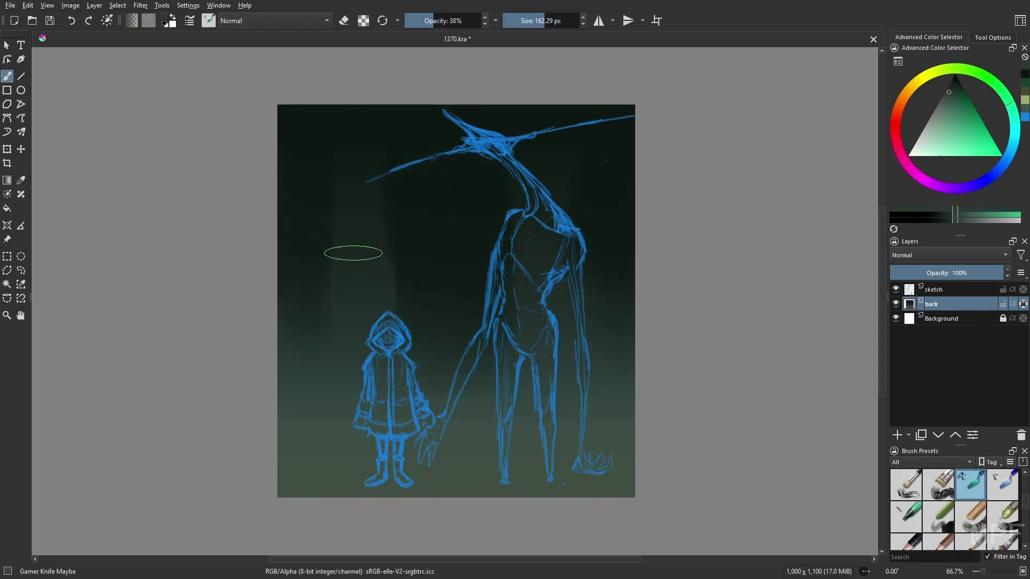
Refine the tree trunks with thinner strokes at 26% opacity, reducing the brush size to 96 px and then 55 px
key(bracketleft)
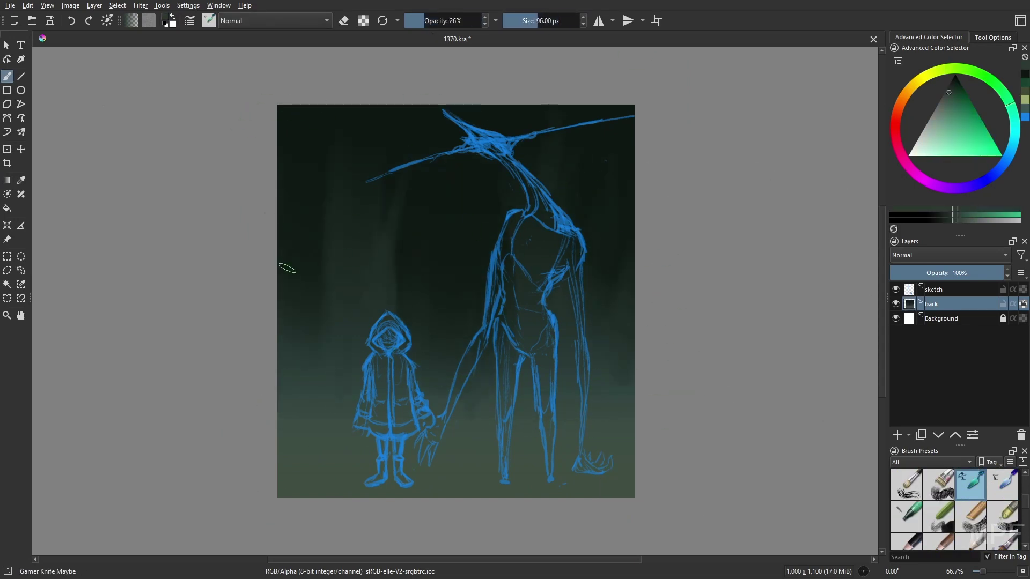
key(bracketleft)
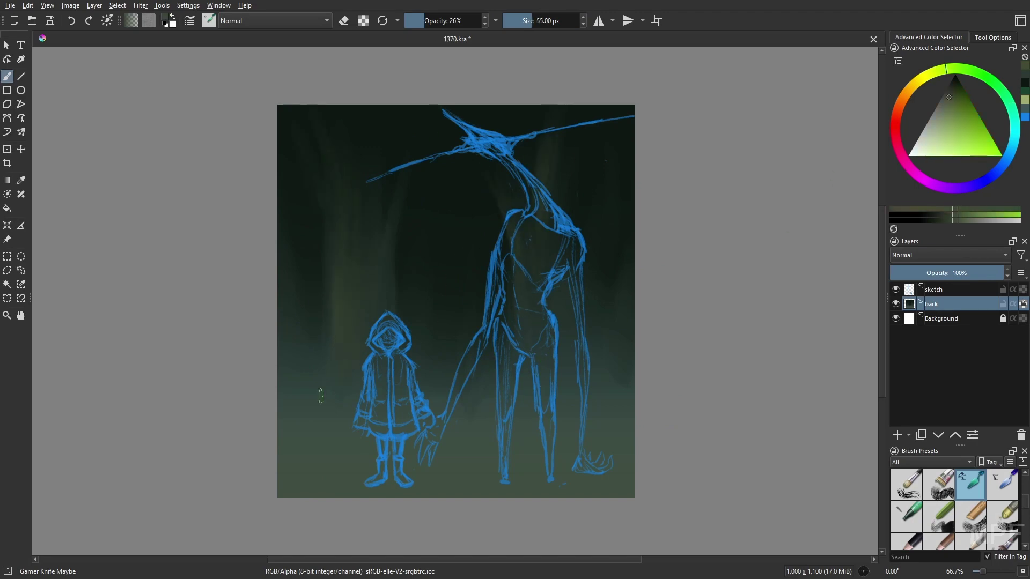
click(1025, 85)
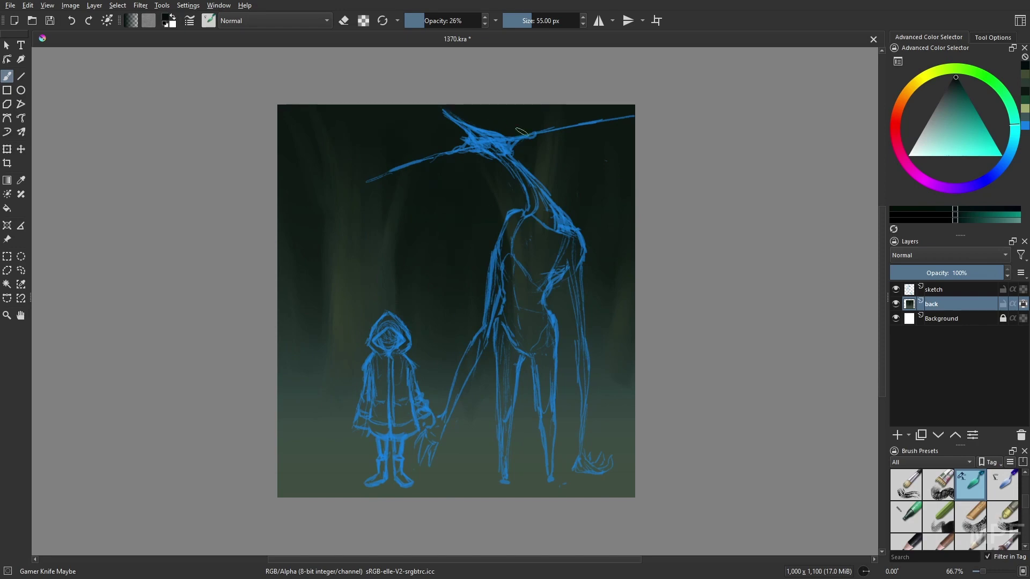
Block in a dark band of undergrowth across the lower background behind the figures
right_click(453, 324)
click(394, 274)
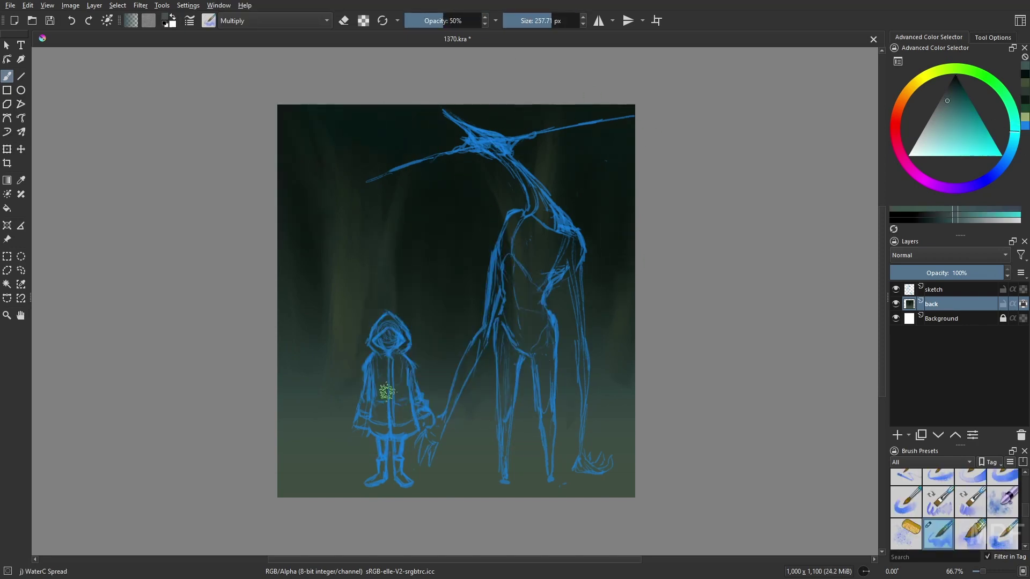
key(slash)
mouse_move(596, 424)
mouse_down()
mouse_move(570, 413)
mouse_move(317, 413)
mouse_move(605, 444)
mouse_move(587, 446)
mouse_move(287, 424)
mouse_move(553, 413)
mouse_move(627, 424)
mouse_up()
Dab muted green leaves over the undergrowth on both sides with the Wet Knife Plus brush at 28 px
click(1024, 113)
key(bracketleft)
key(bracketleft)
key(bracketleft)
mouse_move(322, 414)
mouse_down()
mouse_move(299, 384)
mouse_move(334, 404)
mouse_up()
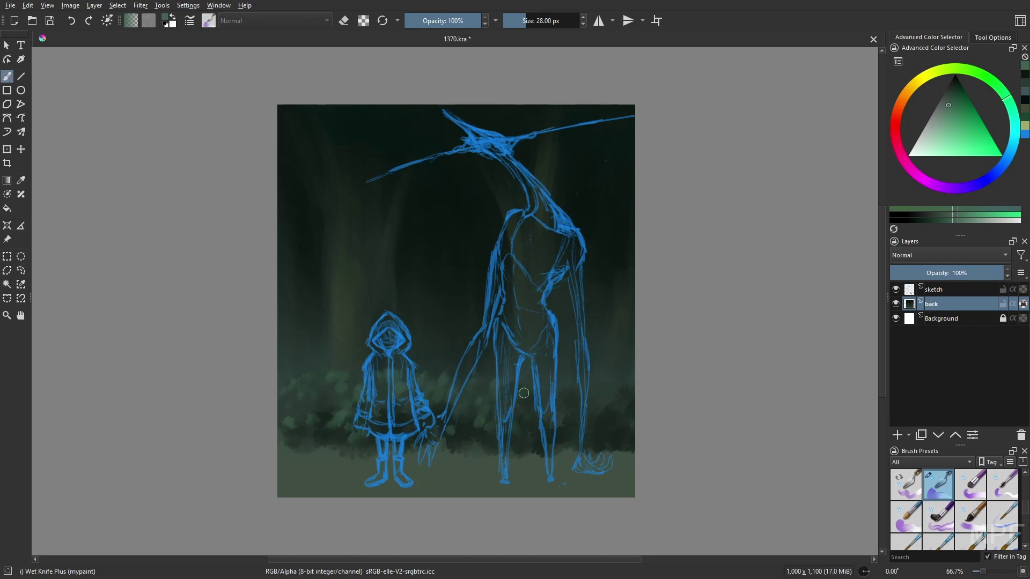
drag(524, 393, 586, 446)
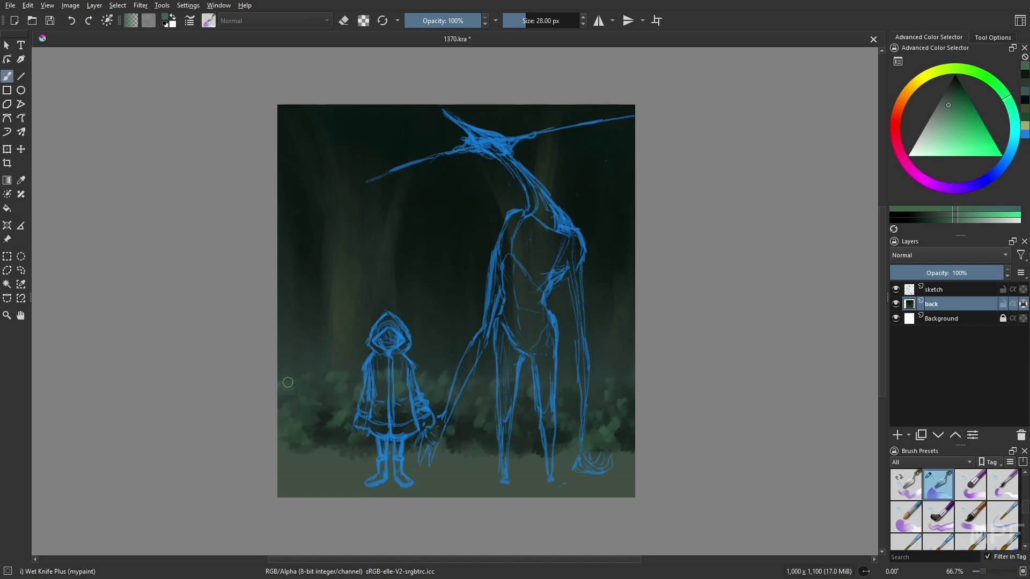
Sample the ground colour and paint the forest floor beneath the figures with a larger brush
ctrl+click(408, 461)
key(bracketright)
key(bracketright)
key(bracketright)
mouse_move(477, 472)
mouse_down()
mouse_move(408, 469)
mouse_move(601, 483)
mouse_move(483, 491)
mouse_up()
Add small teal leaf highlights to the bushes with the Gamer Knife Maybe brush at 18 px and 64% opacity
key(bracketleft)
key(bracketleft)
key(bracketleft)
key(bracketleft)
key(bracketleft)
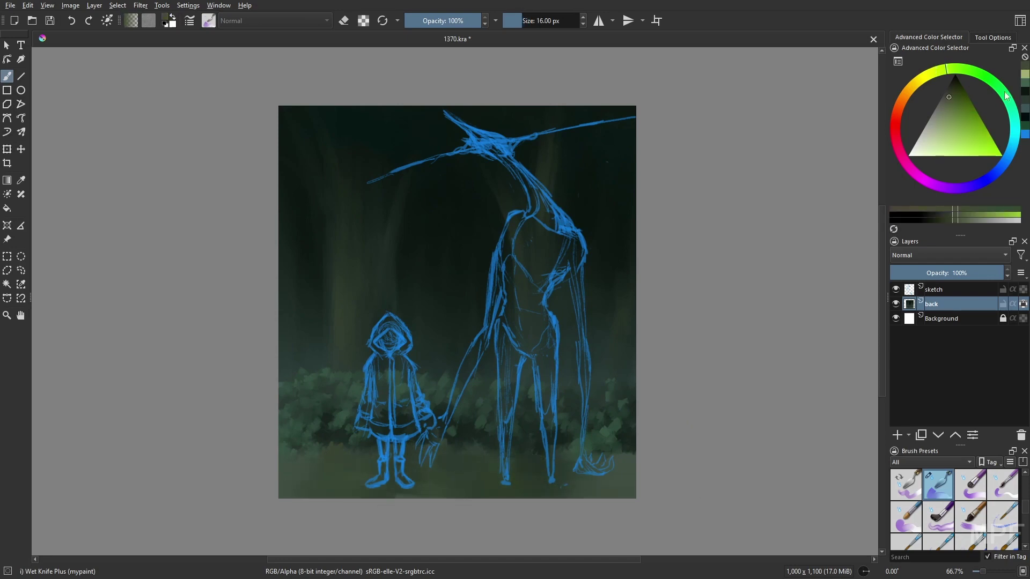
click(1014, 121)
key(slash)
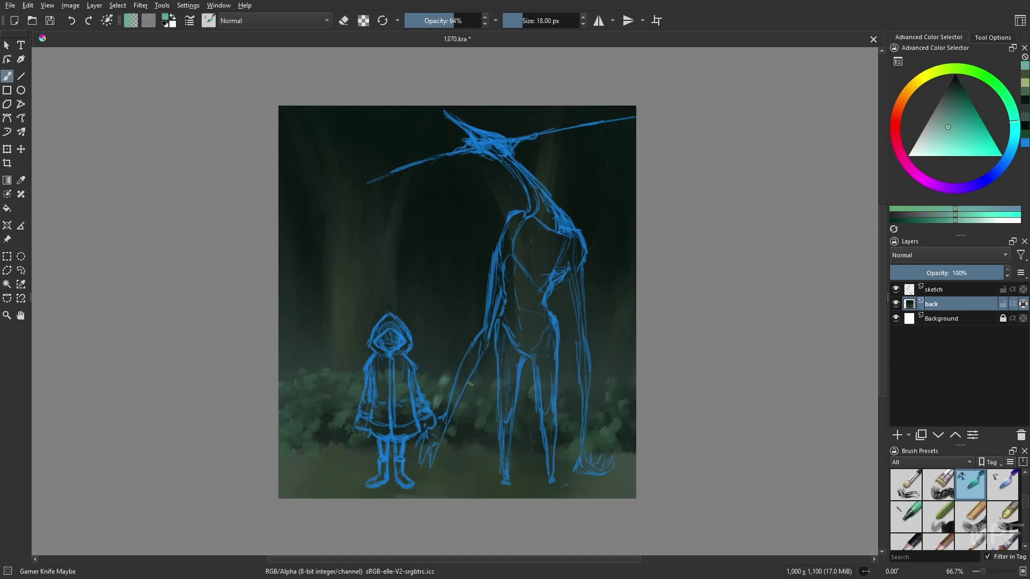
Shape individual leaves and the undergrowth's lower edge using green, dark and olive tones sampled from the painting
ctrl+click(520, 298)
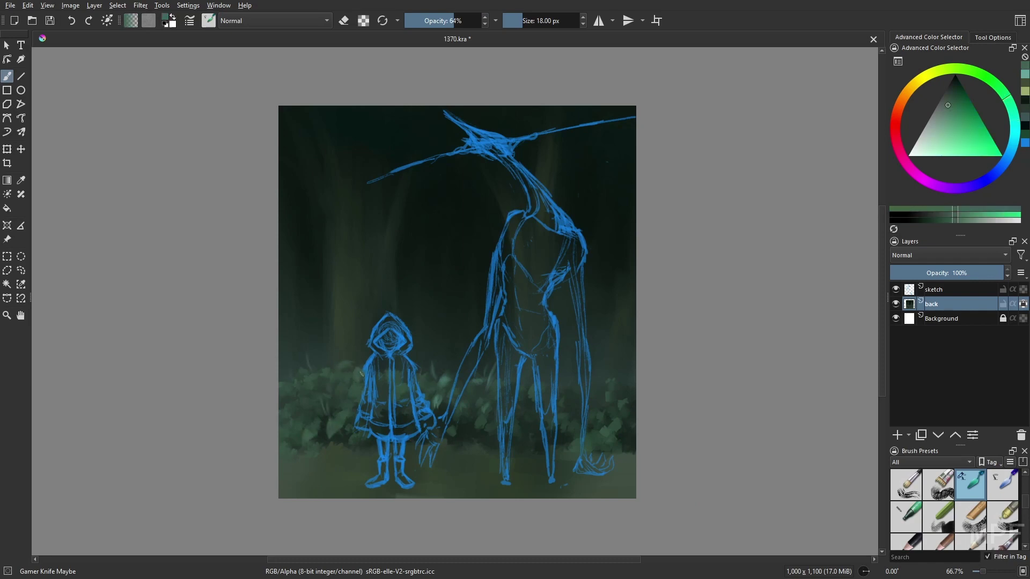
click(1025, 117)
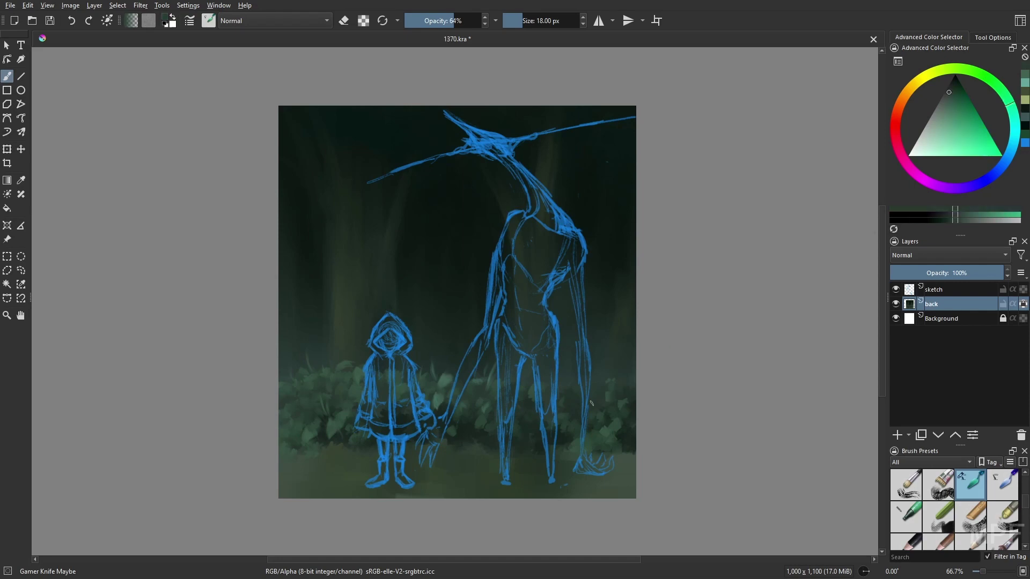
ctrl+click(574, 452)
ctrl+click(497, 449)
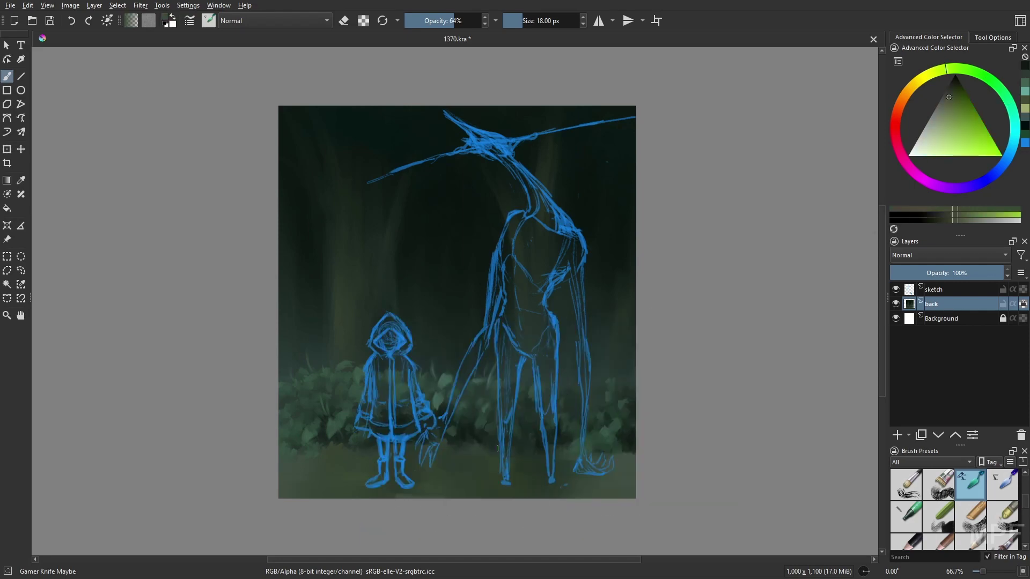
ctrl+click(293, 422)
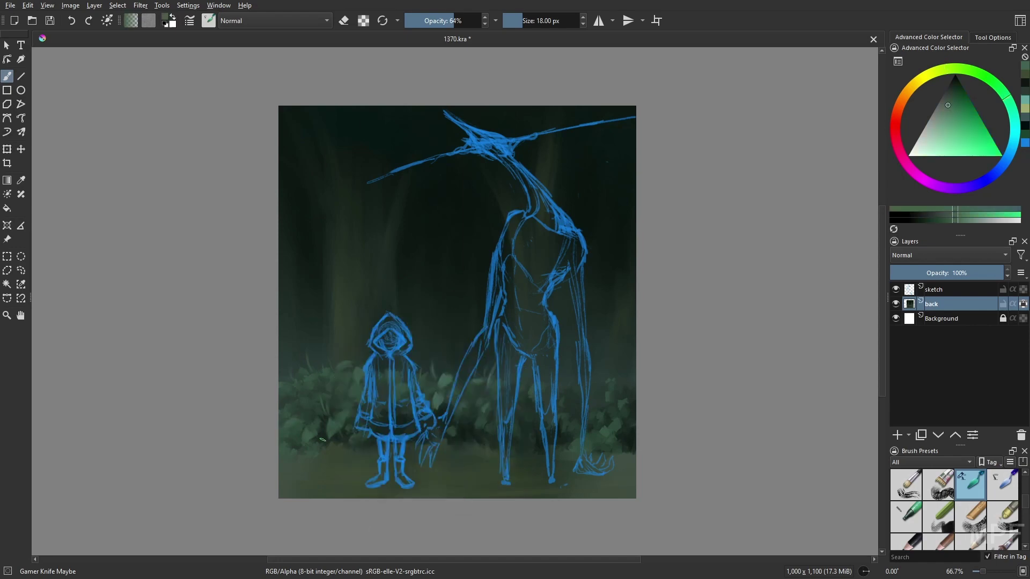
Mirror the view and paint olive highlights on the leaves with the brush reduced to 10 px
key(m)
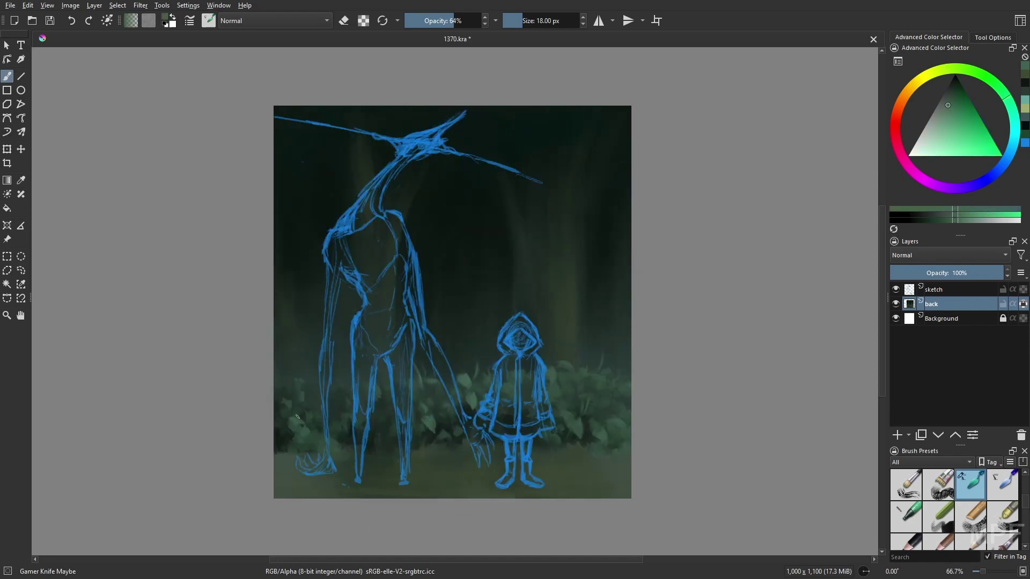
click(1024, 132)
key(bracketleft)
key(bracketleft)
key(bracketleft)
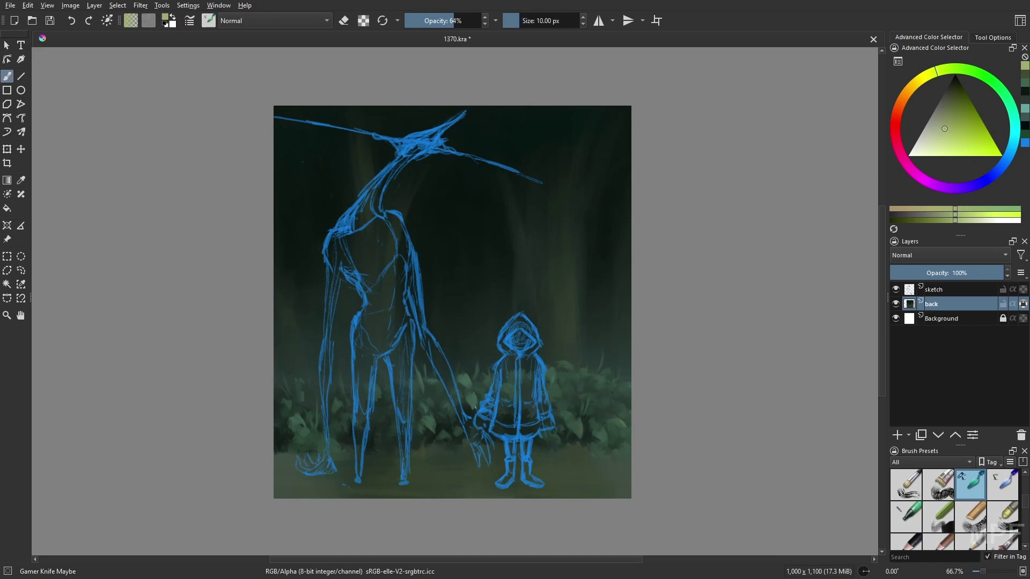
Add fine teal and olive highlights to the leaves with the liner at 3 px and Gamer Knife Maybe at 8 px
key(m)
key(1)
right_click(356, 391)
click(389, 332)
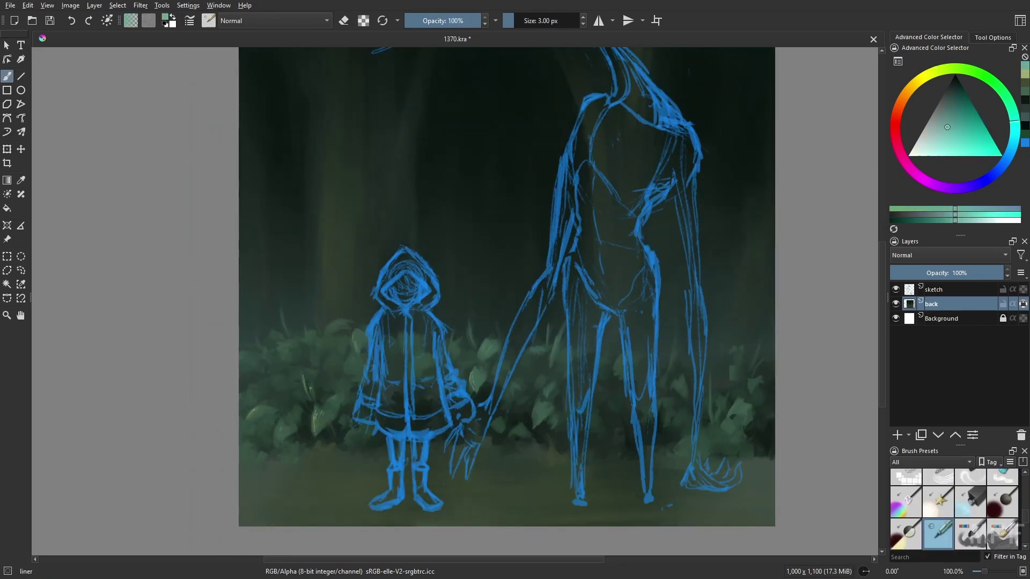
key(slash)
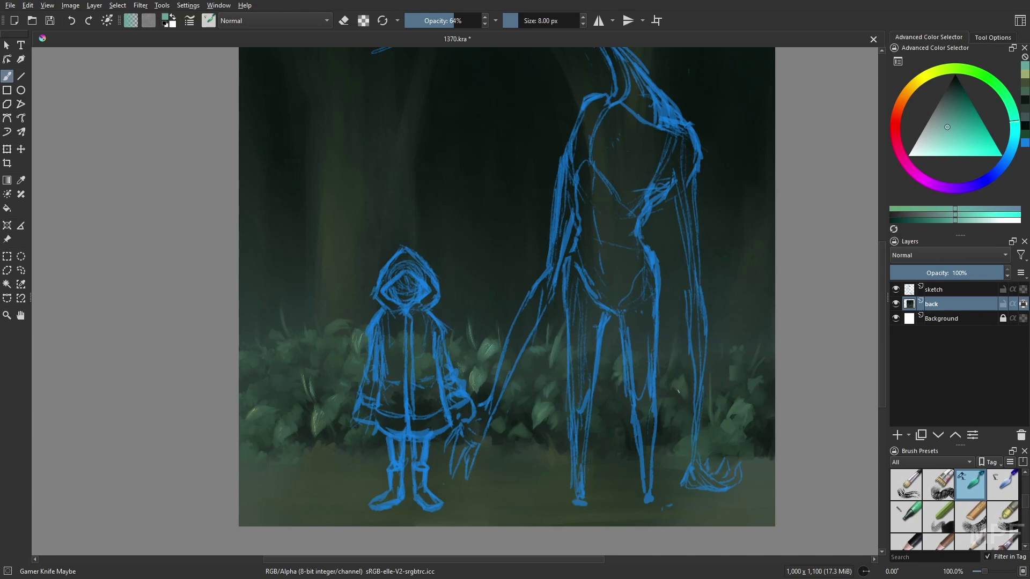
scroll(507, 299, up, 1)
key(x)
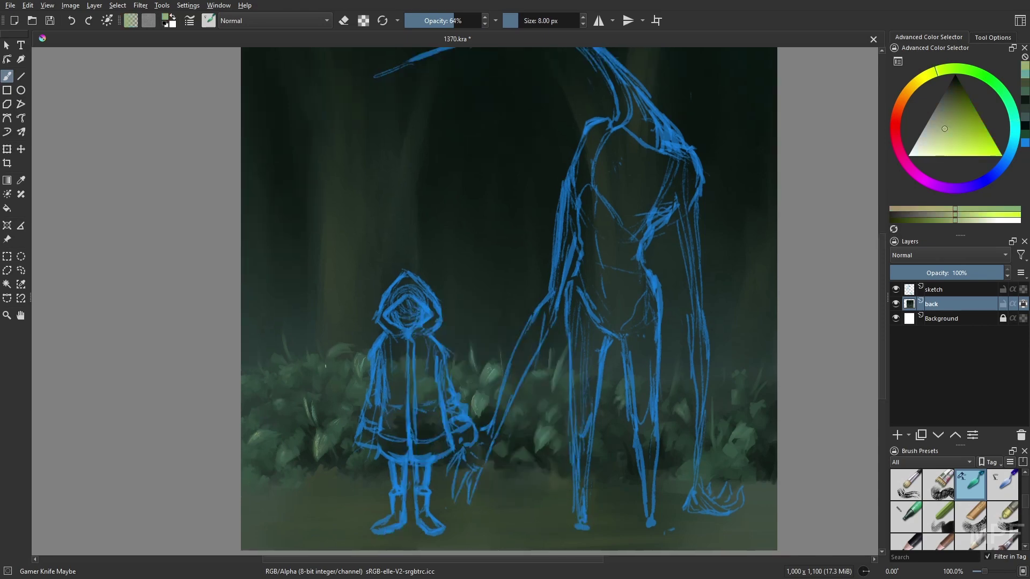
scroll(322, 474, down, 1)
Blend the undergrowth with Wet Knife Plus at 16 px and shade its base with WaterC Spread in Multiply at 30% opacity
right_click(501, 402)
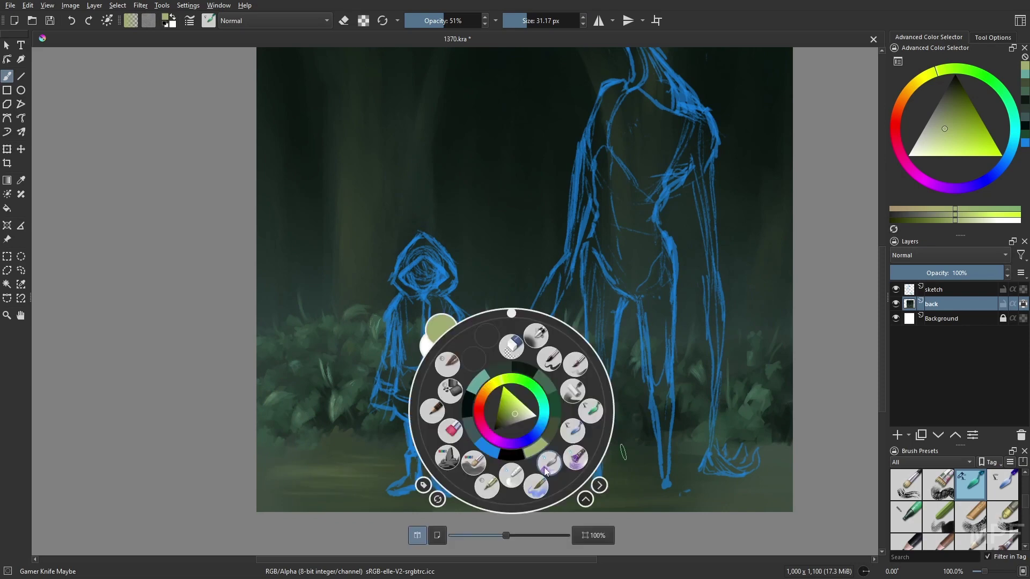
click(437, 448)
key(m)
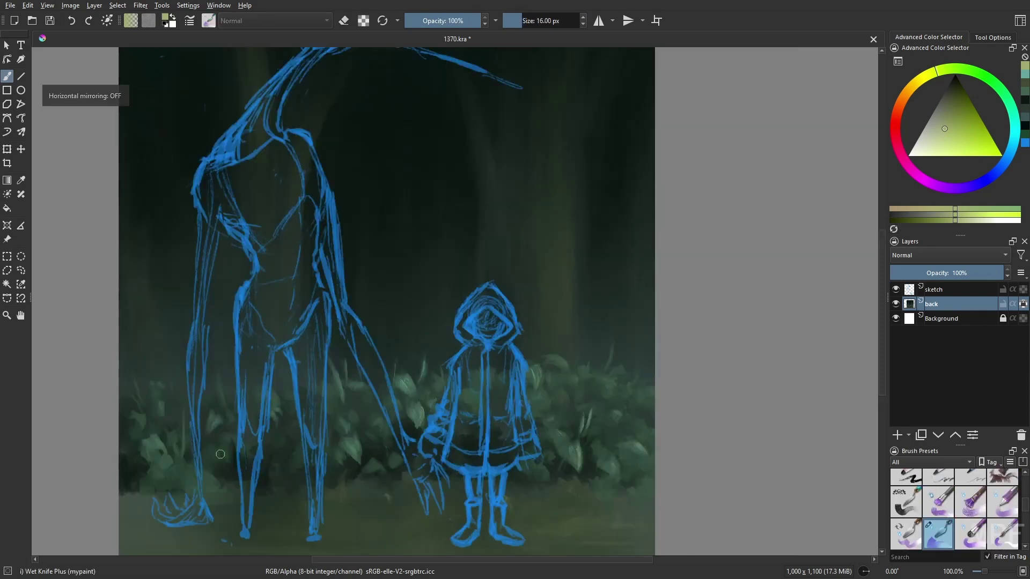
key(slash)
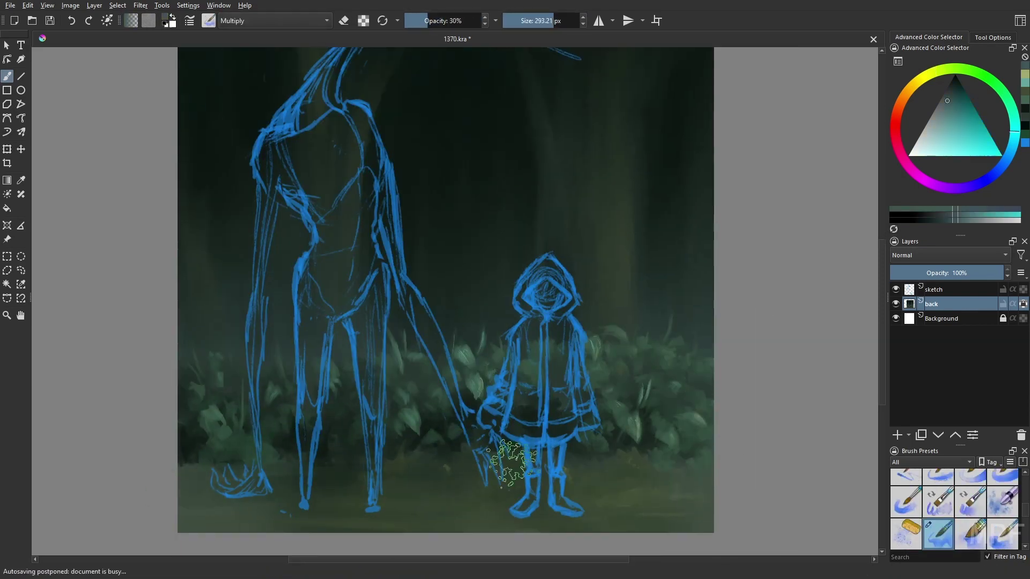
Add a water layer in Hard Light mode and paint pale teal reflections on the ground with Gamer Knife Maybe at 51% opacity
key(2)
click(274, 21)
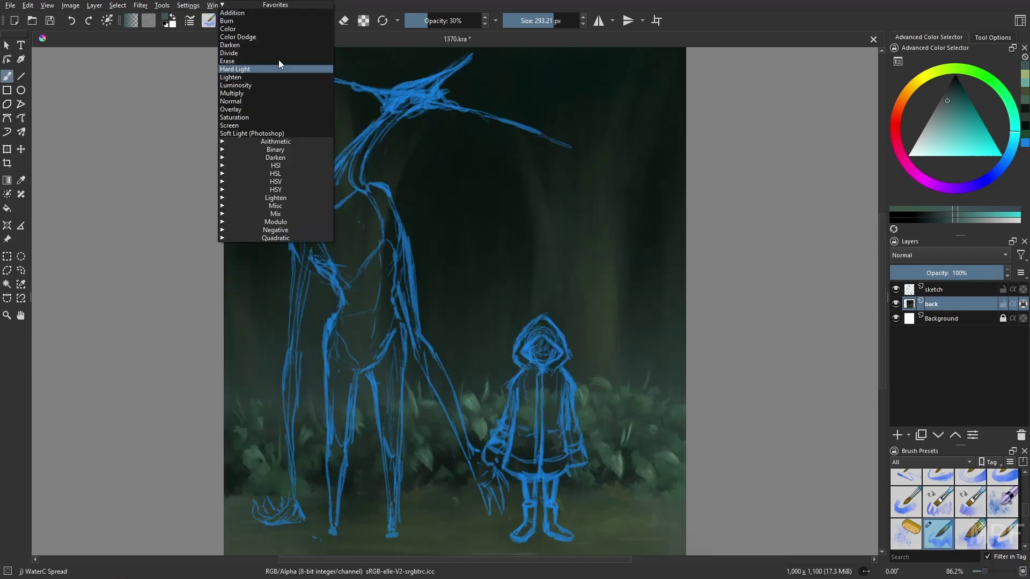
click(247, 65)
click(932, 255)
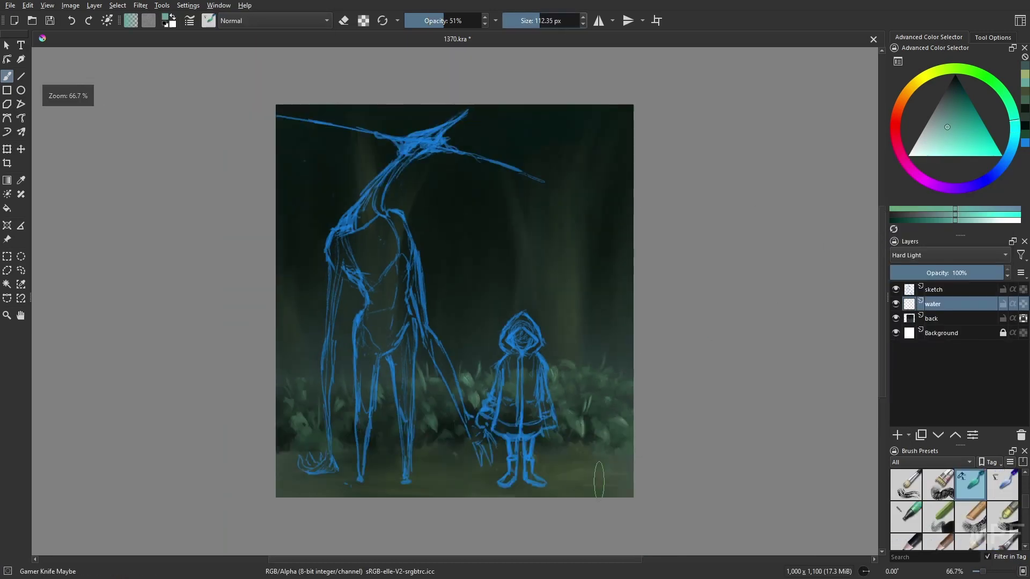
click(934, 134)
key(m)
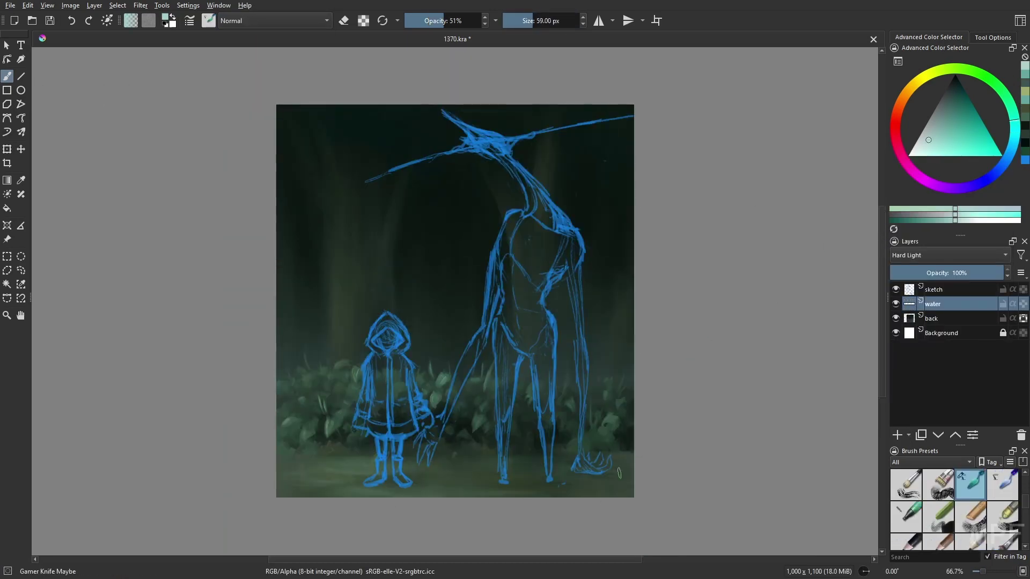
On the back layer, blend the trees with Wet Knife Plus at 47 px and retouch them with Gamer Knife Maybe at 22% opacity
key(/)
key(Page_Down)
right_click(732, 410)
click(953, 87)
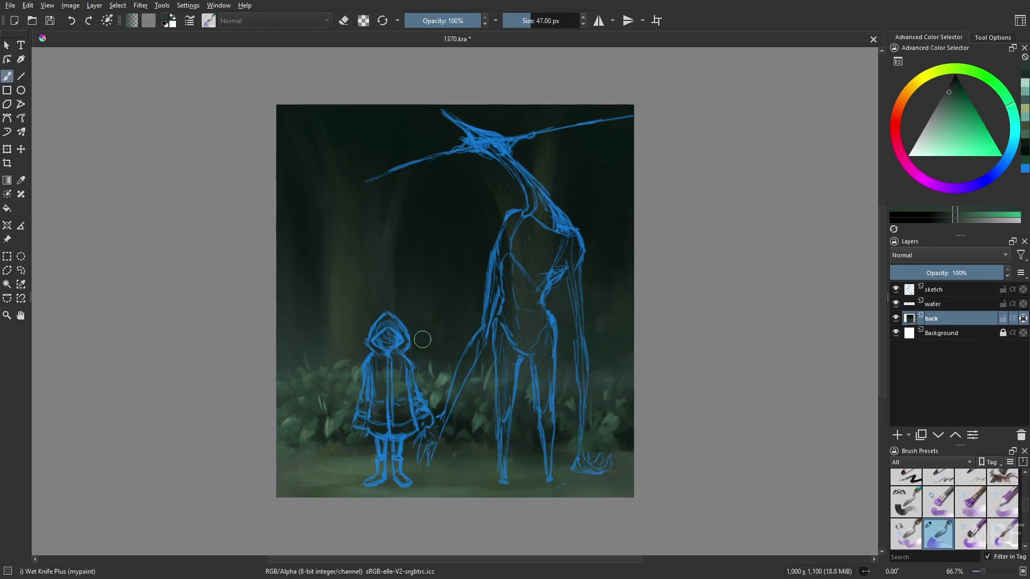
right_click(517, 314)
click(458, 331)
right_click(506, 362)
click(463, 358)
key(i)
key(i)
key(i)
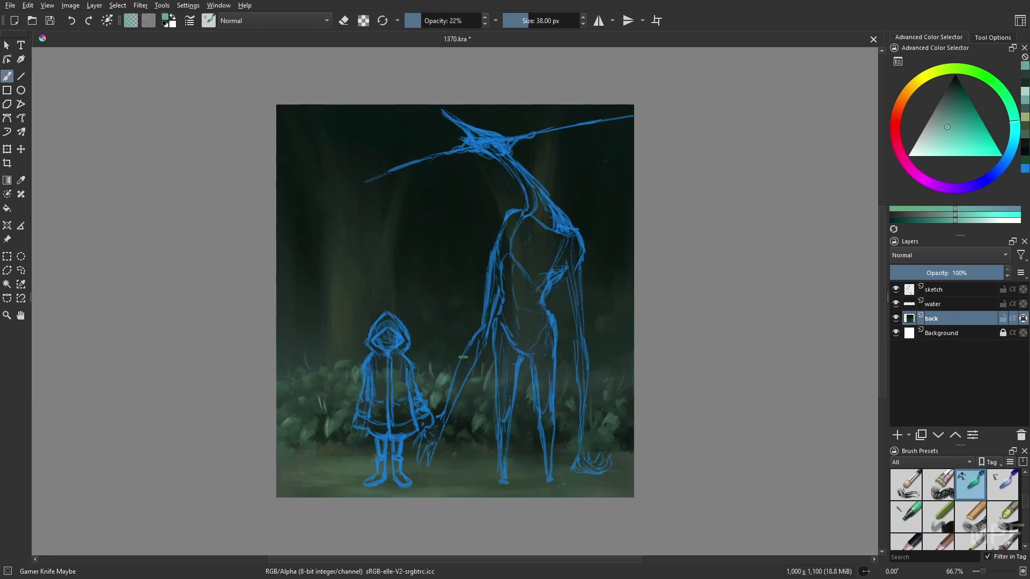
On the water layer, paint small pale teal water streaks with the brush at 11 px and 46% opacity
key(Page_Up)
ctrl+click(430, 354)
key(o)
key(o)
key(bracketleft)
key(bracketleft)
key(bracketleft)
key(bracketleft)
key(bracketleft)
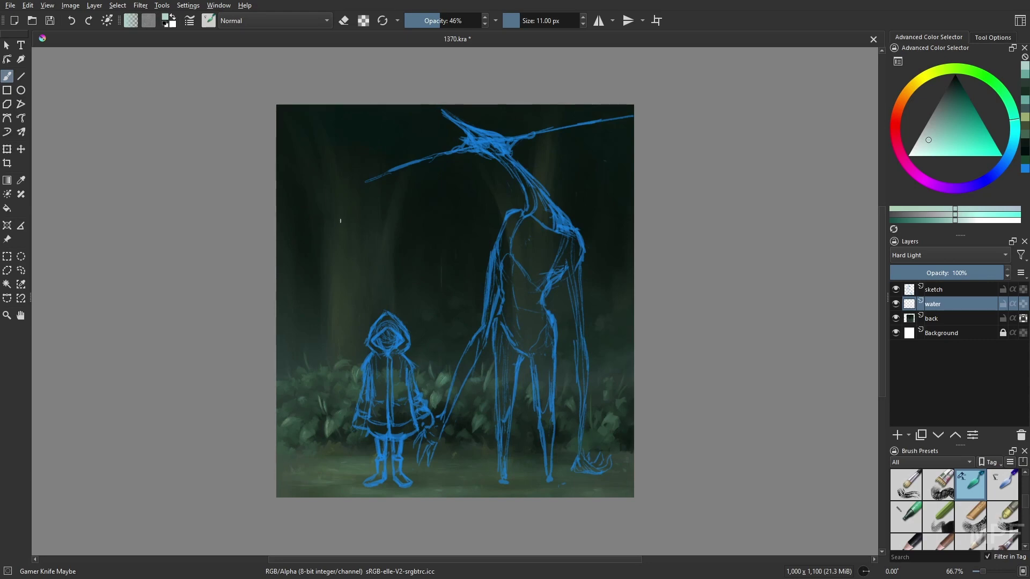
Add a layer named back rain and scatter pale specks across it with the Texture Splat brush
click(897, 435)
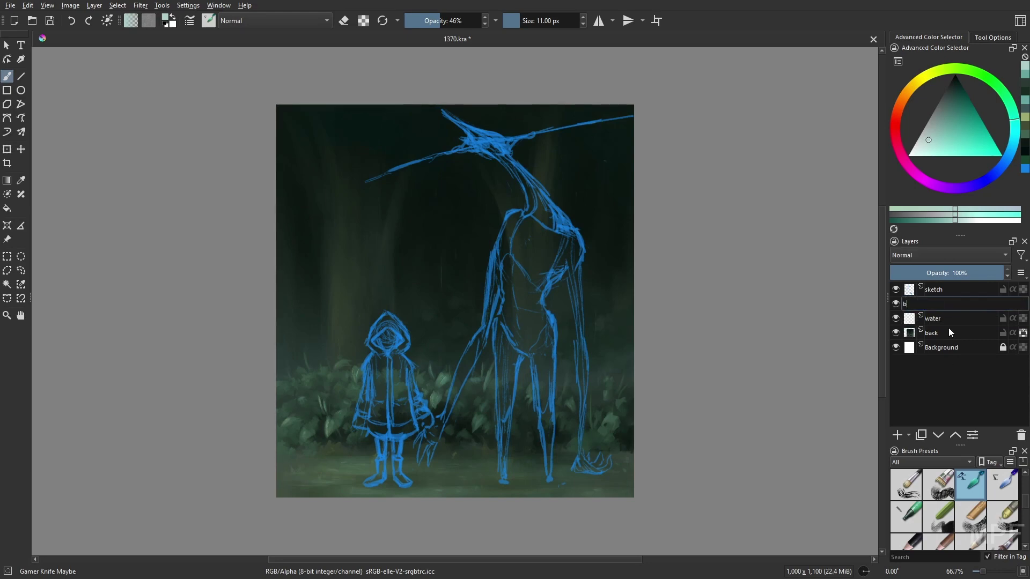
right_click(720, 400)
click(639, 390)
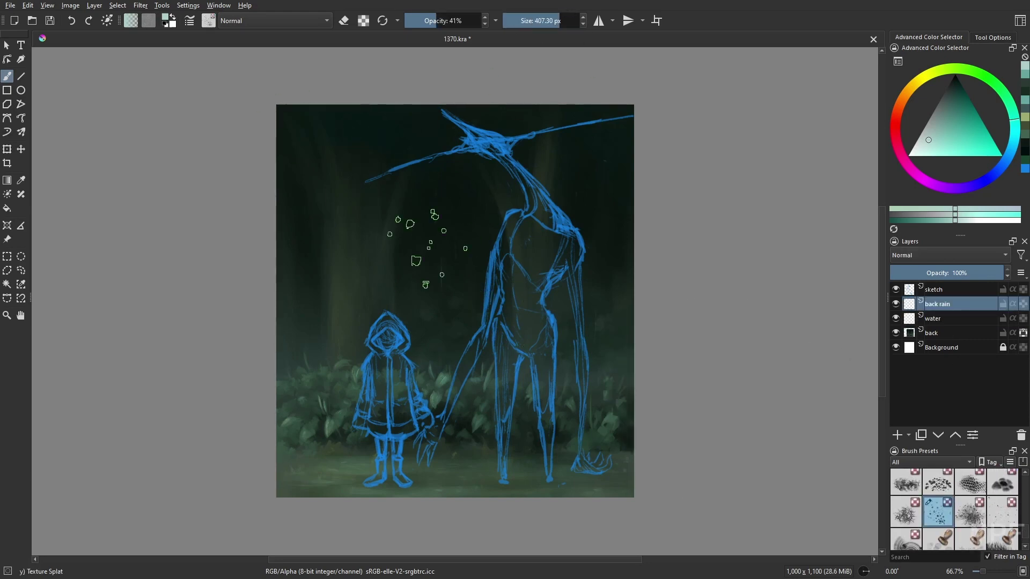
drag(424, 234, 621, 264)
Reapply the last filter to streak the specks into rain and select the Texture Starfield brush
key(ctrl+alt+f)
click(842, 368)
click(1003, 510)
key(2)
Adjust the forest background by adding a filter mask to the back layer
click(932, 333)
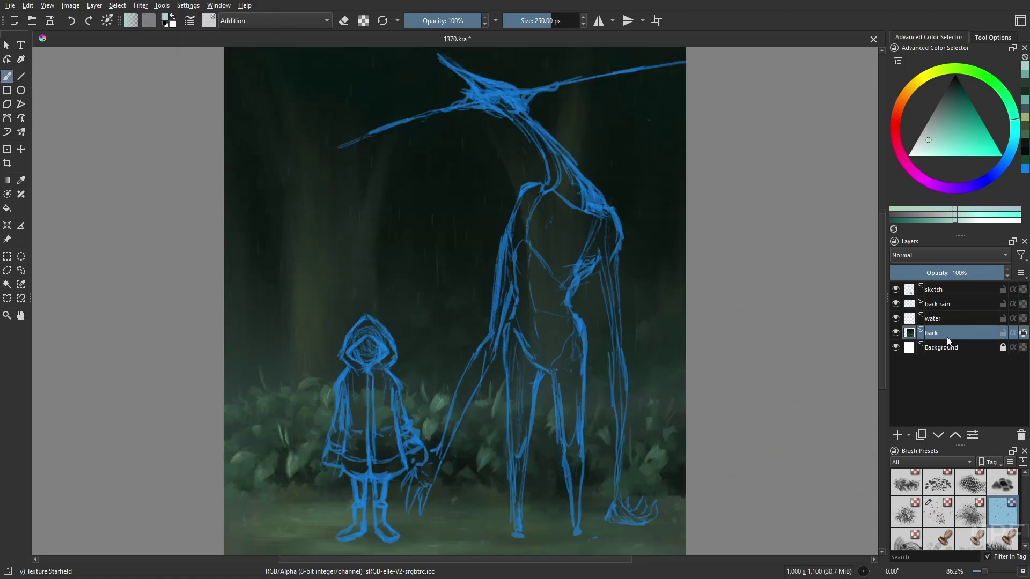
click(141, 5)
click(357, 141)
drag(644, 166, 617, 167)
click(798, 370)
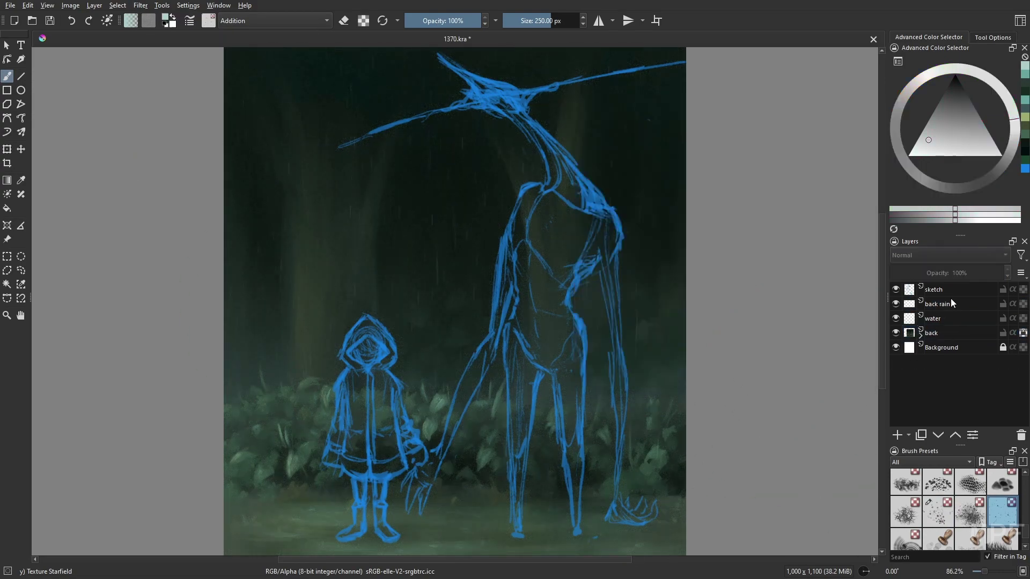
On a new creature layer, outline the creature's neck, torso, hanging arm and legs in near-black with RGBA 06 Rock at 16 px
key(Insert)
key(m)
right_click(736, 386)
click(681, 345)
key([)
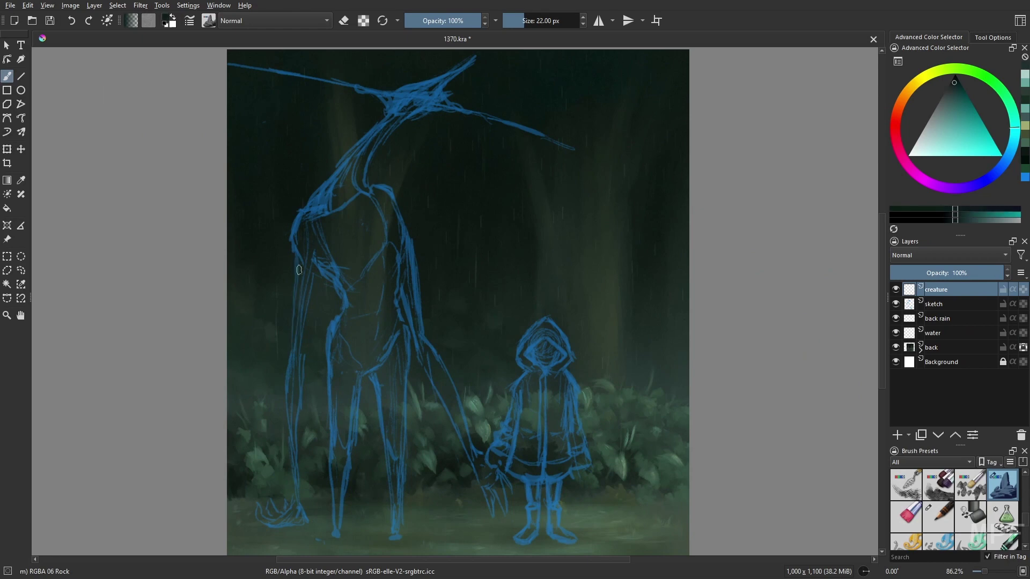
click(956, 79)
drag(292, 343, 348, 159)
drag(315, 199, 397, 108)
mouse_move(397, 110)
mouse_down()
mouse_move(411, 421)
mouse_move(397, 538)
mouse_up()
drag(336, 537, 343, 293)
mouse_move(301, 351)
mouse_down()
mouse_move(314, 265)
mouse_move(295, 499)
mouse_up()
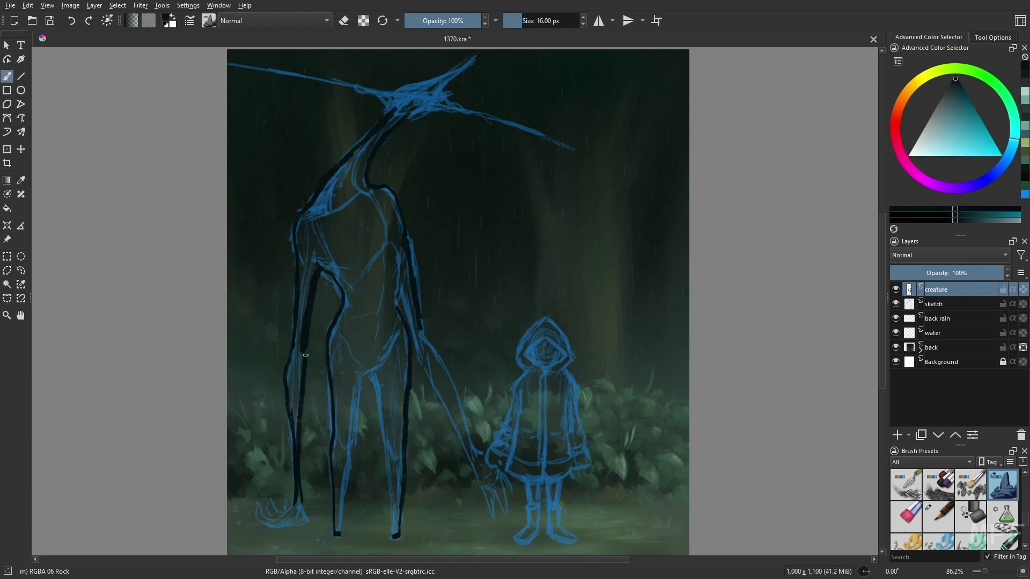
Outline the hanging hand, the inner legs, and the arm and hand reaching toward the child
mouse_move(291, 419)
mouse_down()
mouse_move(306, 522)
mouse_move(385, 439)
mouse_move(397, 537)
mouse_up()
drag(412, 276, 456, 388)
drag(475, 460, 421, 360)
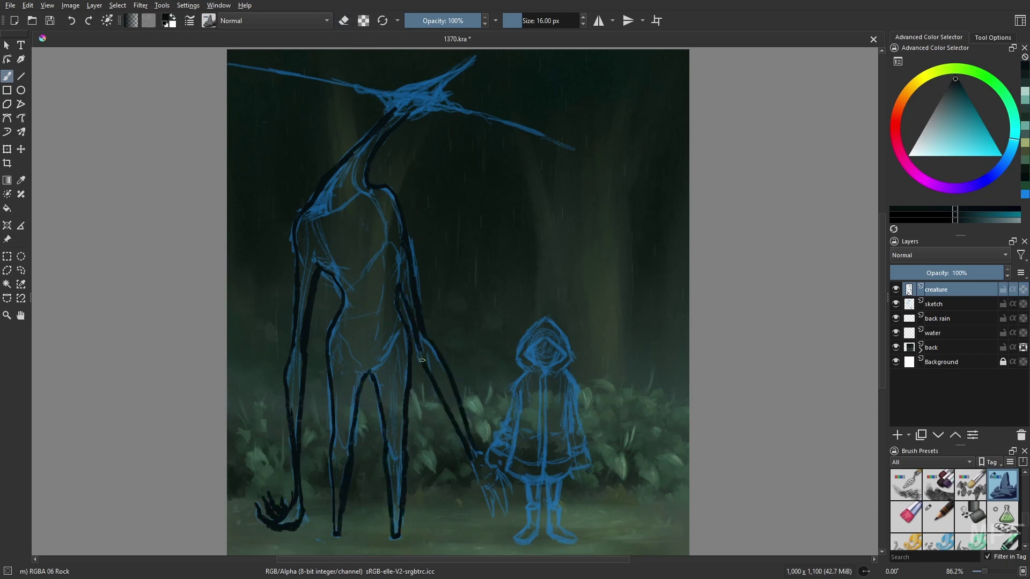
drag(497, 477, 497, 536)
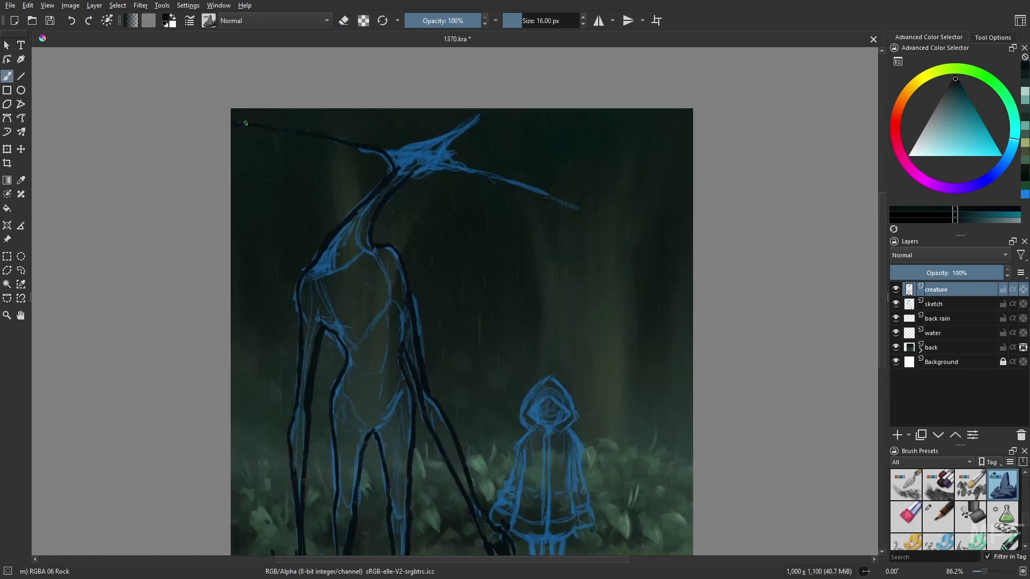
Paint the creature's wide brim and fill its head and neck near-black, mirroring the view to check
drag(408, 155, 629, 228)
key(m)
mouse_move(467, 151)
mouse_down()
mouse_move(499, 177)
mouse_move(518, 177)
mouse_move(609, 327)
mouse_up()
key(/)
key(/)
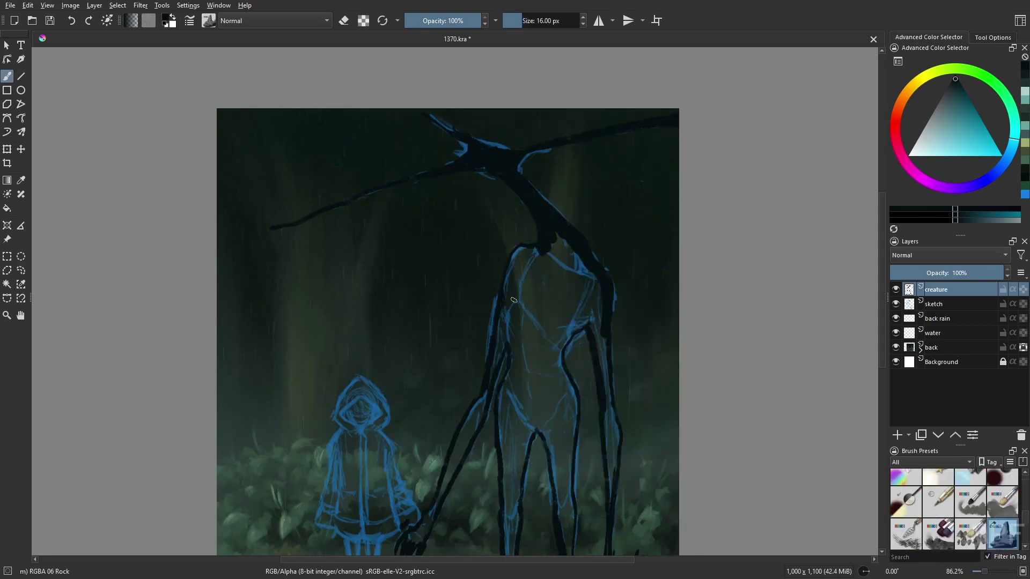
Draw the collarbone, rib and hip contours inside the torso and trim the strokes with the eraser
key(e)
key(m)
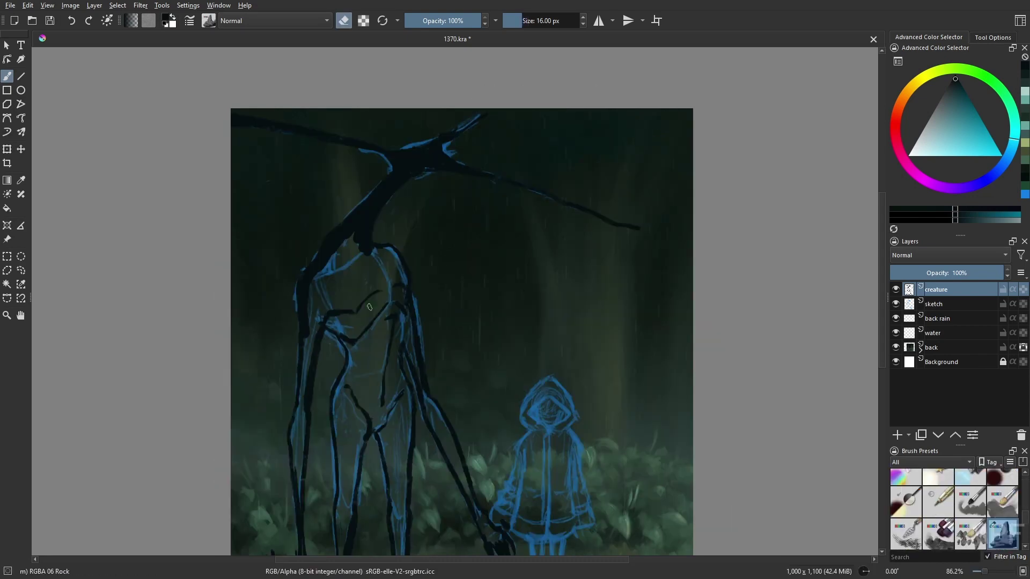
drag(352, 262, 383, 188)
scroll(376, 242, down, 1)
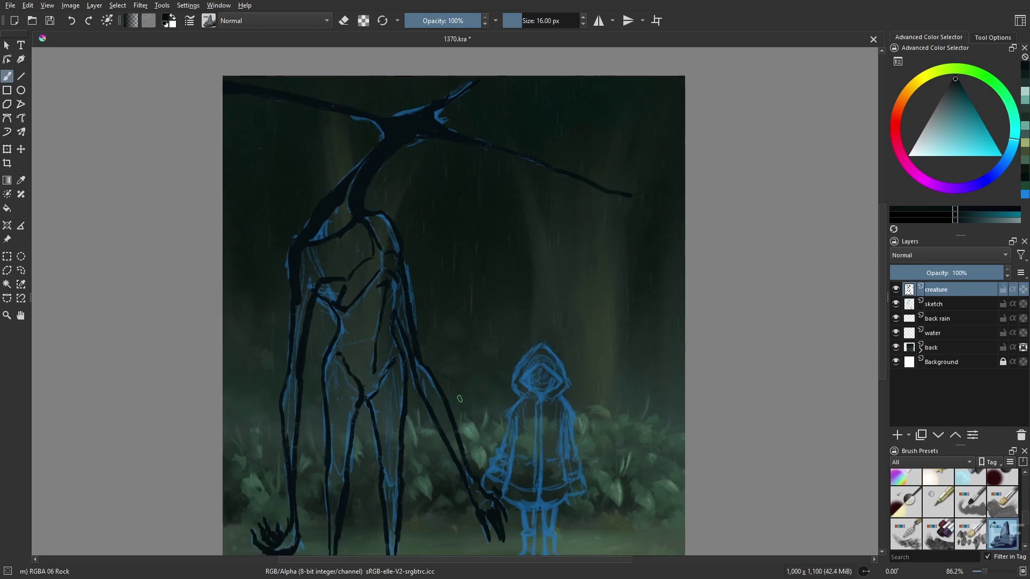
Group the creature layer and fill the figure dark teal on a body layer beneath it with Basic-5 Size at 40 px, hiding the back layer
key(ctrl+g)
key(/)
click(1026, 77)
drag(394, 317, 399, 272)
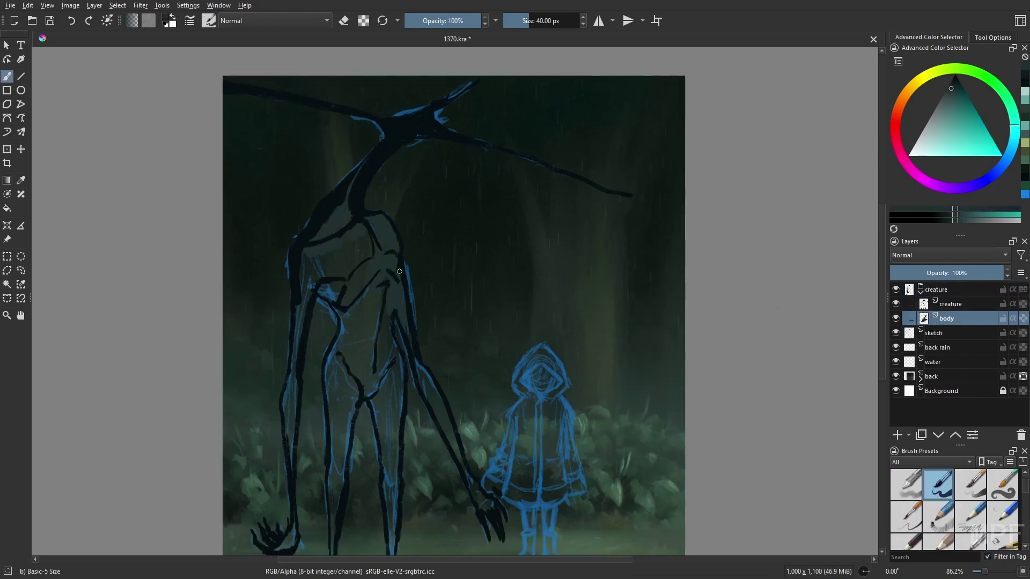
scroll(490, 506, down, 1)
drag(338, 290, 300, 332)
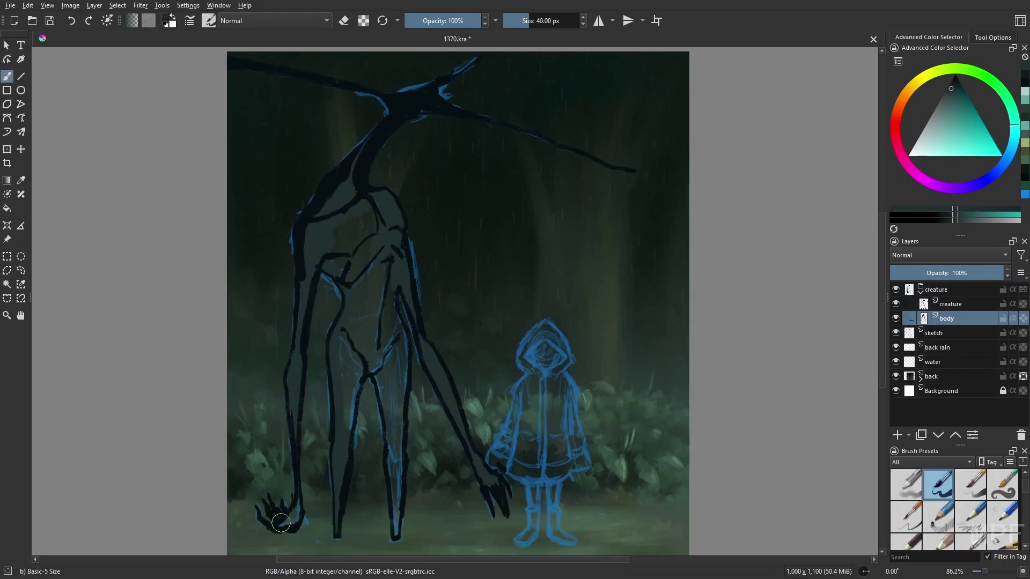
drag(281, 523, 348, 429)
key(ctrl+h)
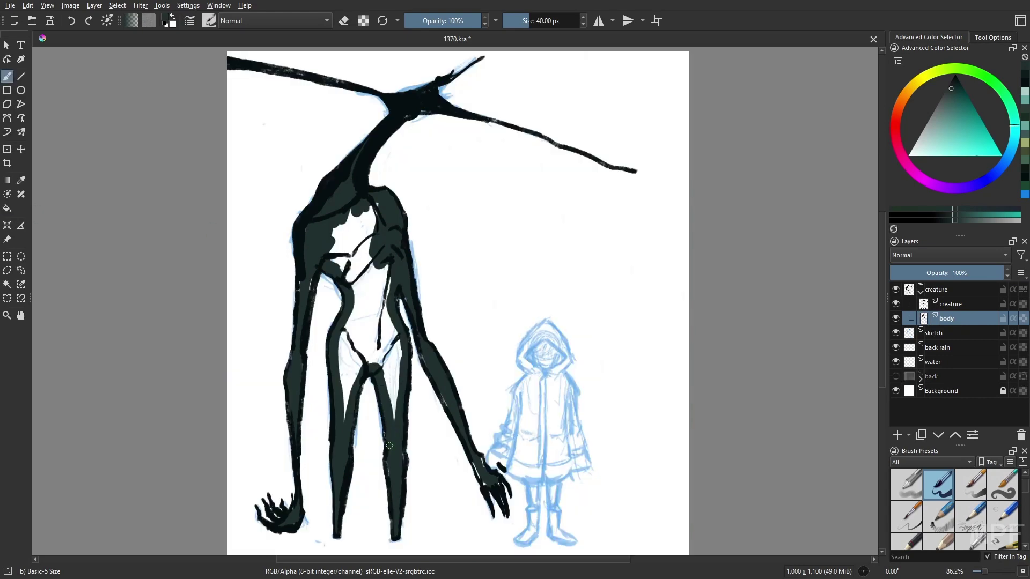
drag(349, 225, 375, 408)
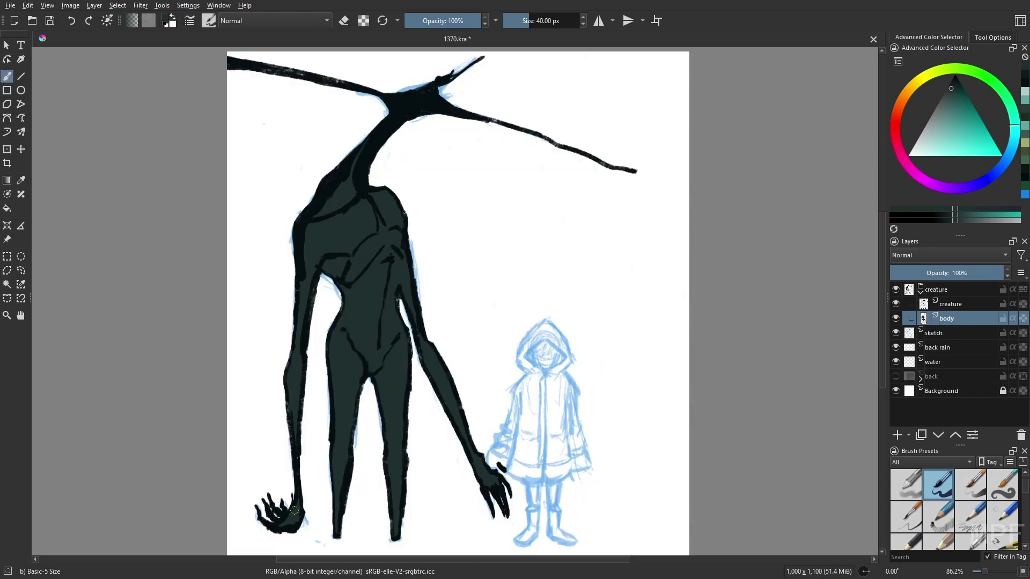
Touch up the head's outline with RGBA 06 Rock and merge the creature outlines into the body layer
key(Page_Up)
key(slash)
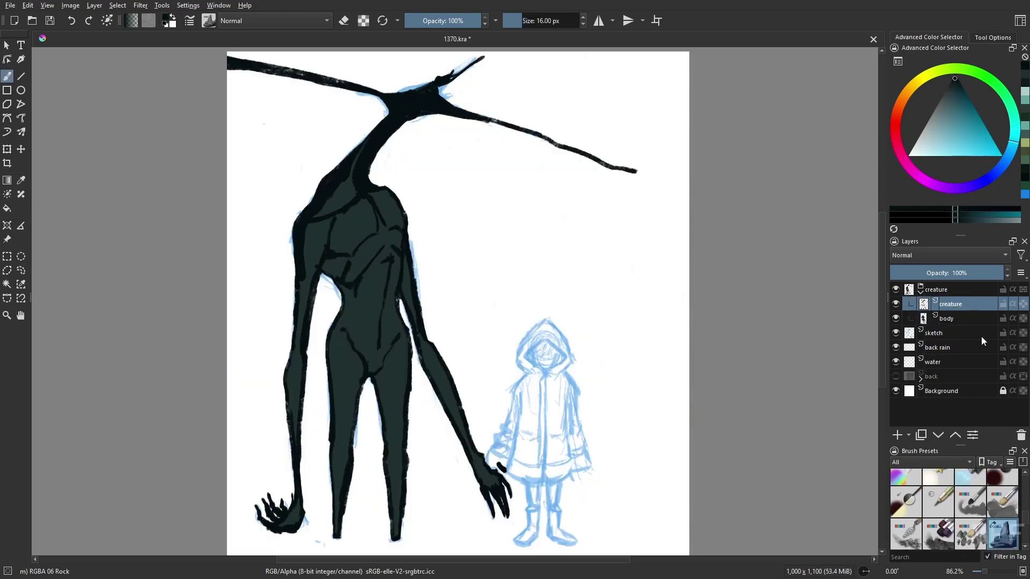
key(shift+Delete)
Shade the creature's hips, thighs and lower ribs with Gamer Knife Maybe at 69% opacity, reducing the brush to 18 px
key(slash)
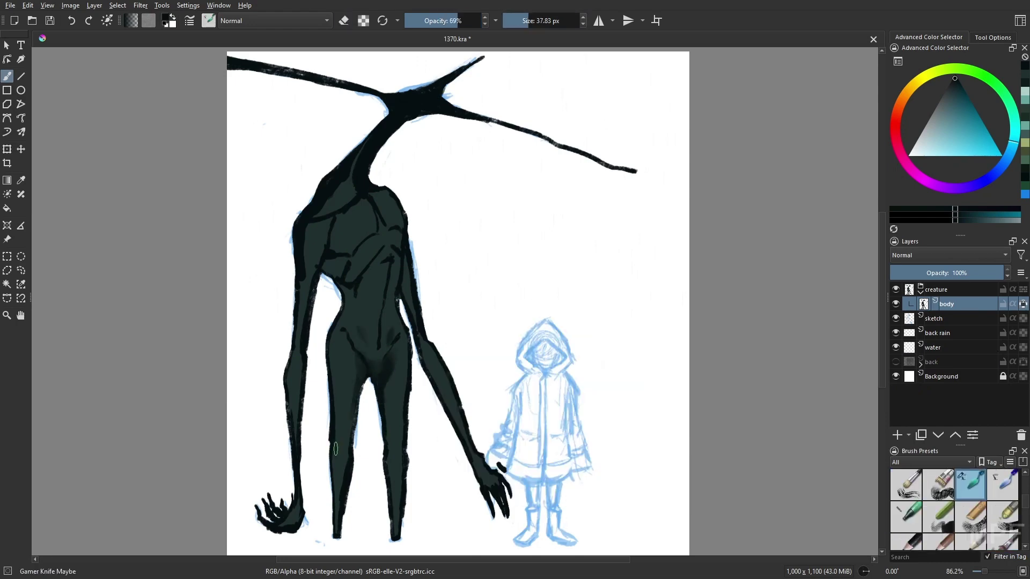
drag(392, 505, 401, 334)
key(bracketleft)
key(bracketleft)
key(bracketleft)
key(bracketleft)
key(bracketleft)
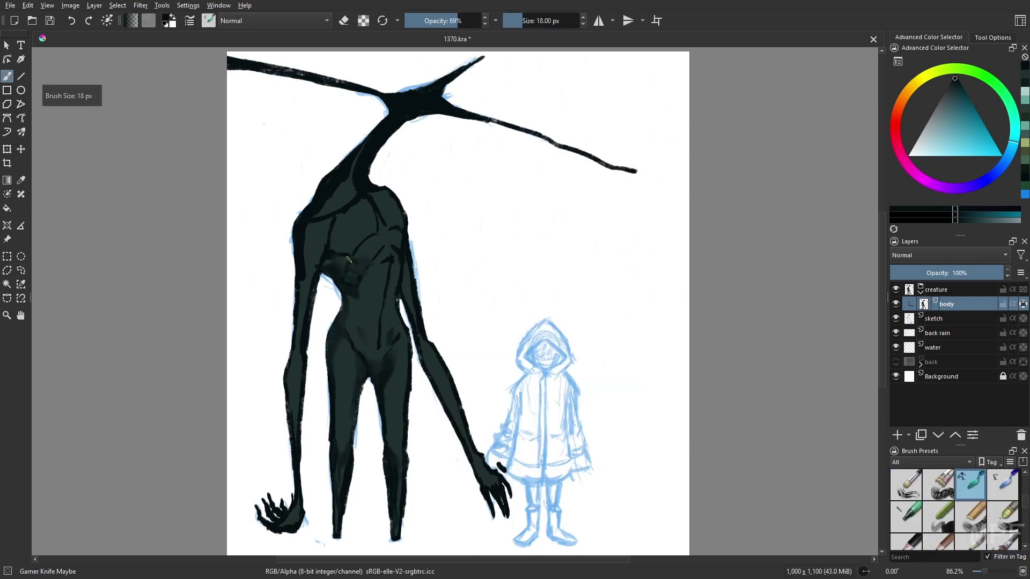
Sample body tones and blend the chest, ribs and shoulders with the brush set to 20 px and 55% opacity
right_click(334, 276)
right_click(333, 276)
right_click(391, 327)
right_click(364, 346)
key(i)
key(bracketright)
key(bracketright)
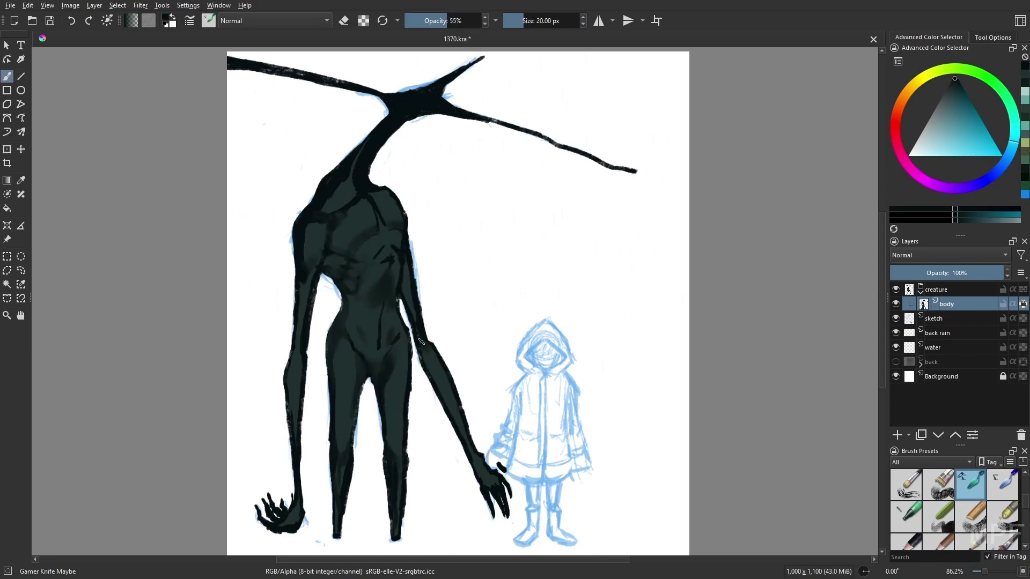
Refine the edge between the legs with RGBA 06 Rock and soften the abdomen and side contours with Gamer Knife Maybe at 20 px
key(slash)
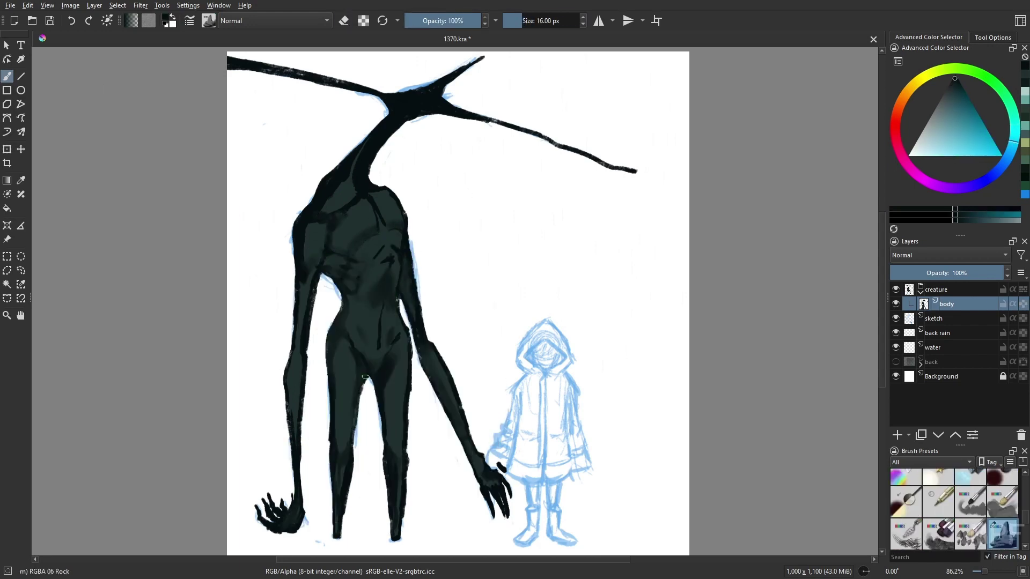
key(slash)
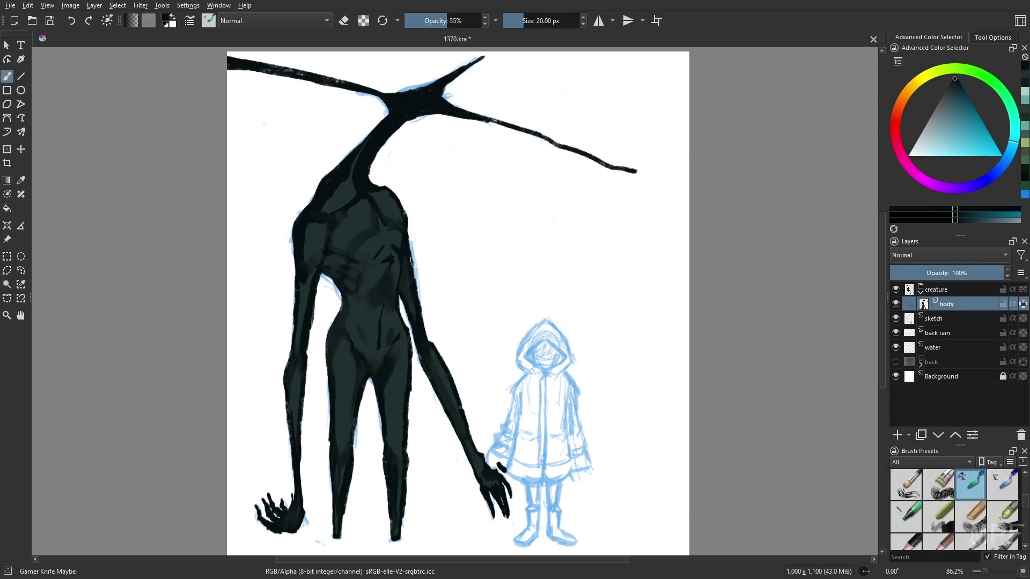
right_click(405, 244)
click(381, 350)
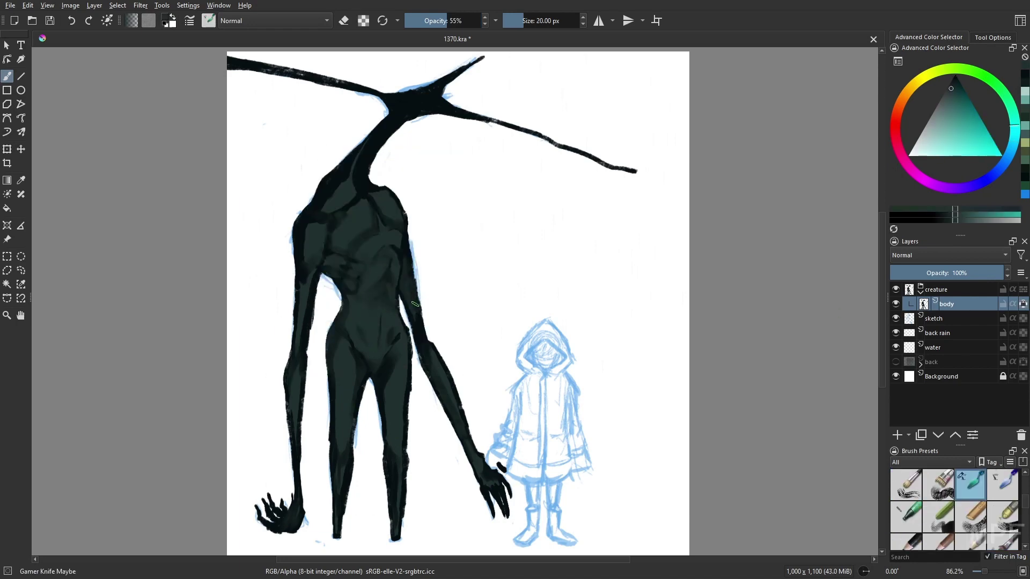
drag(415, 304, 409, 390)
right_click(385, 280)
click(382, 370)
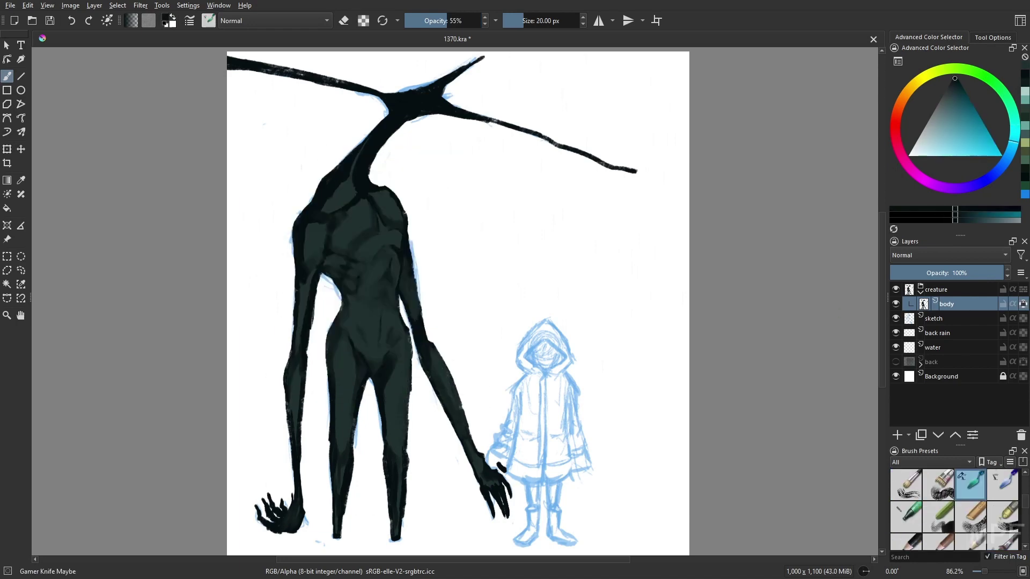
Blend the tones of the creature's neck, shoulders and chest with Gamer Knife Maybe at 55% opacity, checking the mirrored canvas
right_click(382, 281)
click(383, 370)
key(bracketright)
key(m)
right_click(565, 248)
click(617, 300)
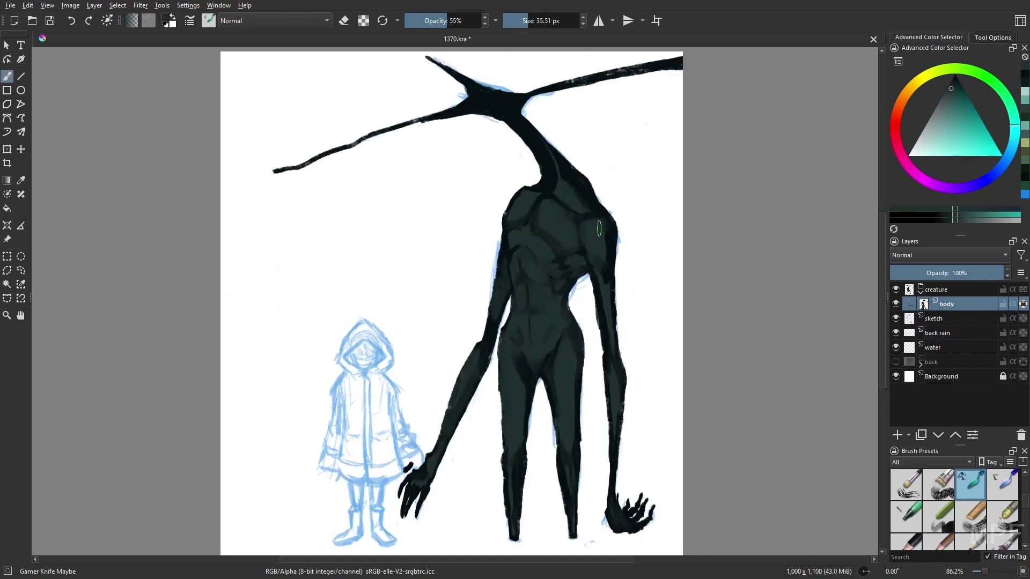
key(bracketright)
key(m)
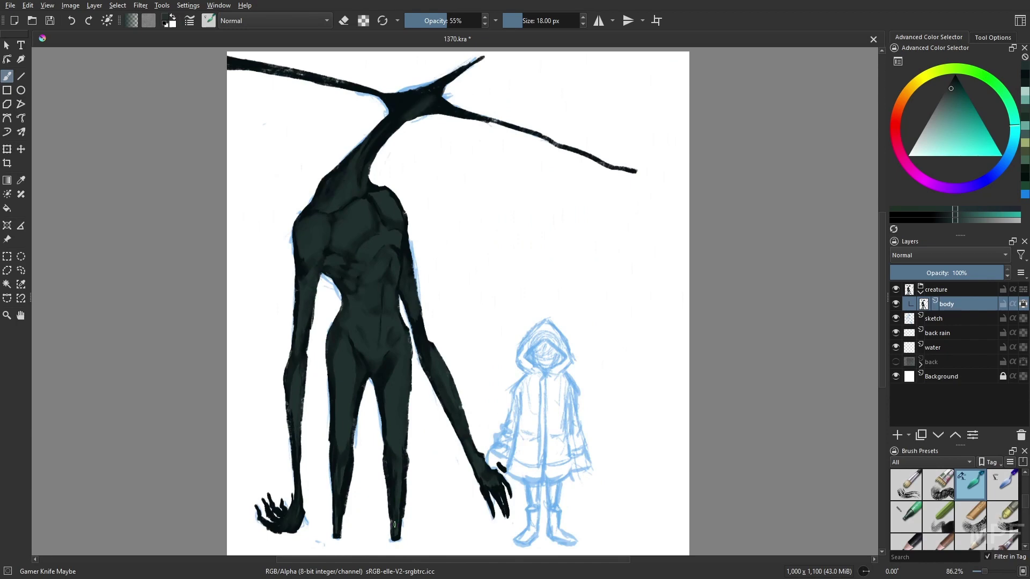
Sample nearby body tones and refine the creature's legs and the outer side of its ribs at 18 px
ctrl+click(390, 374)
ctrl+click(400, 256)
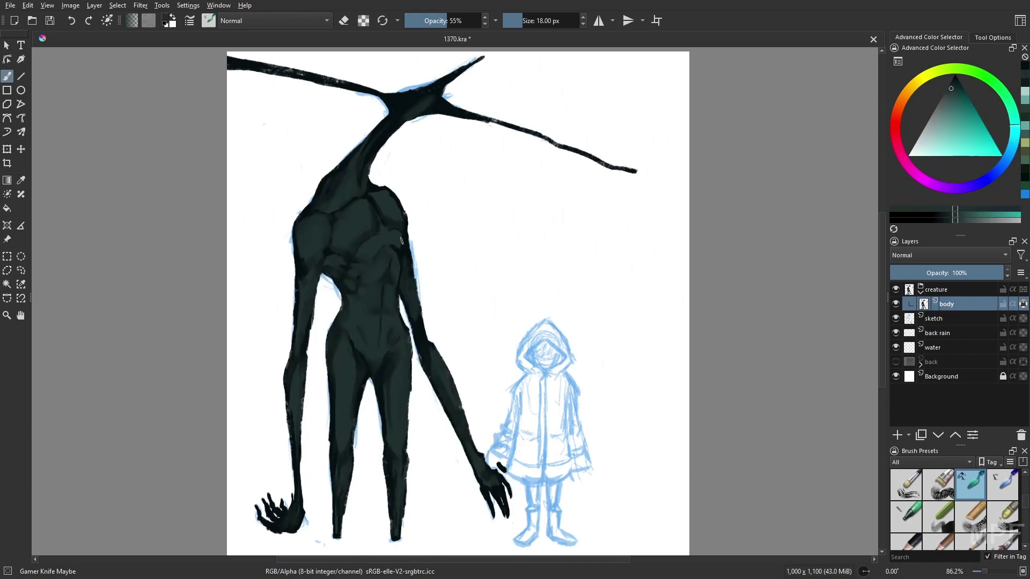
ctrl+click(402, 243)
drag(409, 240, 337, 245)
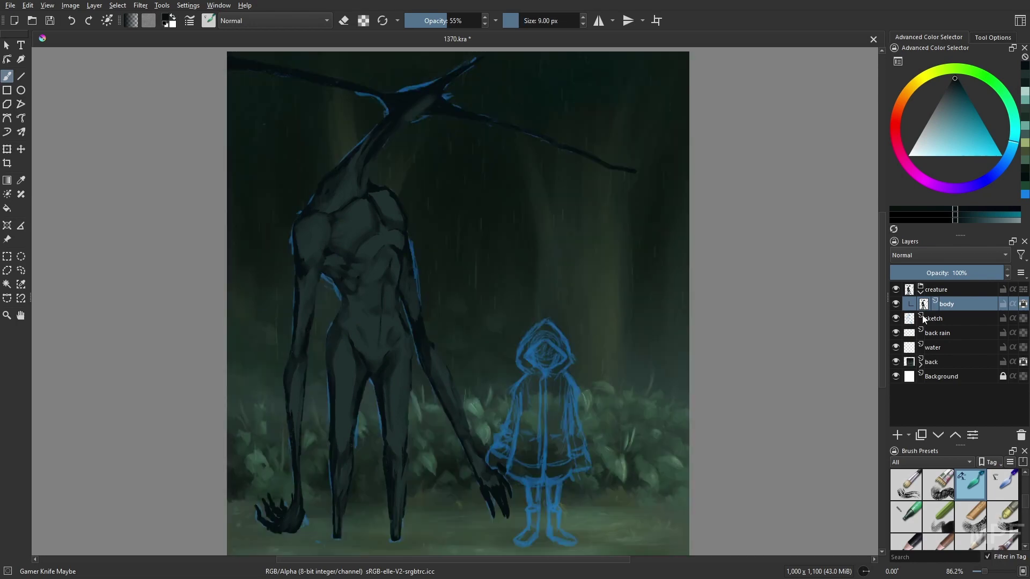
Hide the sketch over the forest background and add fine dark muscle lines to the creature's limbs with RGBA 06 Rock at 6 px
click(606, 252)
key(bracketleft)
key(bracketleft)
key(bracketleft)
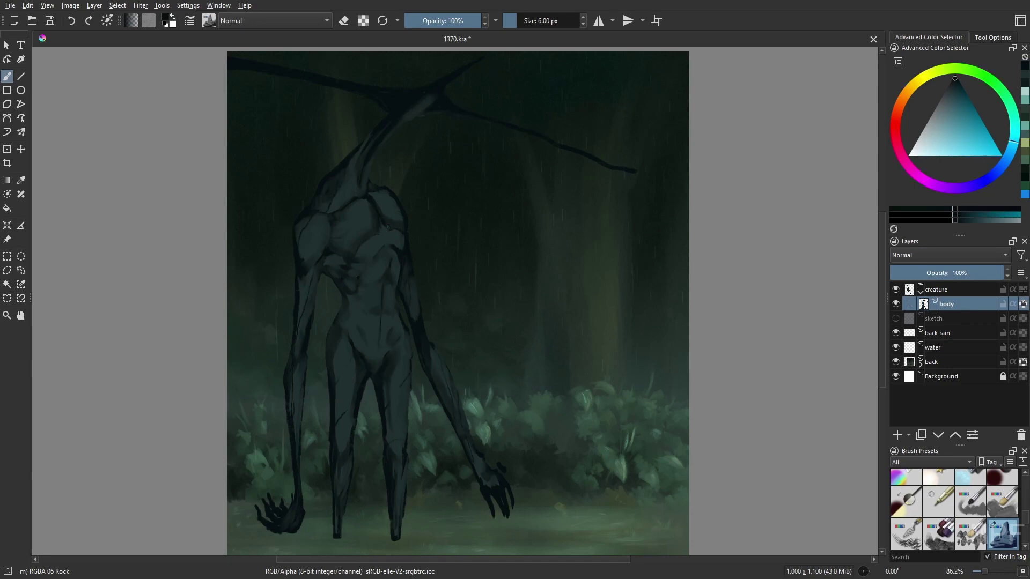
Refine the creature's abdomen, neck and shoulder shading with Gamer Knife Maybe in the mirrored view, reducing the brush to 6 px
key(slash)
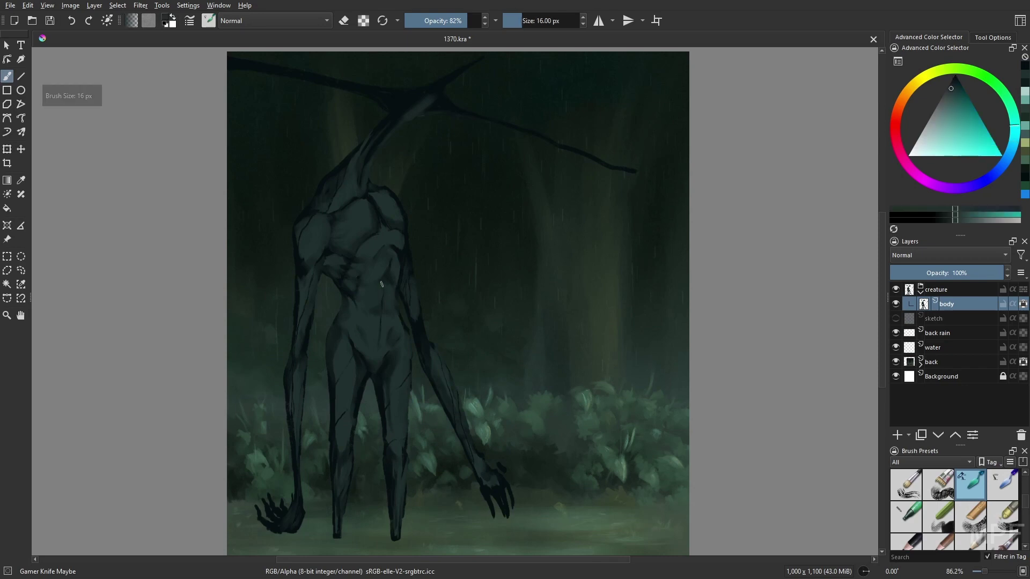
right_click(407, 281)
key(m)
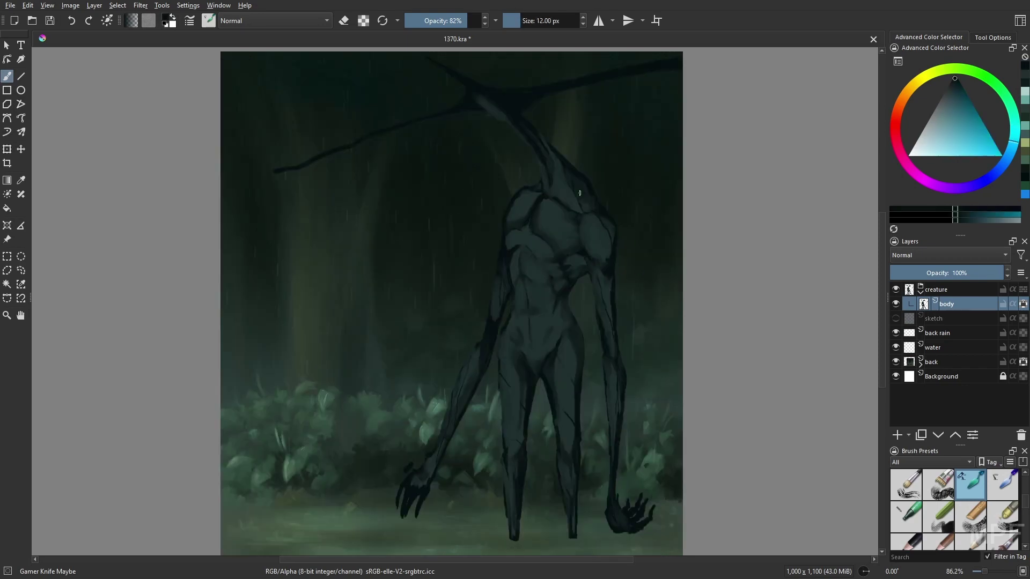
key(bracketleft)
key(bracketleft)
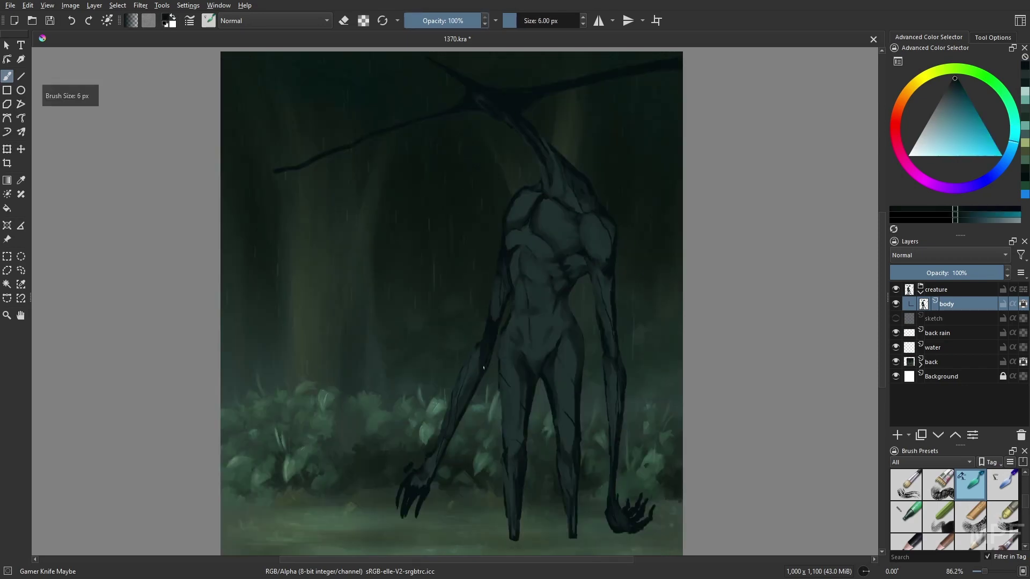
Define the strands of the neck and the thigh muscles at 100% opacity, enlarging the brush to 10 px
key(o)
key(o)
key(bracketright)
key(bracketright)
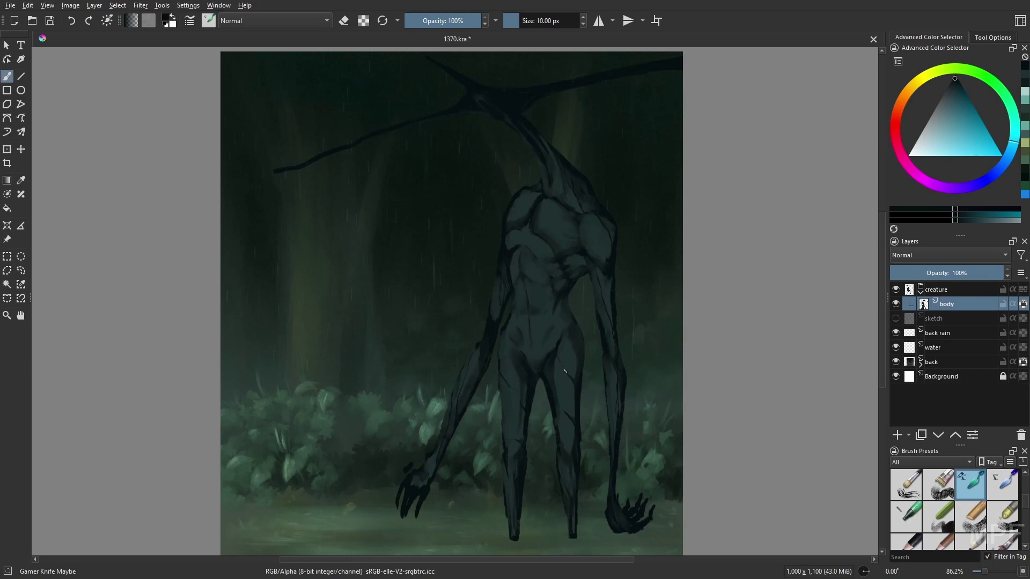
key(m)
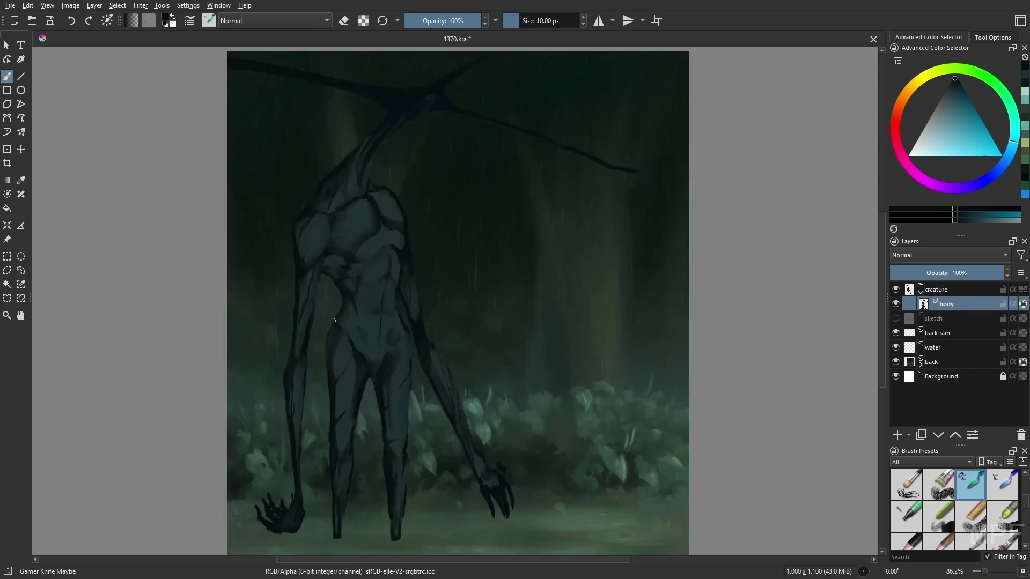
Sample a grey-green from the chest and lighten the creature's neck, ribs and thigh with an 18 px brush
ctrl+click(392, 203)
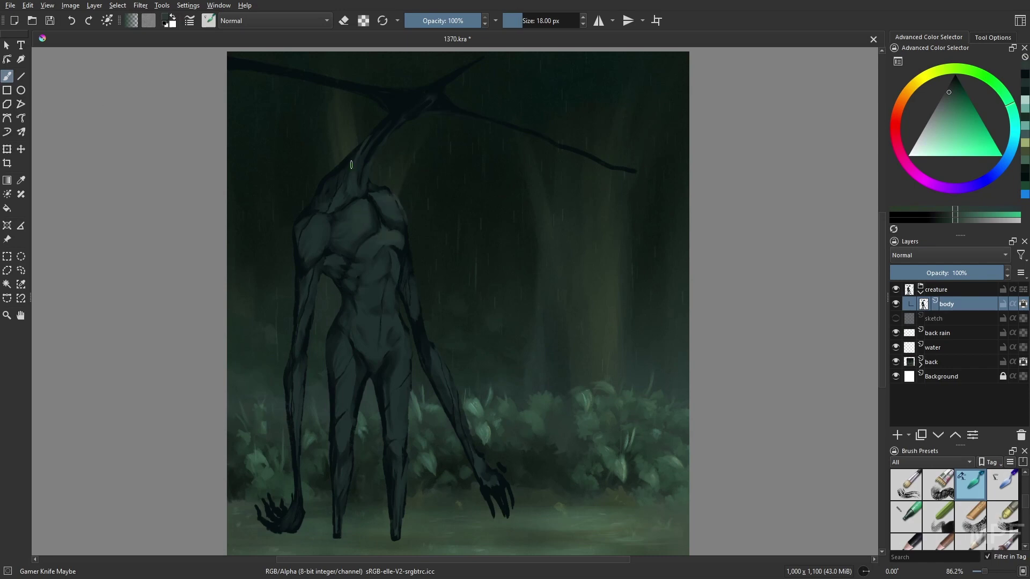
drag(351, 165, 365, 192)
drag(403, 346, 398, 444)
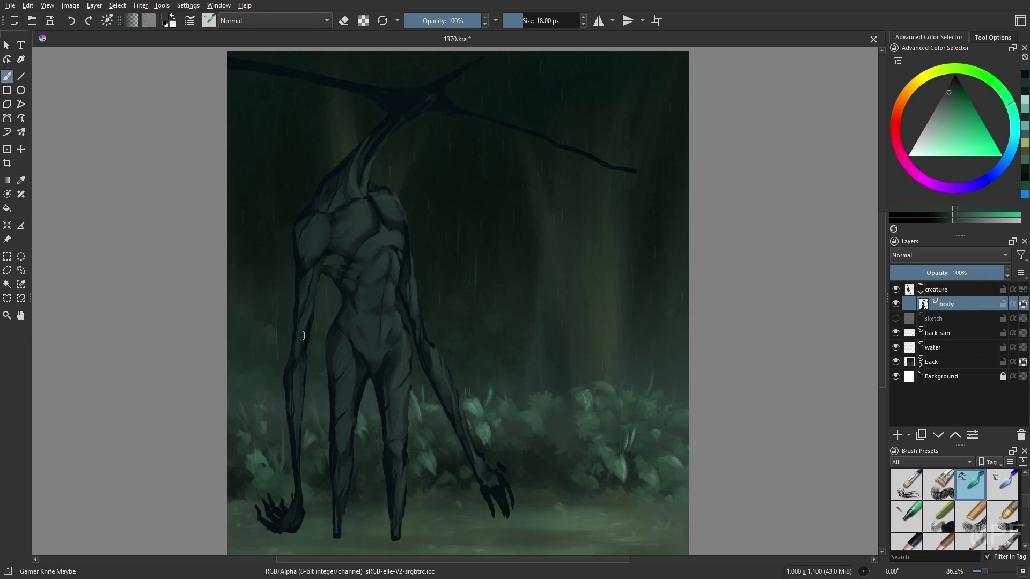
Paint grey-green lights on the creature's arms, hands and lower legs, using brush sizes of 8 and 12 px
key(bracketleft)
key(bracketleft)
key(bracketleft)
key(bracketleft)
key(bracketleft)
key(bracketleft)
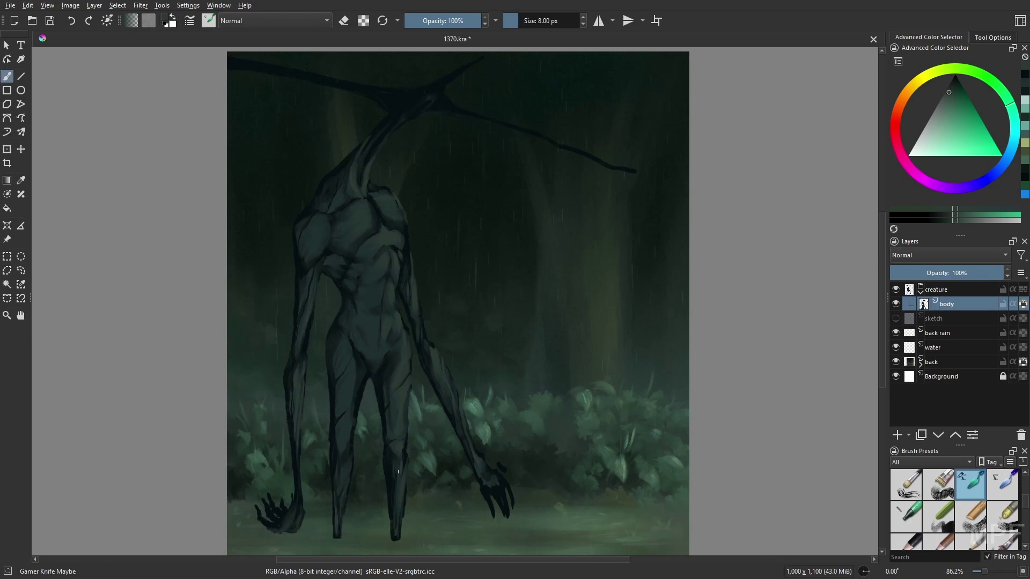
key(bracketright)
key(bracketright)
key(bracketright)
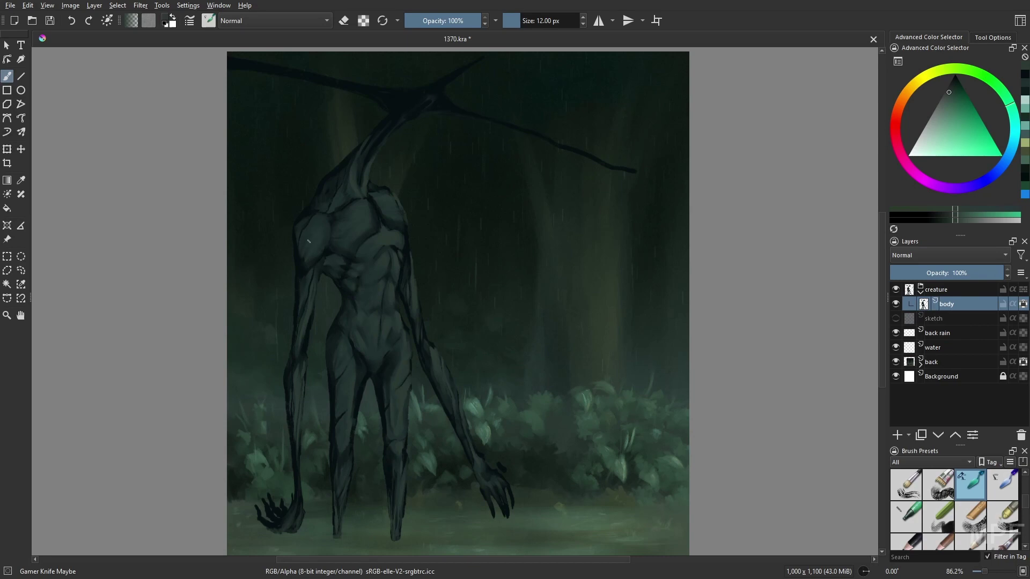
Add thin grey-green strands to the creature's neck and head in the mirrored view with the brush at 8 px
key(m)
key(bracketleft)
key(bracketleft)
key(bracketleft)
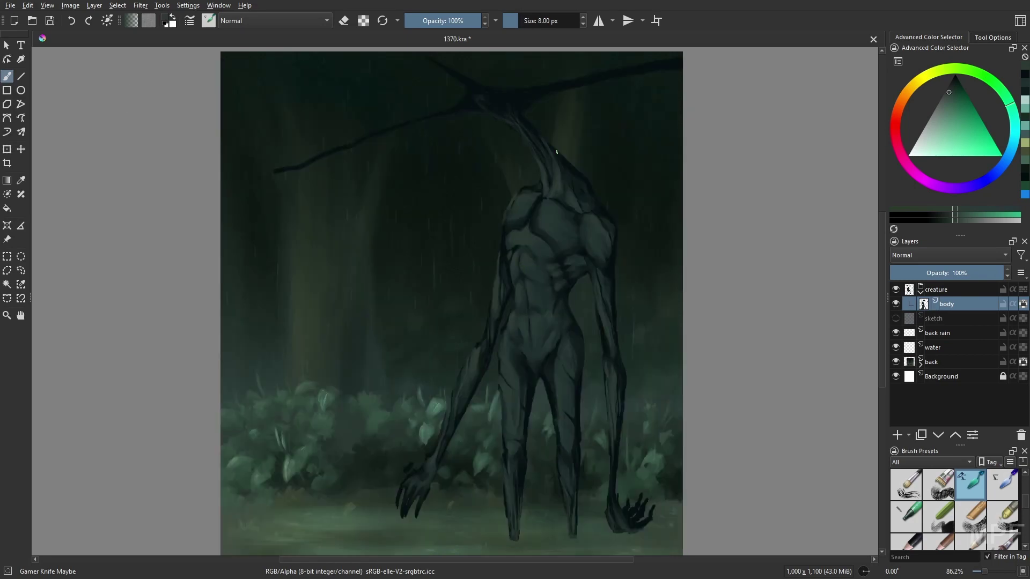
key(m)
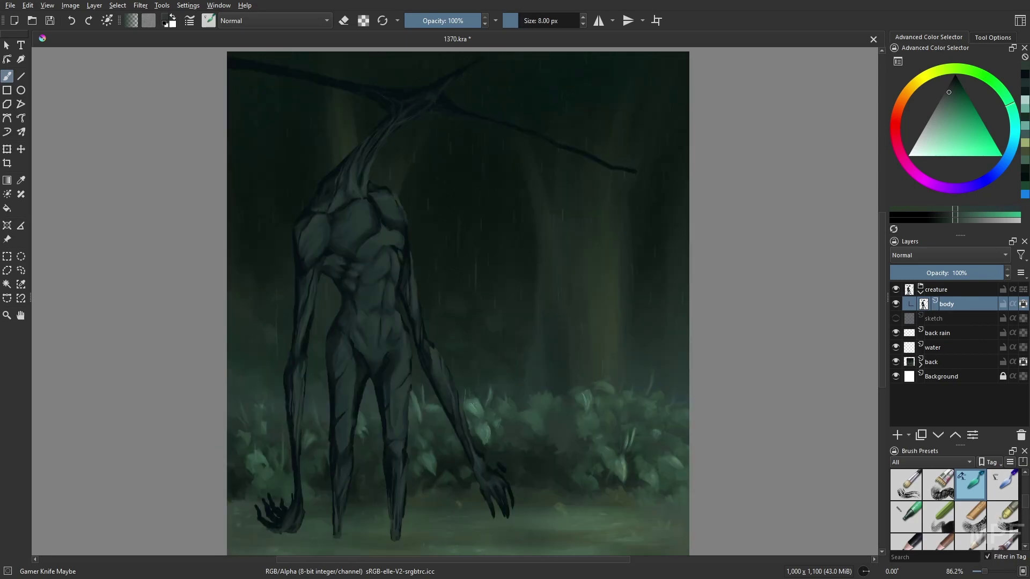
Sample a lighter green and highlight the creature's neck, chest, shoulder and knees, adding fine strokes with the liner brush at 3 px
ctrl+click(392, 242)
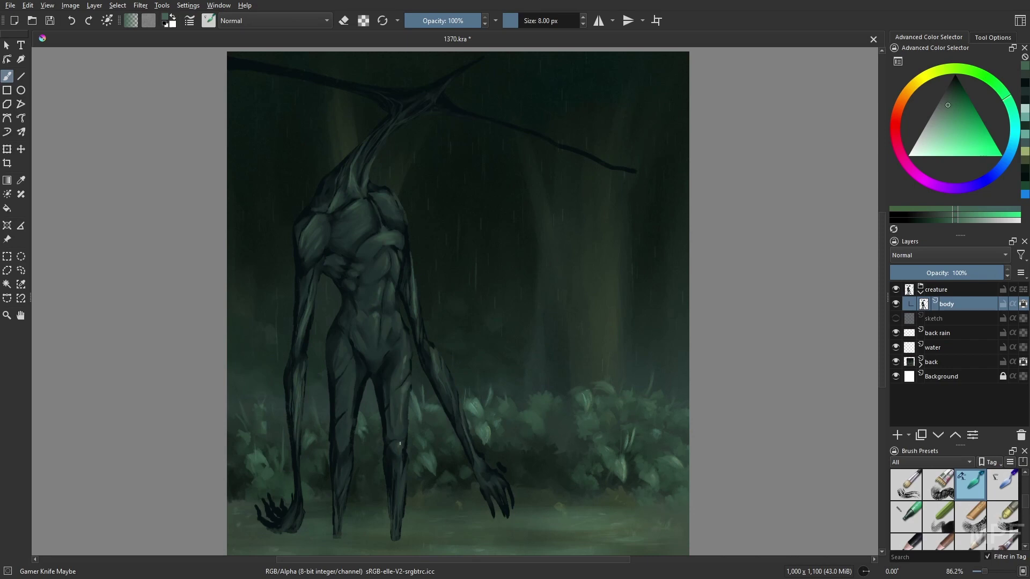
key(slash)
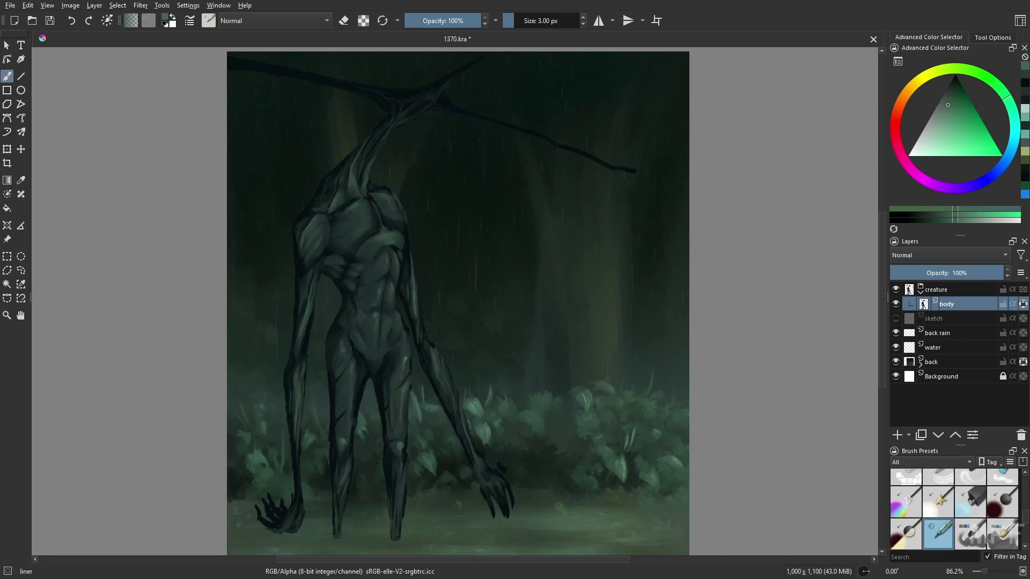
key(m)
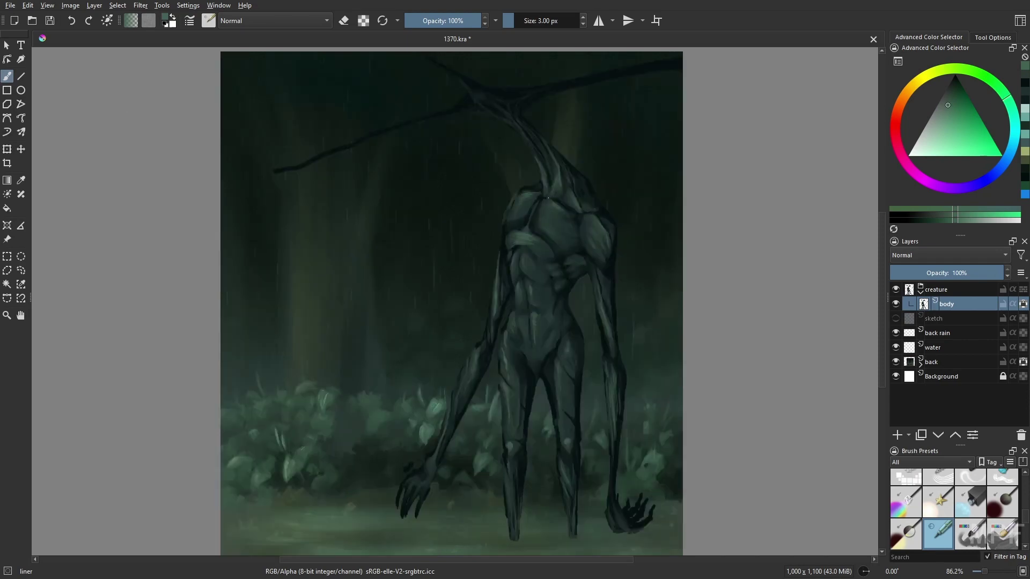
key(m)
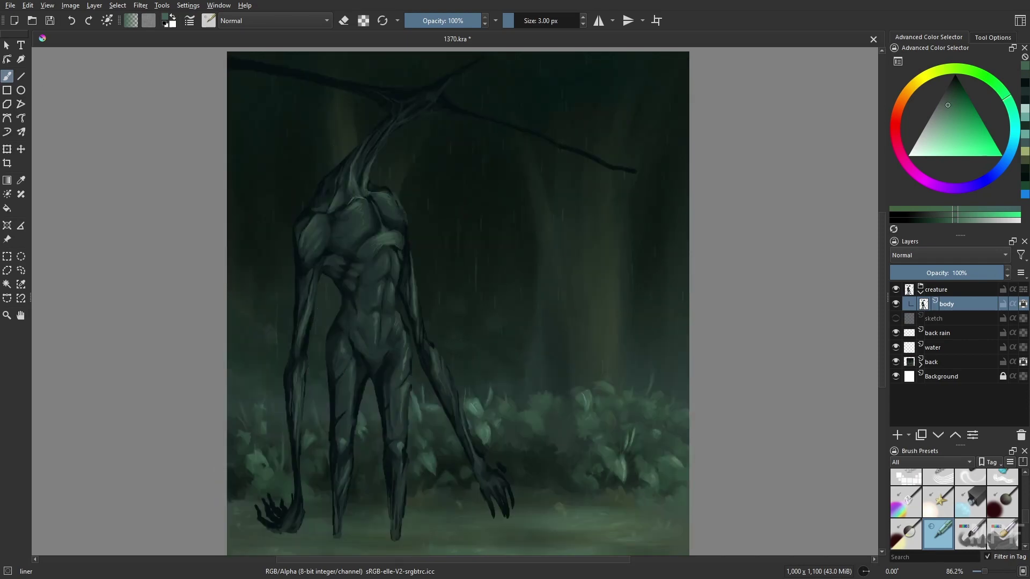
Detail the creature's chest and arm muscles with 3 px liner strokes in dark green, lighter green and teal highlights
ctrl+click(377, 249)
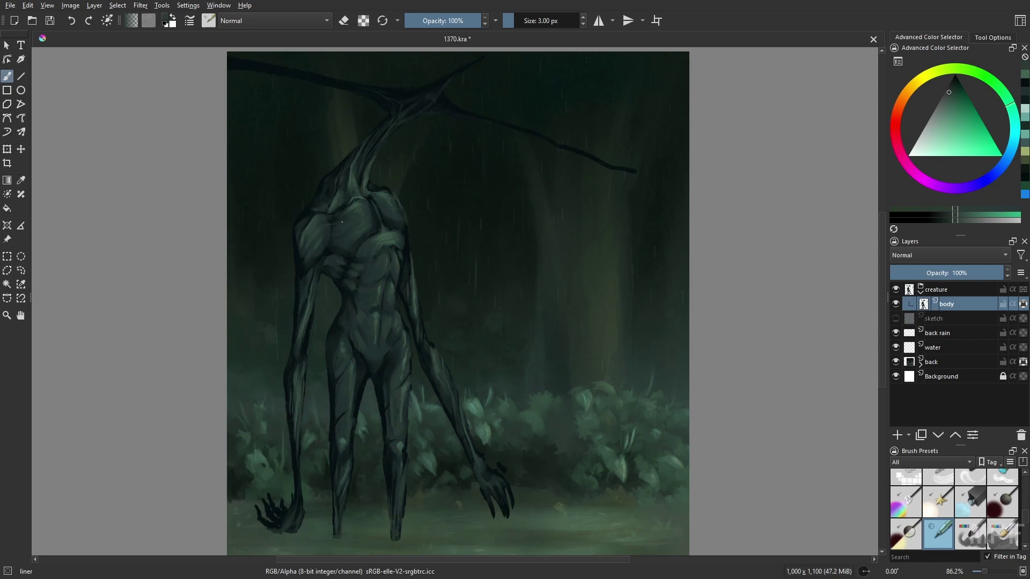
right_click(404, 407)
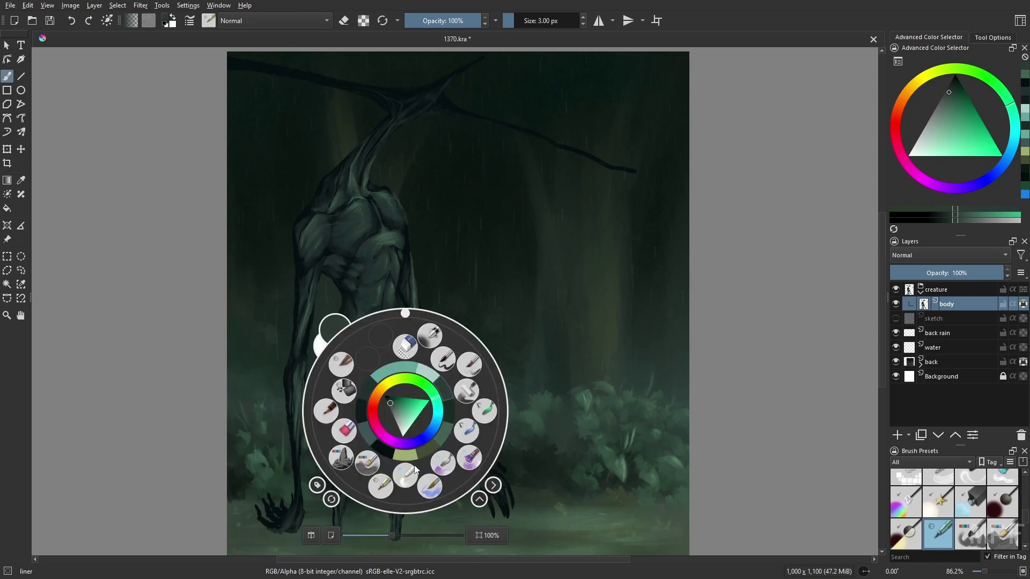
click(401, 426)
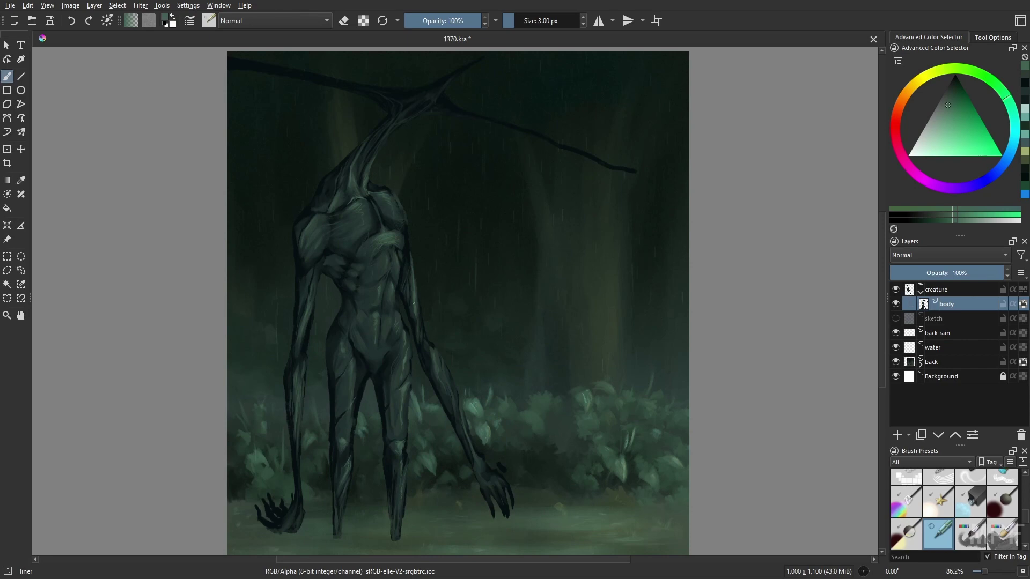
right_click(434, 239)
click(430, 252)
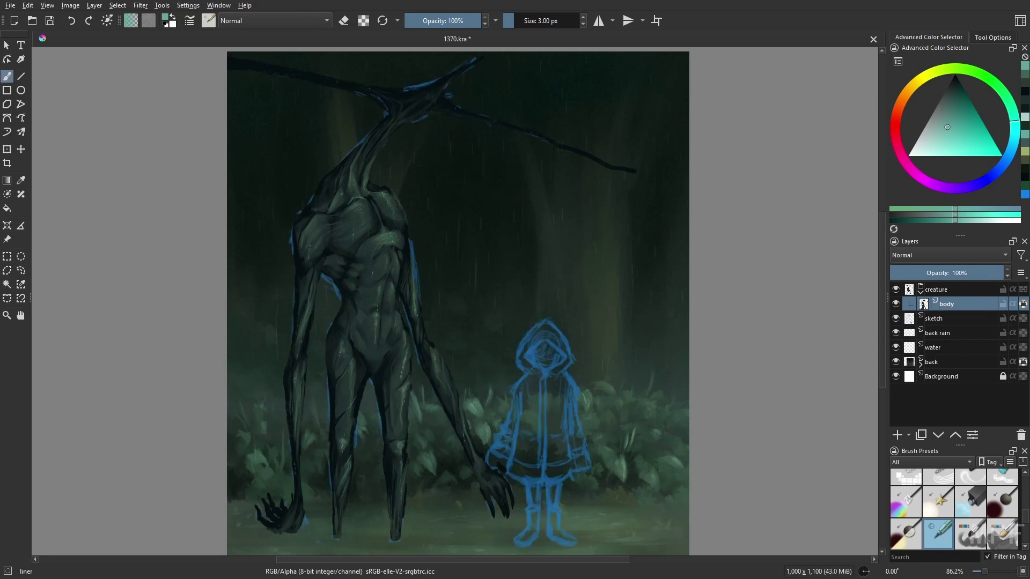
Set up a layer named raincoat inside a character group above the creature group
double_click(945, 304)
text(rain coat)
key(Return)
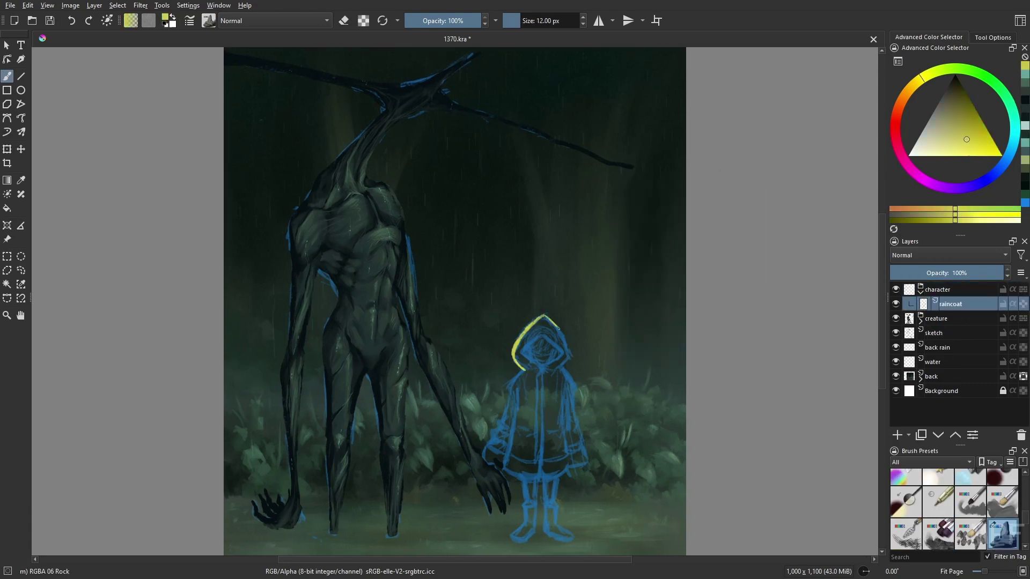
Outline the child's raincoat in yellow with RGBA 06 Rock at 12 px and fill it using Basic-5 Size at 40 px
drag(558, 328, 571, 370)
mouse_move(517, 372)
mouse_down()
mouse_move(495, 450)
mouse_move(566, 472)
mouse_move(574, 461)
mouse_move(583, 432)
mouse_move(496, 440)
mouse_up()
right_click(555, 407)
mouse_move(526, 333)
mouse_down()
mouse_move(560, 354)
mouse_move(552, 339)
mouse_move(536, 364)
mouse_move(556, 362)
mouse_move(541, 336)
mouse_up()
key(e)
key(e)
key(slash)
mouse_move(504, 459)
mouse_down()
mouse_move(572, 420)
mouse_move(515, 429)
mouse_up()
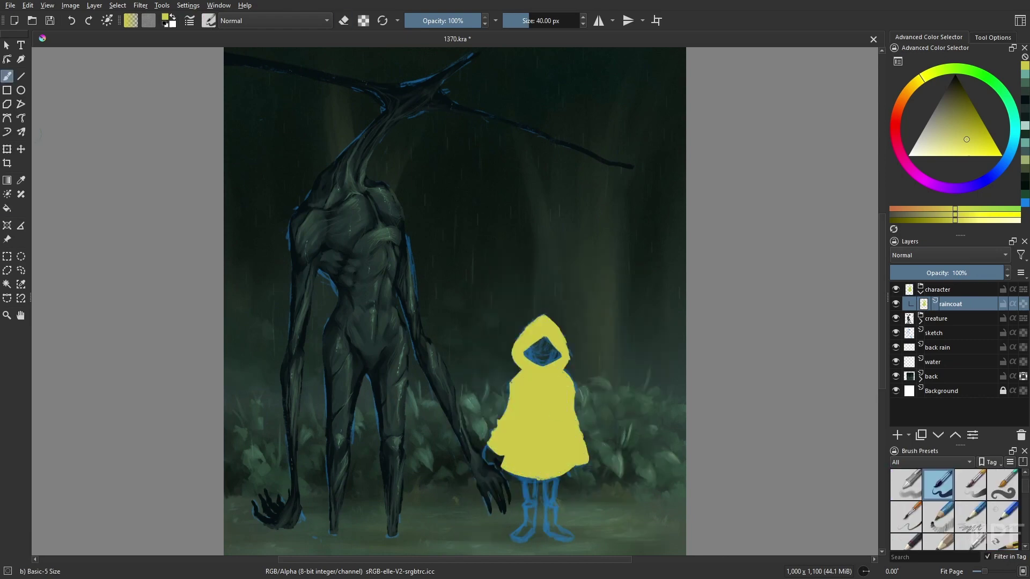
Pick a darker golden yellow and shade the raincoat's outer sleeve, front and hood with a large Gamer Knife Maybe brush
click(969, 122)
right_click(751, 391)
click(831, 393)
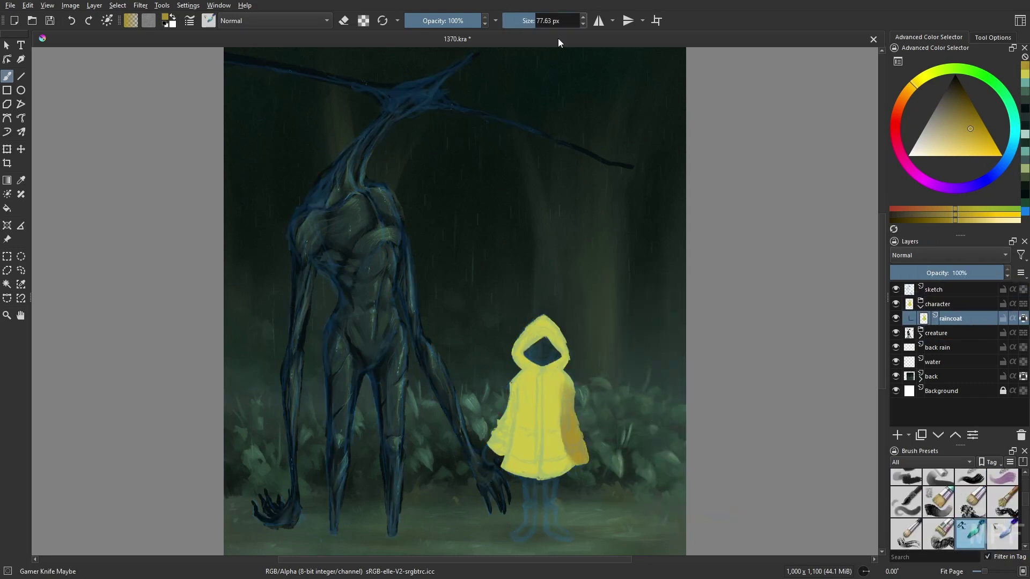
drag(585, 383, 561, 464)
drag(555, 370, 553, 456)
mouse_move(558, 321)
mouse_down()
mouse_move(537, 381)
mouse_move(538, 447)
mouse_move(511, 468)
mouse_move(574, 476)
mouse_up()
Reduce the brush to 18 px and paint golden folds on the raincoat's sleeves, front opening and body
key(bracketleft)
key(bracketleft)
key(bracketleft)
drag(507, 432, 510, 460)
drag(514, 385, 515, 453)
drag(510, 412, 495, 446)
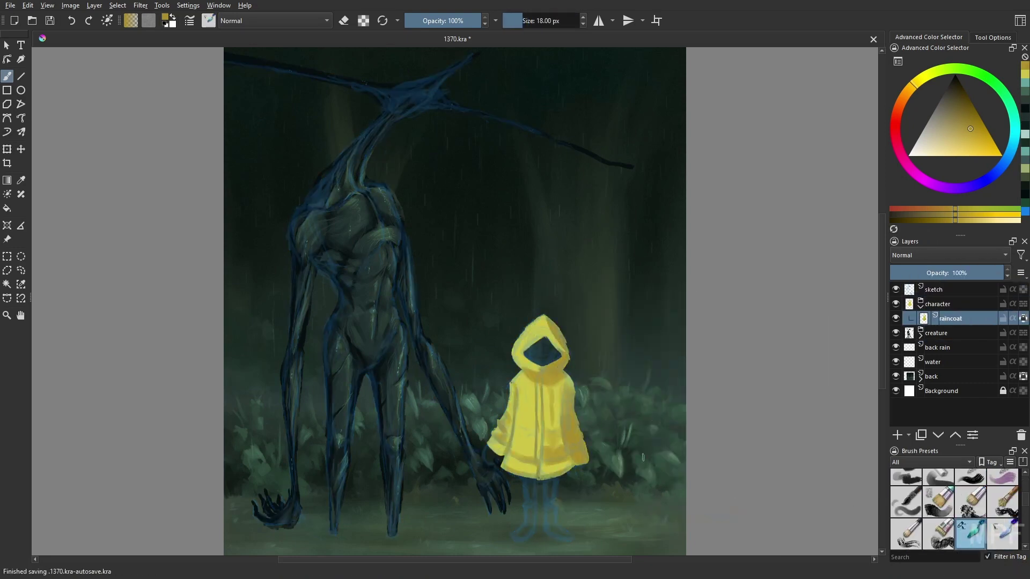
drag(558, 402, 549, 436)
Paint bright yellow lights on the raincoat's hood, front panels and hem
ctrl+click(548, 330)
drag(543, 321, 519, 352)
mouse_move(529, 376)
mouse_down()
mouse_move(542, 407)
mouse_move(520, 440)
mouse_up()
drag(539, 384, 539, 436)
drag(504, 466, 566, 472)
Reshape the raincoat's hood and sleeve edges with Eraser Circle in the mirrored view and RGBA 06 Rock at 12 px
key(m)
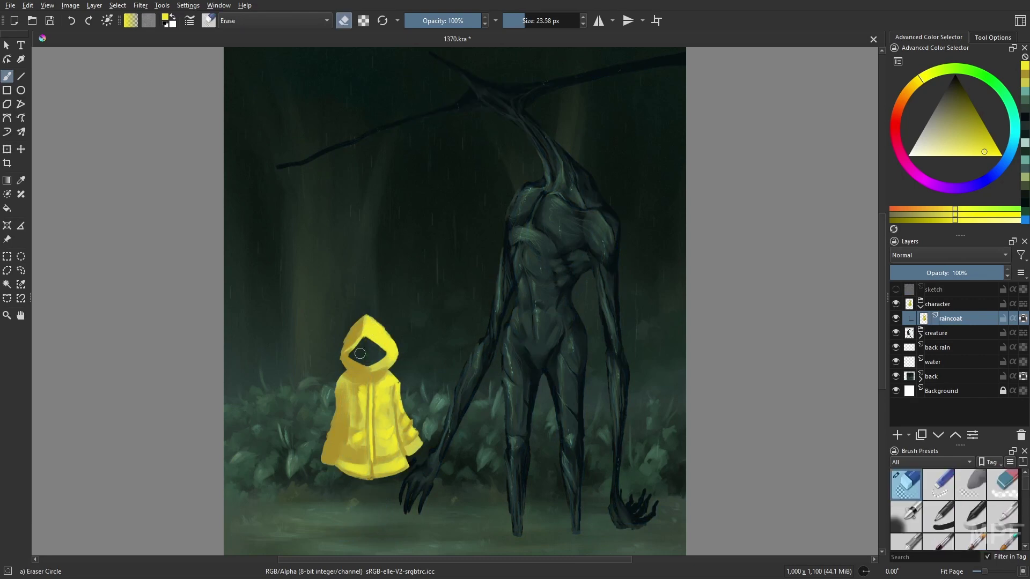
mouse_move(344, 343)
mouse_down()
mouse_move(365, 343)
mouse_move(342, 342)
mouse_up()
ctrl+click(389, 338)
key(m)
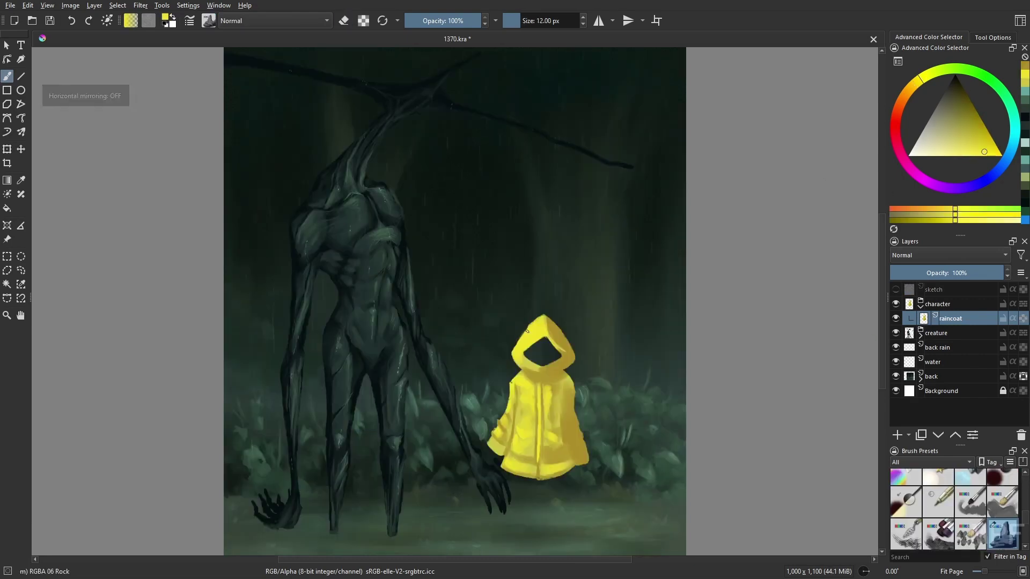
drag(568, 357, 574, 369)
mouse_move(578, 459)
mouse_down()
mouse_move(588, 466)
mouse_move(589, 456)
mouse_up()
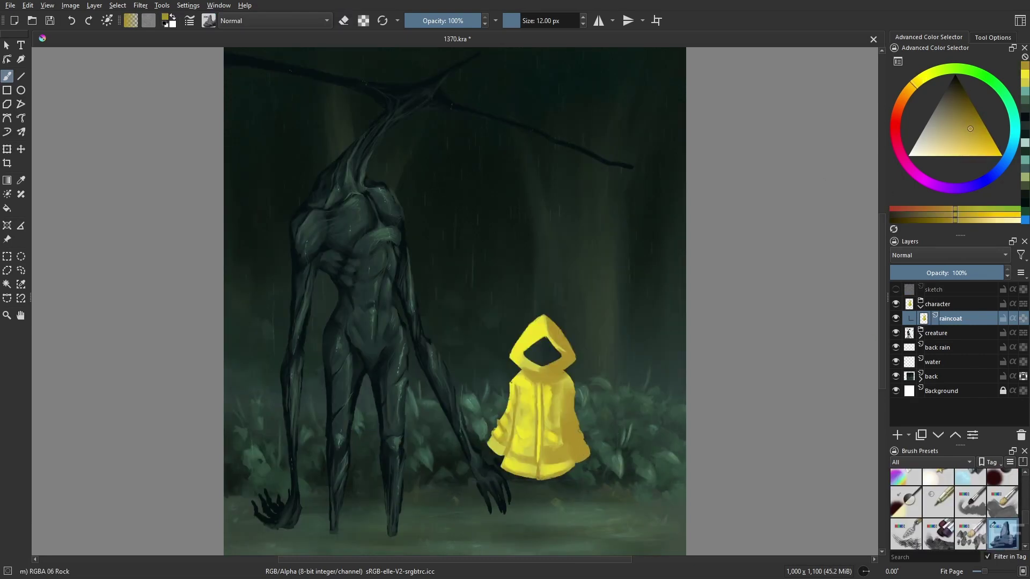
drag(497, 412, 504, 428)
Refine the raincoat's front opening and folds with Gamer Knife Maybe at 18 px, darkening the sampled yellow
key(slash)
key(m)
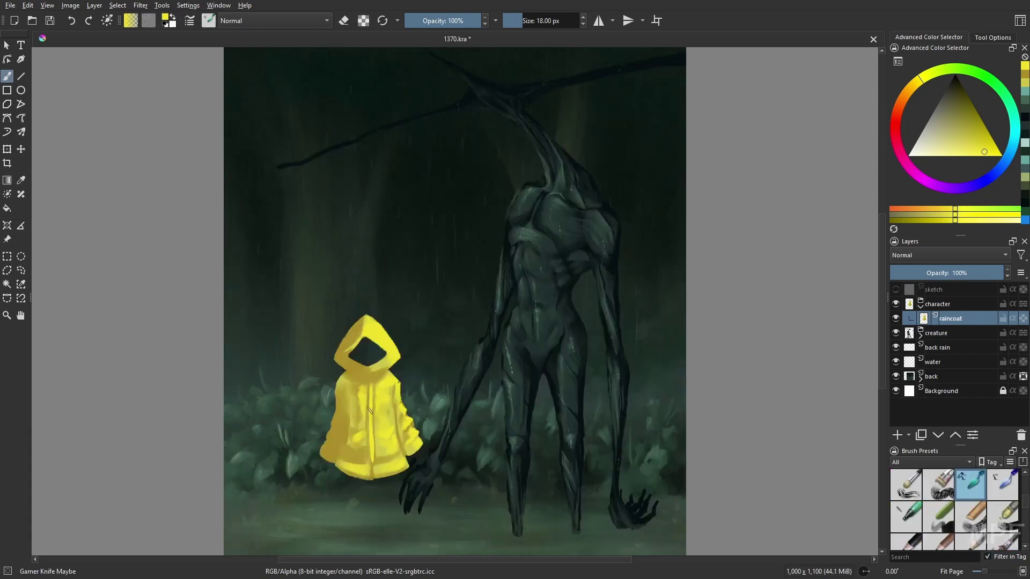
key(m)
right_click(580, 369)
key(k)
right_click(555, 362)
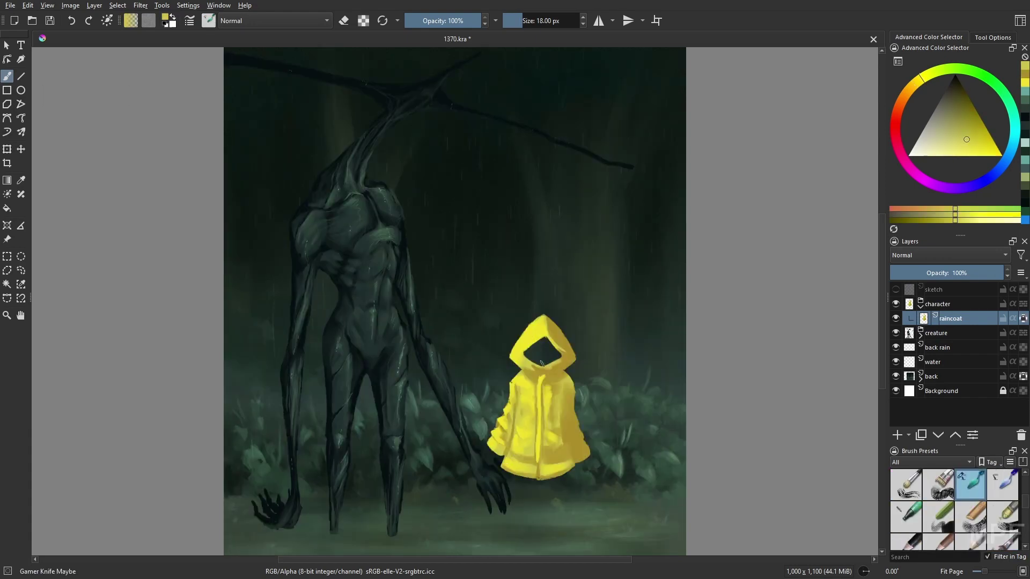
key(k)
Pick an olive yellow-green and shade the raincoat's outer sleeve, side and hem at 18 px
drag(944, 115, 964, 113)
drag(574, 421, 584, 445)
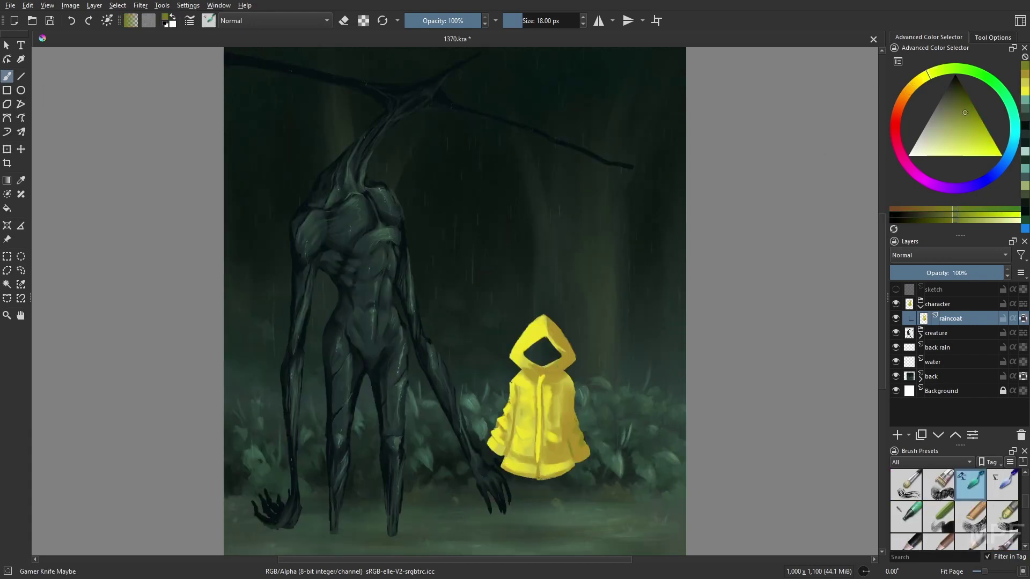
drag(569, 379, 575, 413)
mouse_move(576, 445)
mouse_down()
mouse_move(589, 460)
mouse_move(504, 474)
mouse_up()
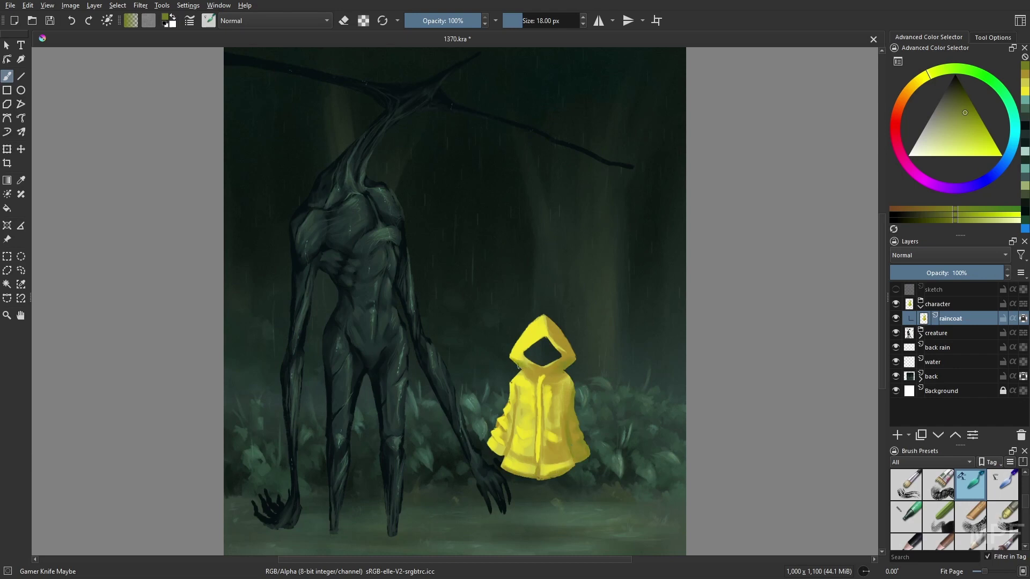
Outline the raincoat's front opening and collar snap with liner at 3 px, using yellows and olive sampled from the coat
mouse_move(507, 430)
mouse_down()
mouse_move(510, 467)
mouse_move(518, 459)
mouse_up()
key(/)
ctrl+click(542, 375)
mouse_move(541, 374)
mouse_down()
mouse_move(556, 374)
mouse_move(542, 476)
mouse_up()
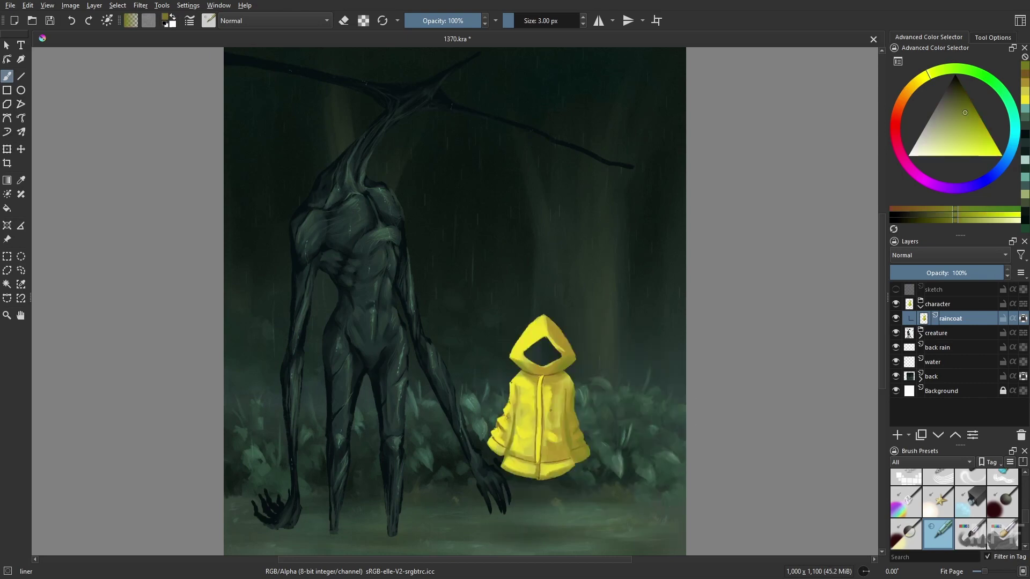
ctrl+click(550, 410)
ctrl+click(543, 370)
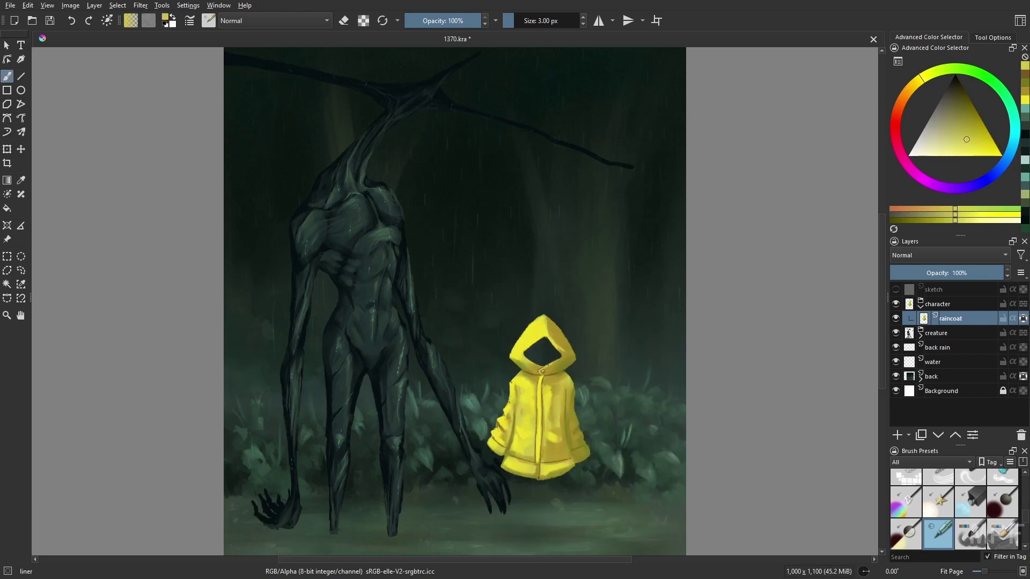
Refine the raincoat's body folds and hood opening with paint hopefully at 7 to 8 px, using yellows sampled from the coat
ctrl+click(563, 387)
ctrl+click(519, 398)
key(slash)
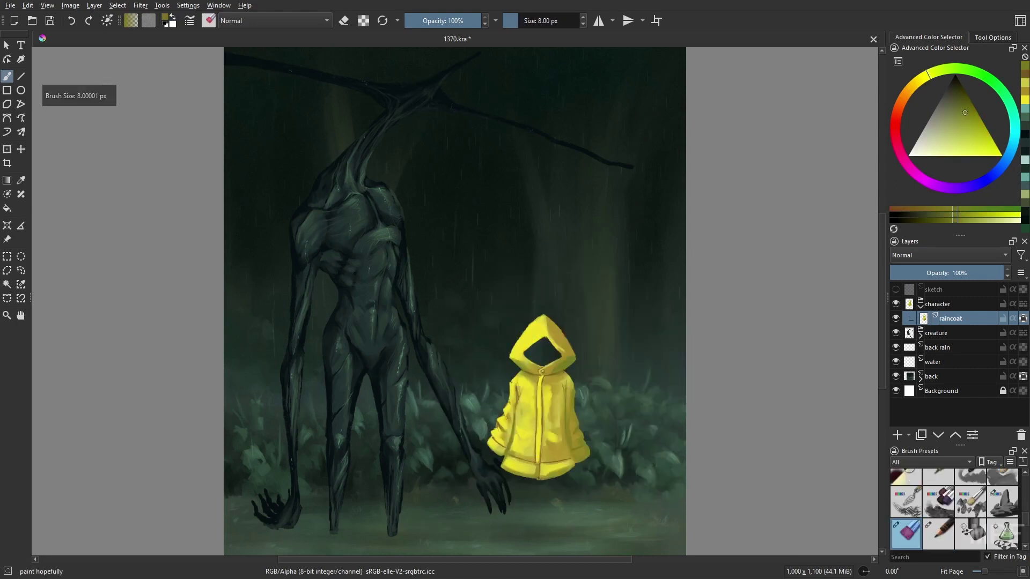
ctrl+click(546, 392)
key(bracketleft)
ctrl+click(524, 397)
mouse_move(529, 343)
mouse_down()
mouse_move(539, 319)
mouse_move(514, 357)
mouse_up()
Reposition the raincoat slightly lower with the Transform tool in the mirrored view, using the visible sketch as a guide
key(m)
right_click(472, 361)
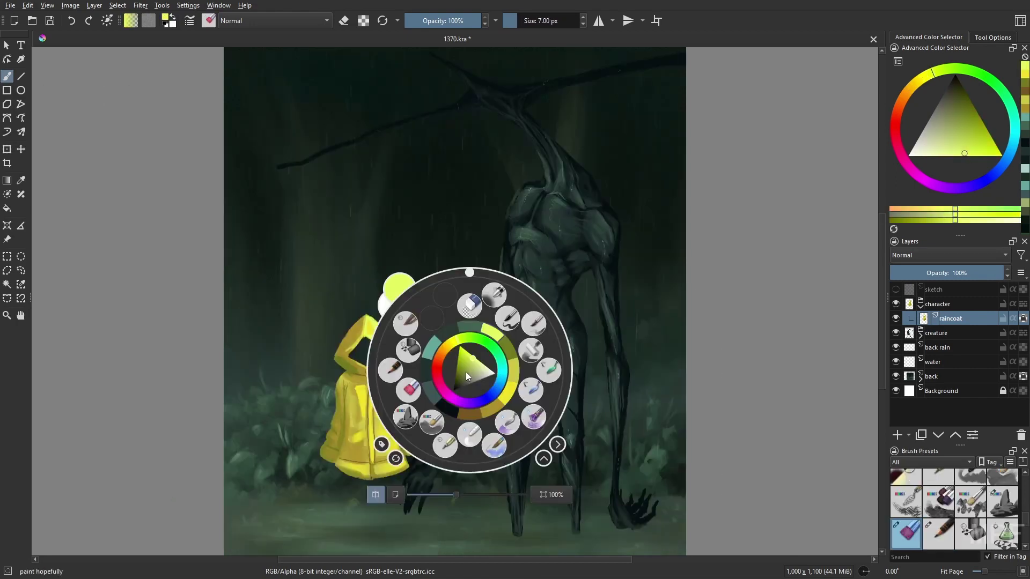
right_click(471, 361)
key(ctrl+t)
drag(534, 428, 535, 415)
key(b)
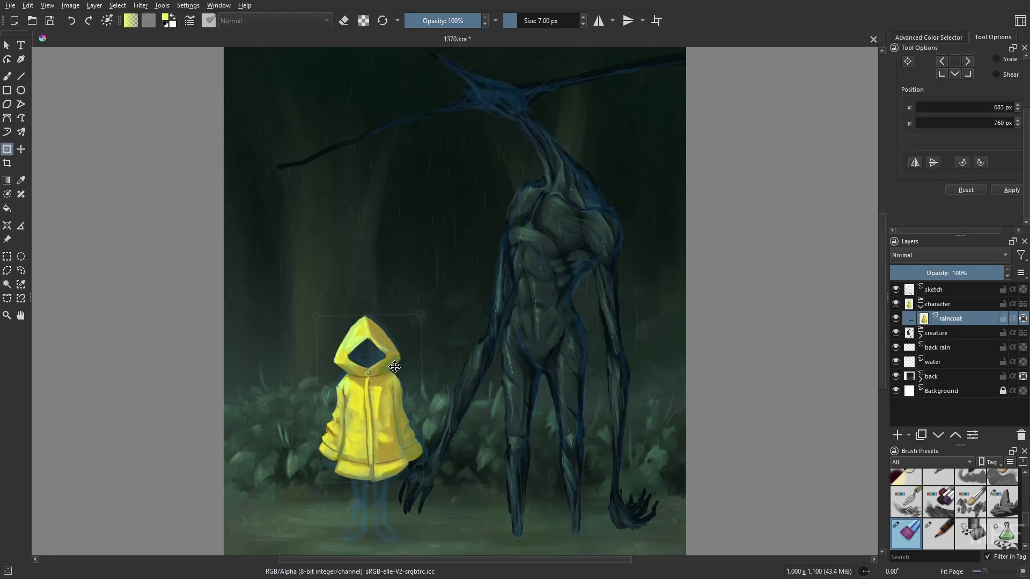
Repaint the raincoat's sleeve ends fuller with RGBA 06 Rock at 24 px and trim their edges in eraser mode at 15 px
key(e)
right_click(357, 411)
click(398, 439)
key(e)
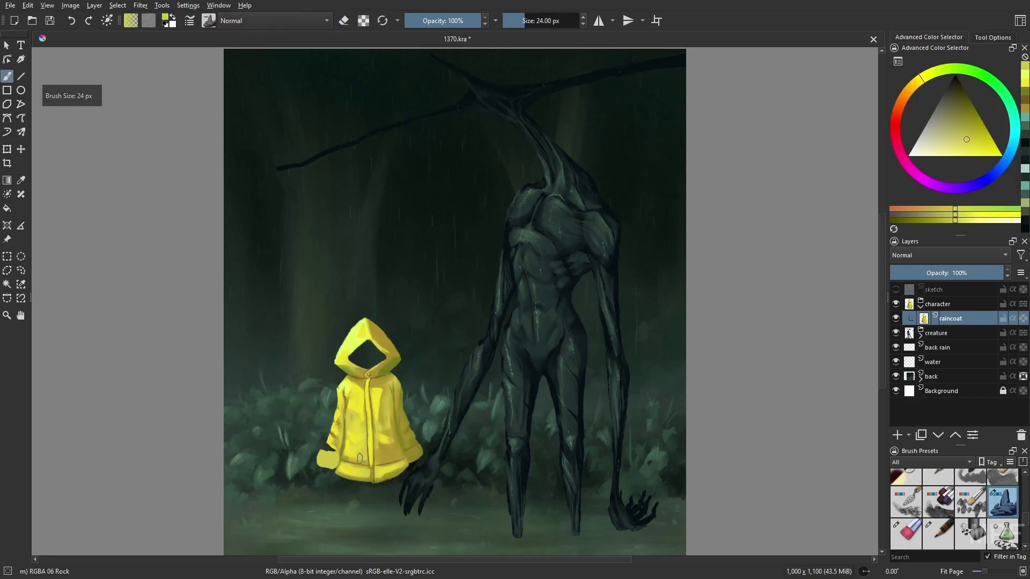
drag(325, 427, 333, 456)
drag(413, 424, 409, 459)
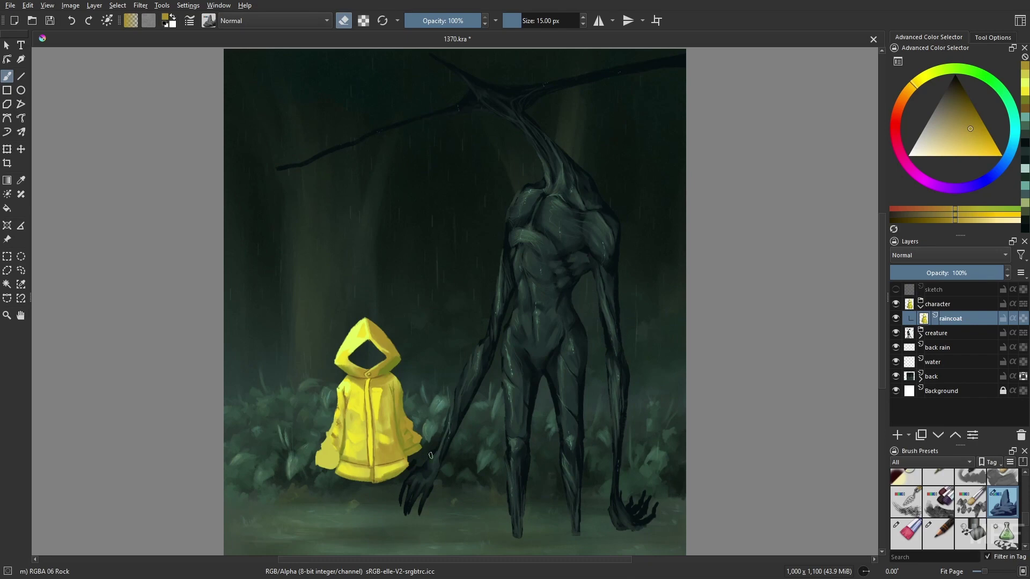
key(e)
Shade the reshaped sleeves and side folds of the raincoat in olive with Gamer Knife Maybe at 11 px
right_click(367, 467)
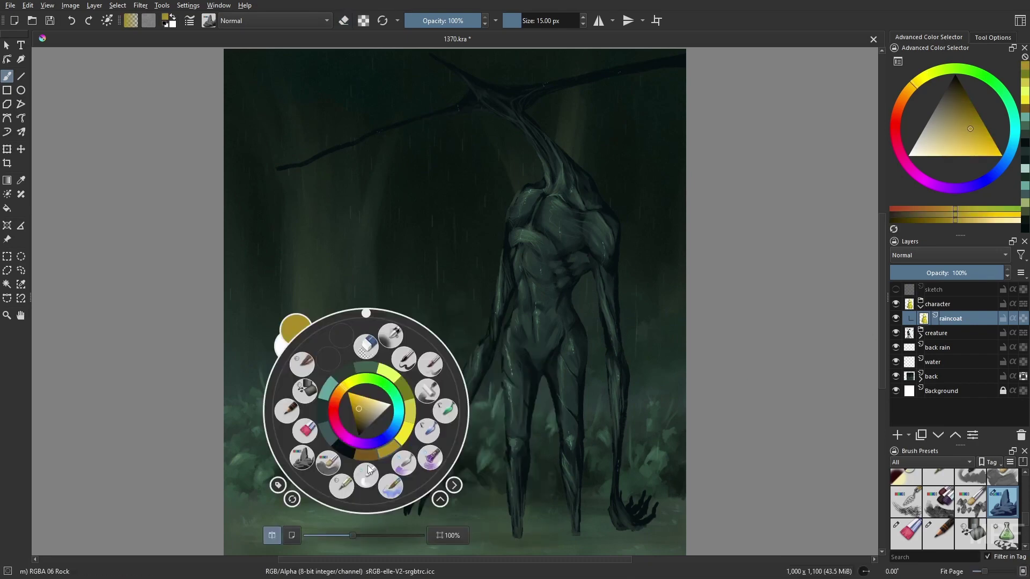
click(368, 470)
right_click(432, 411)
click(423, 408)
right_click(473, 409)
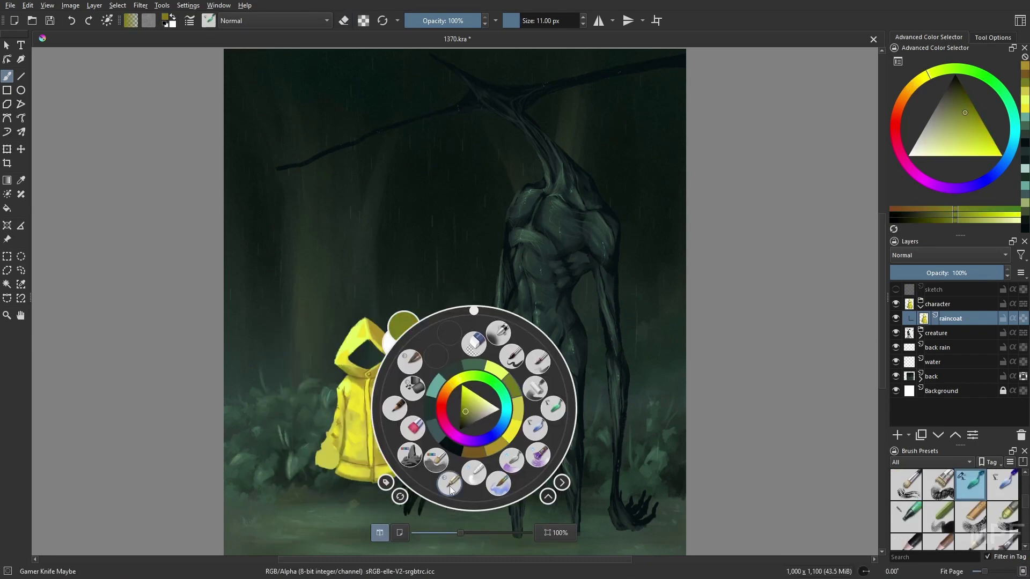
Refine the raincoat's sleeve and body folds with paint hopefully at 7 px, adding light yellow-green touches
click(451, 488)
right_click(414, 411)
click(413, 410)
right_click(439, 411)
click(438, 411)
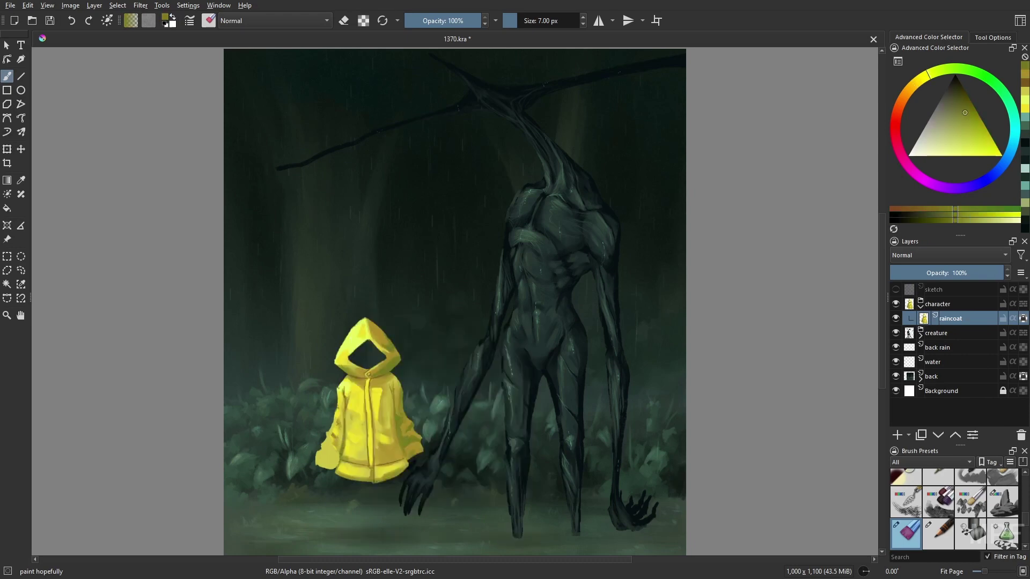
right_click(436, 389)
click(436, 388)
key(m)
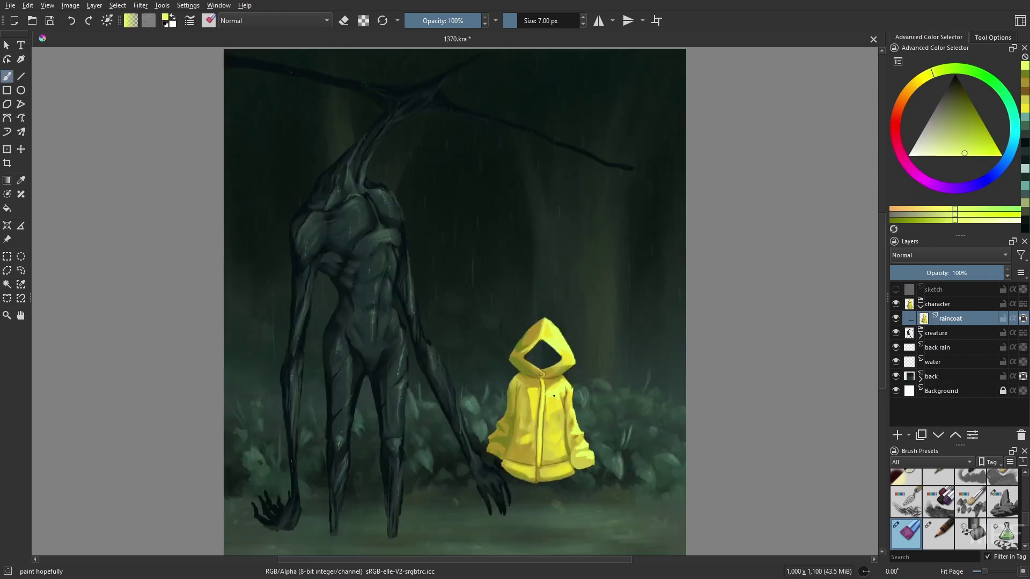
Sharpen the lights on the raincoat's folds and outer cuff with liner at 3 px and paint hopefully at 7 px
key(slash)
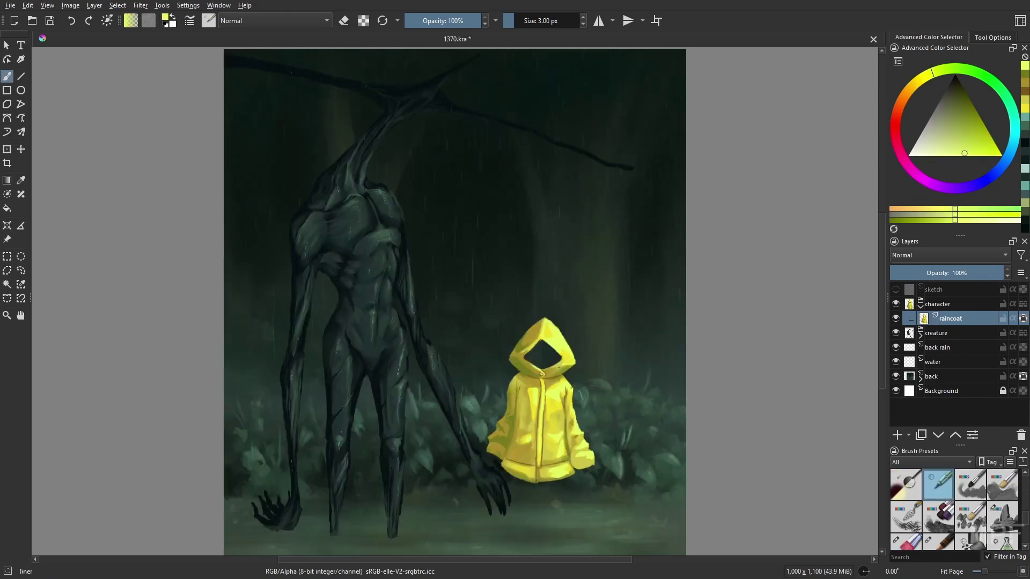
right_click(551, 404)
click(551, 405)
drag(569, 421, 571, 430)
key(slash)
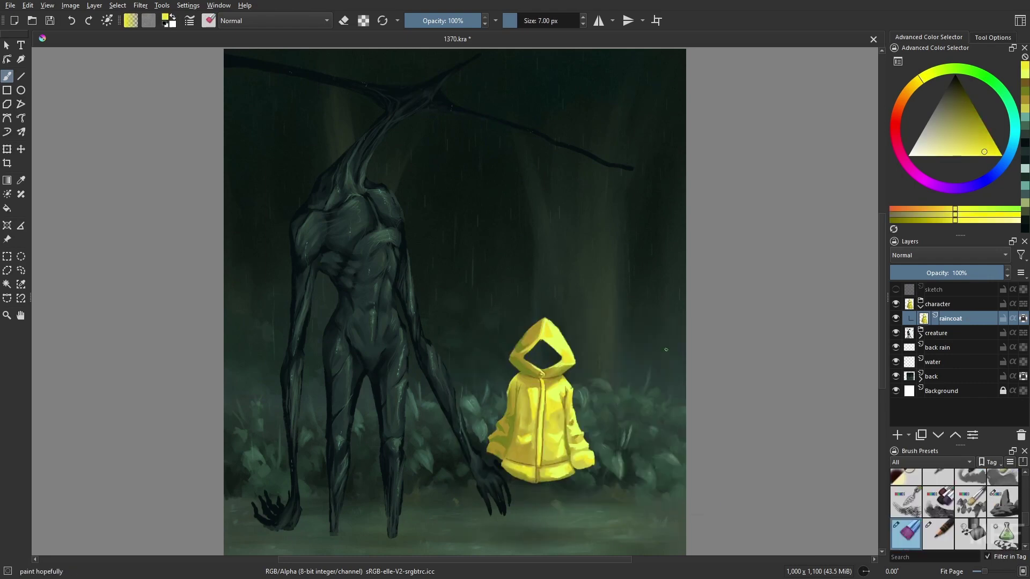
Draw two flap pockets on the raincoat's front with liner at 3 px, shading around them with Gamer Knife Maybe at 11 px
key(slash)
key(m)
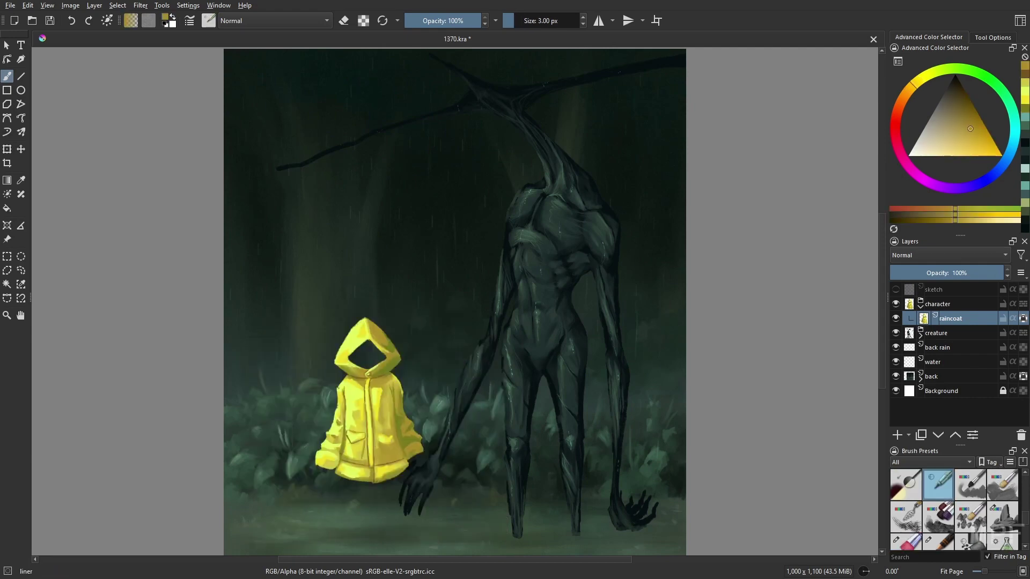
right_click(407, 412)
click(485, 411)
right_click(422, 411)
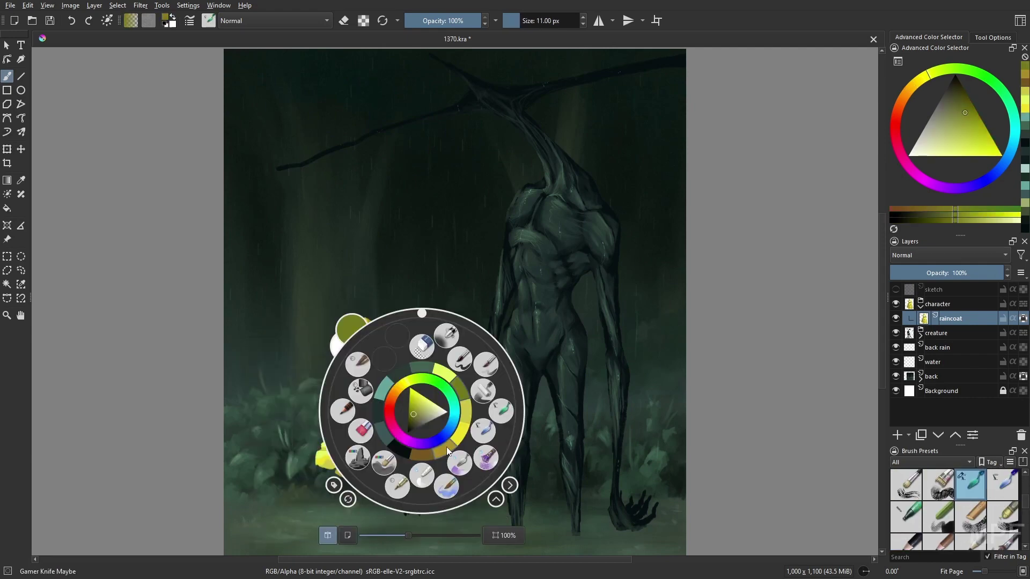
key(1)
ctrl+click(384, 393)
key(slash)
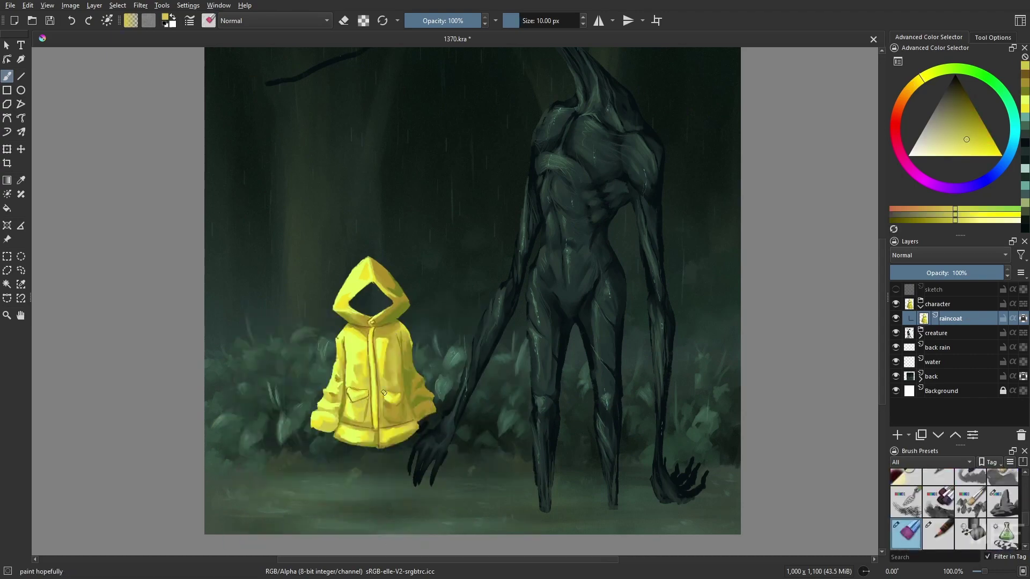
Define the raincoat's pocket and cuff edges with brown liner strokes at 3 px and bright yellow touches at 6 px
right_click(384, 393)
click(427, 427)
key(slash)
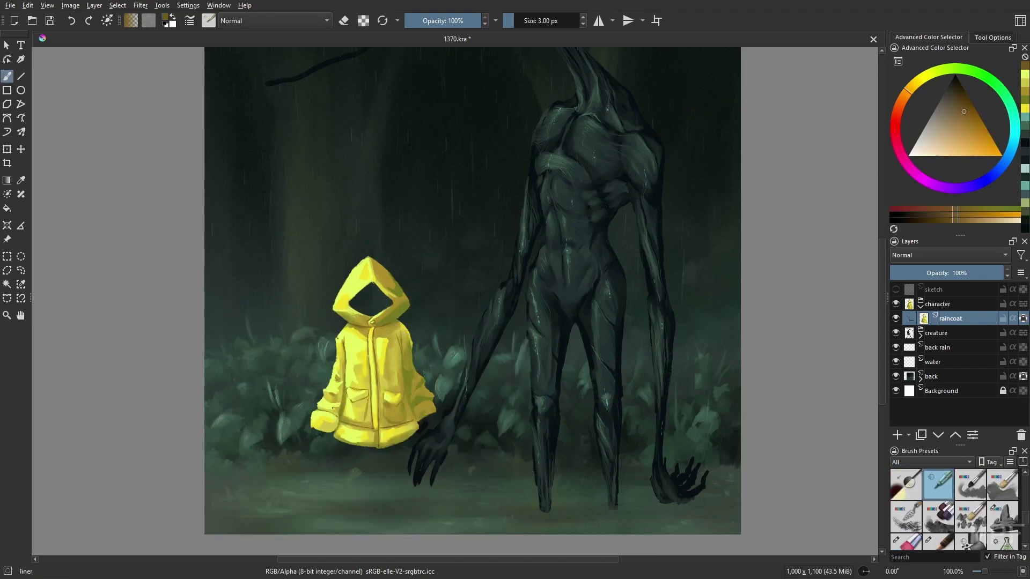
key(slash)
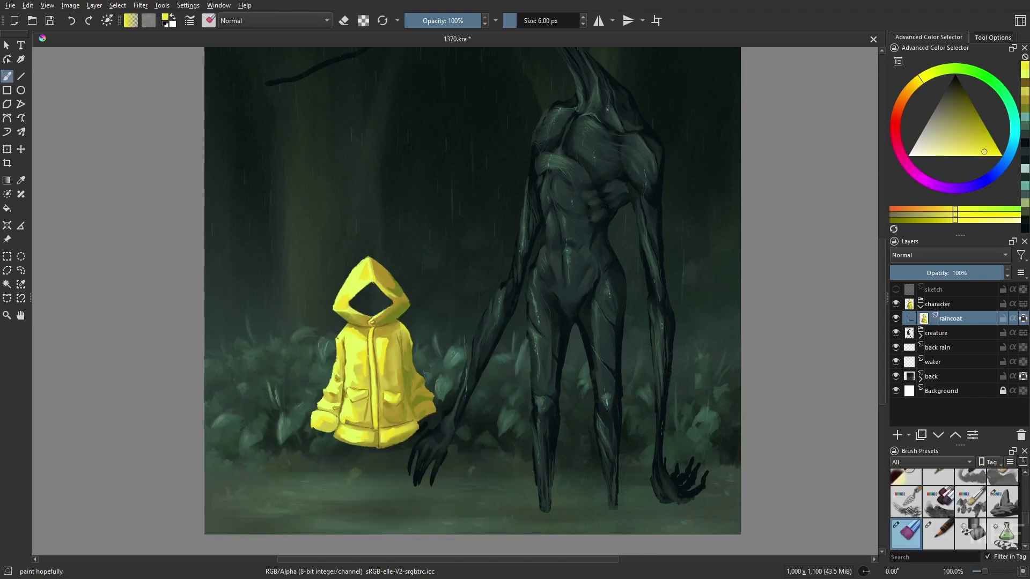
ctrl+click(374, 327)
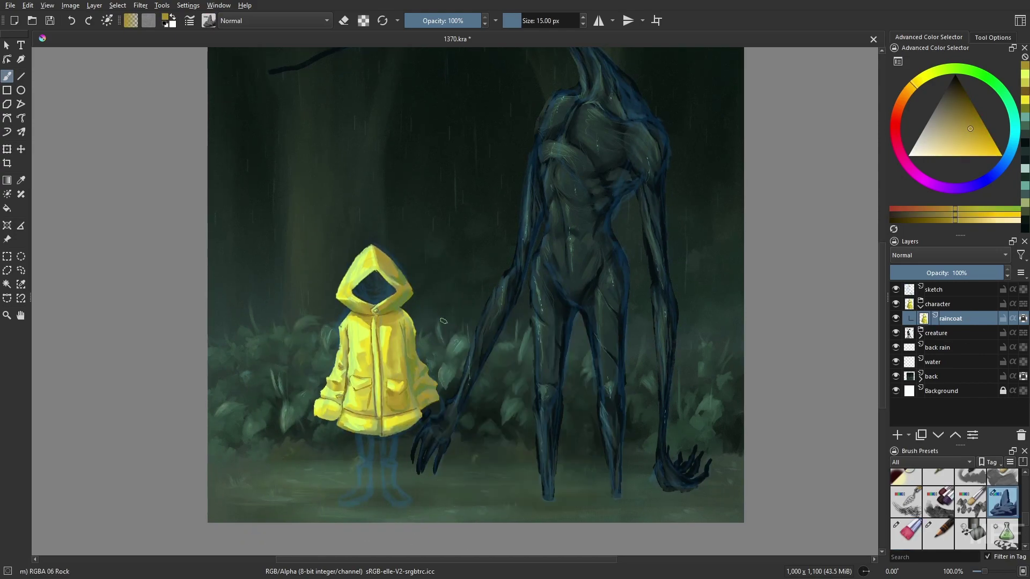
Block in the child's two rain boots in ochre over the sketch with RGBA 06 Rock at 15 px
mouse_move(382, 462)
mouse_down()
mouse_move(361, 464)
mouse_move(372, 488)
mouse_move(356, 496)
mouse_move(404, 475)
mouse_move(407, 507)
mouse_up()
key(m)
drag(515, 469, 513, 491)
mouse_move(499, 496)
mouse_down()
mouse_move(499, 507)
mouse_move(560, 507)
mouse_move(500, 507)
mouse_up()
right_click(589, 459)
click(589, 458)
mouse_move(515, 461)
mouse_down()
mouse_move(518, 485)
mouse_move(541, 493)
mouse_up()
Shade the boots in olive with Gamer Knife Maybe, starting at 16 px
right_click(572, 472)
click(572, 472)
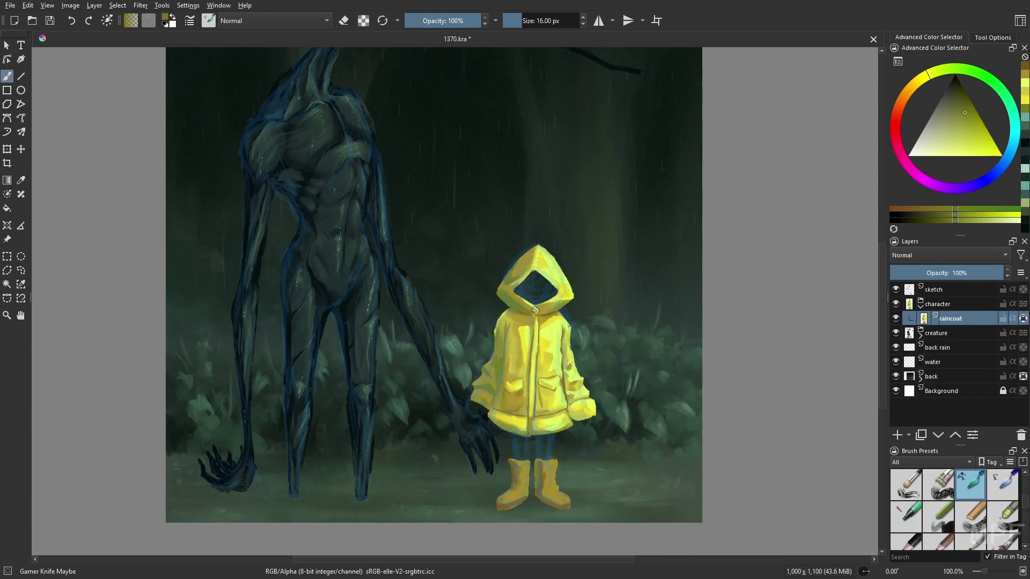
key(bracketleft)
Add brown shadows to the boots with RGBA 06 Rock at 11 px and yellow lights with paint hopefully at 7 px
right_click(593, 413)
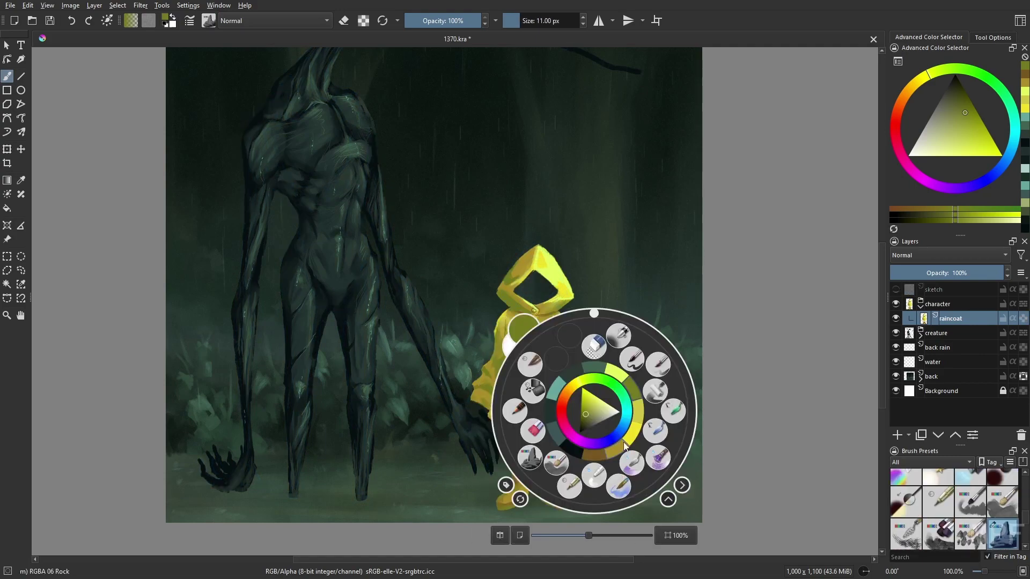
click(532, 472)
right_click(547, 414)
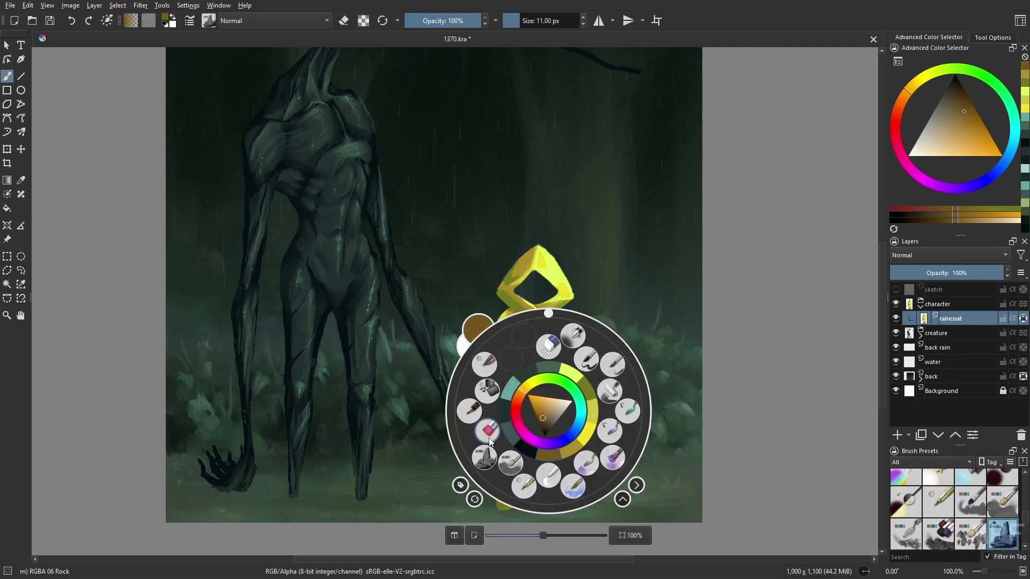
click(542, 463)
drag(547, 480, 558, 493)
right_click(564, 419)
click(554, 467)
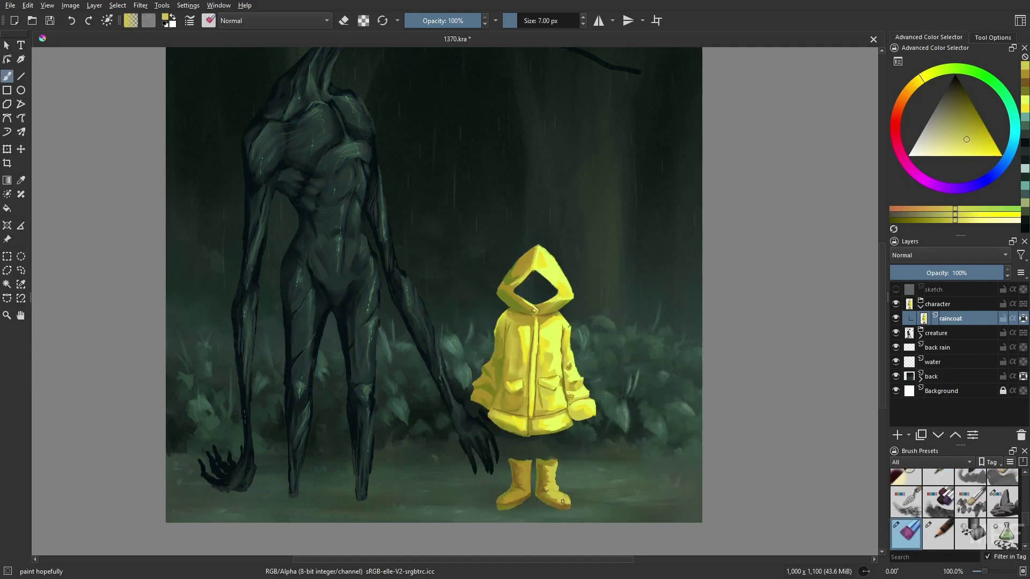
Detail the boots' folds and toes in the mirrored view with sampled yellows, using paint hopefully at 4 px
key(m)
key(bracketleft)
key(bracketleft)
key(bracketleft)
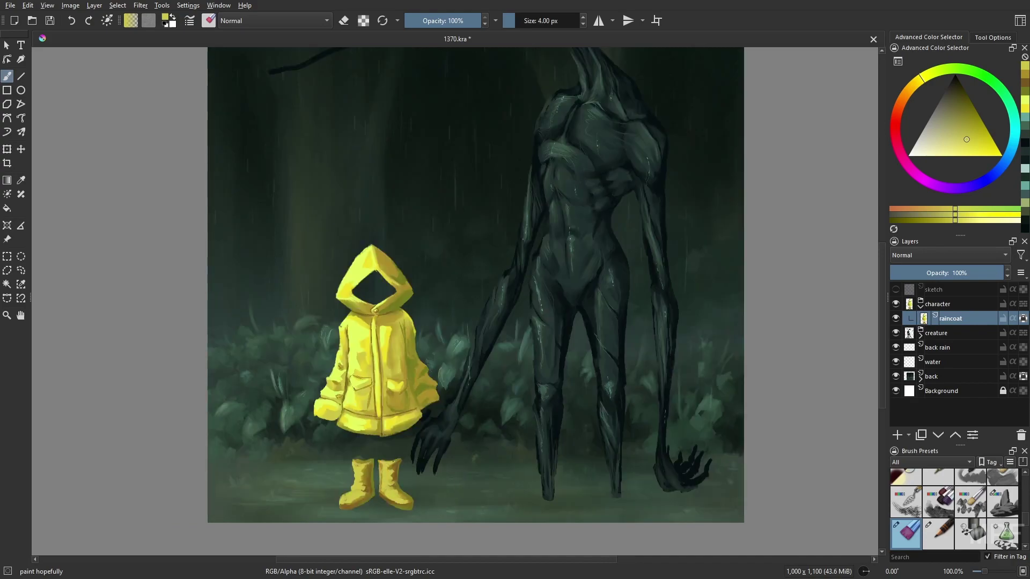
ctrl+click(363, 463)
mouse_move(349, 497)
mouse_down()
mouse_move(405, 454)
mouse_move(387, 493)
mouse_move(349, 502)
mouse_up()
ctrl+click(349, 502)
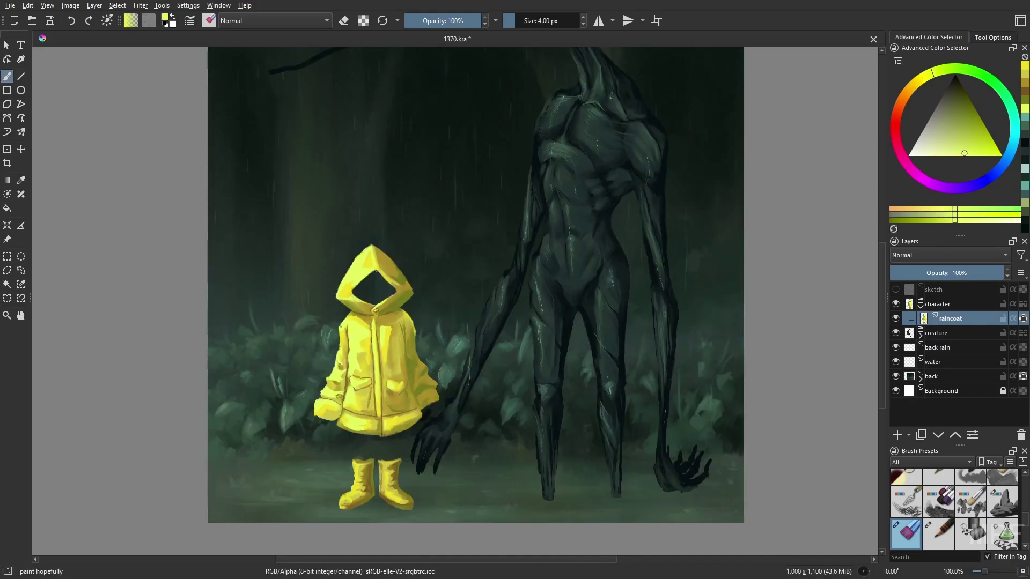
Soften the boots' shading with Blender Basic at 13 px and clean their edges with RGBA 06 Rock in eraser mode at 11 px
key(slash)
mouse_move(364, 467)
mouse_down()
mouse_move(354, 491)
mouse_move(404, 501)
mouse_up()
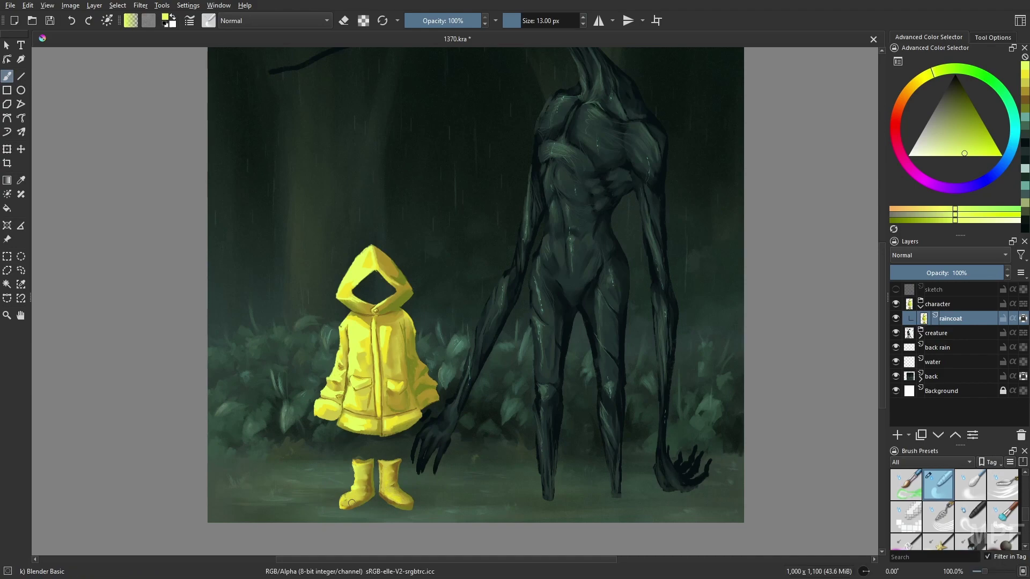
ctrl+click(354, 503)
key(slash)
scroll(384, 501, down, 1)
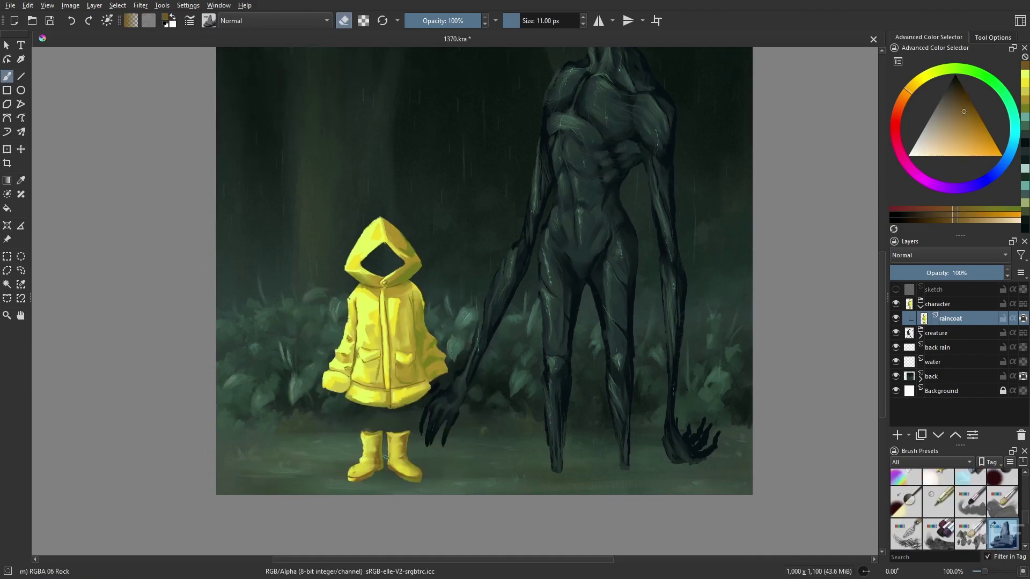
Add crisp yellow-green highlights to the boots and raincoat with Gamer Knife Maybe at 9 px and liner at 3 px
key(slash)
ctrl+click(364, 470)
key(m)
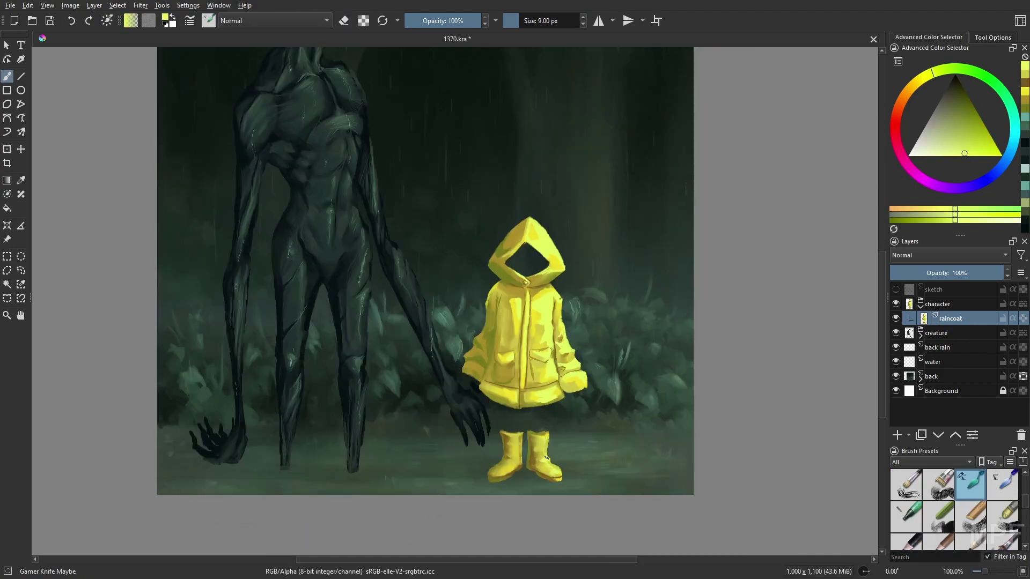
key(slash)
ctrl+click(557, 472)
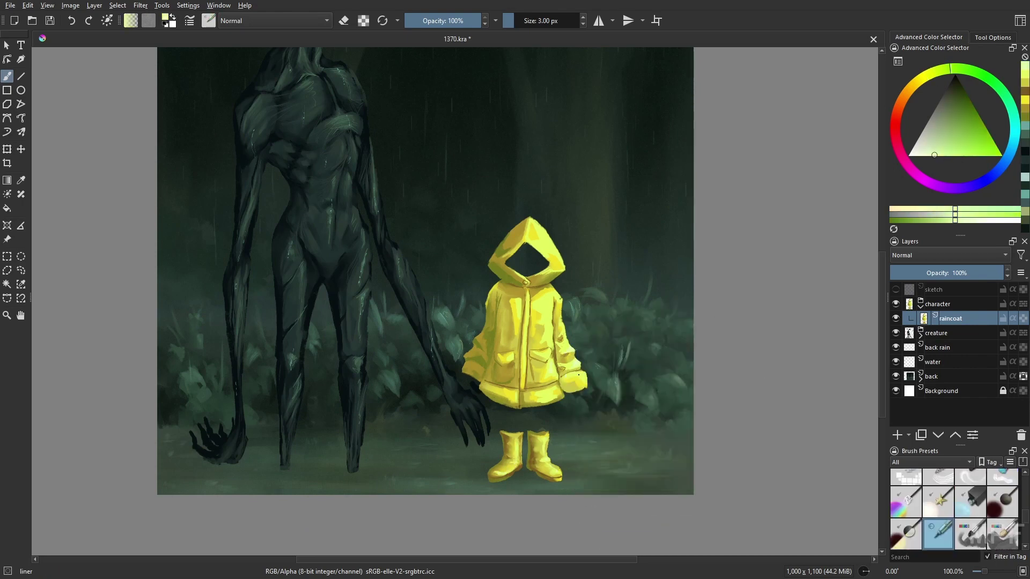
key(m)
key(slash)
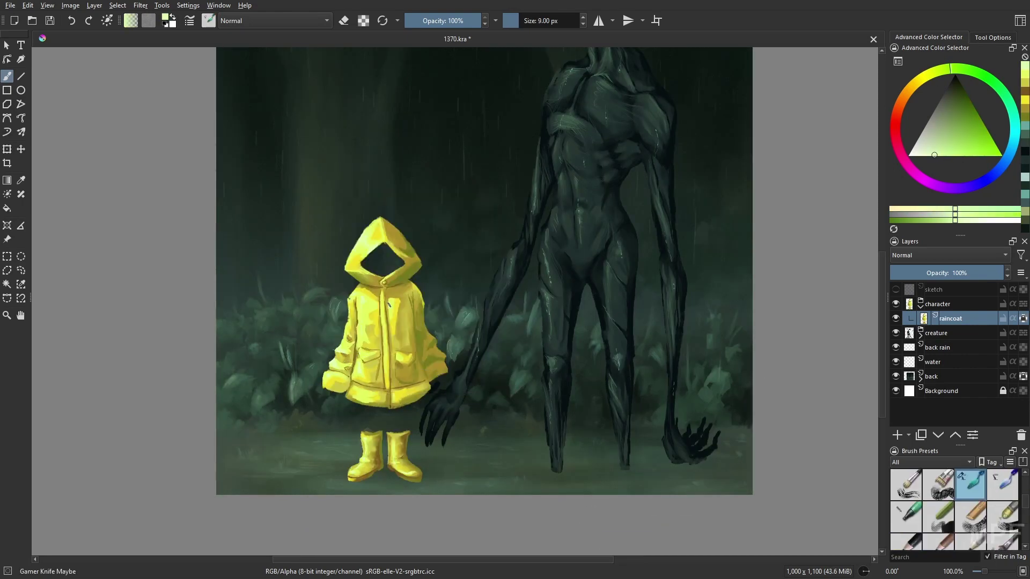
Glaze sampled ochre shadows over the raincoat with WaterC Spread in Multiply mode at 50% opacity
key(2)
key(period)
click(951, 113)
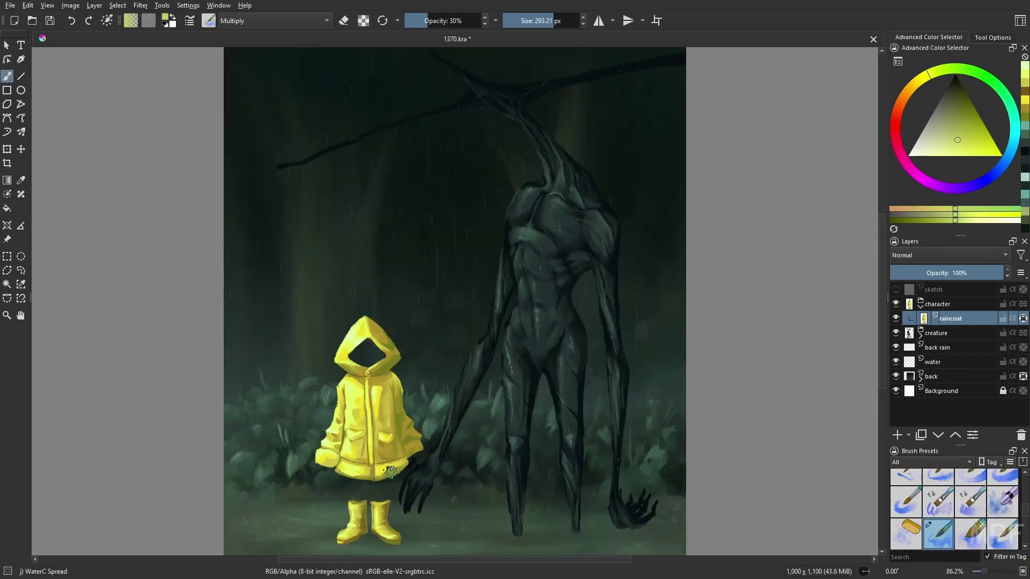
ctrl+click(390, 472)
key(1)
key(o)
key(o)
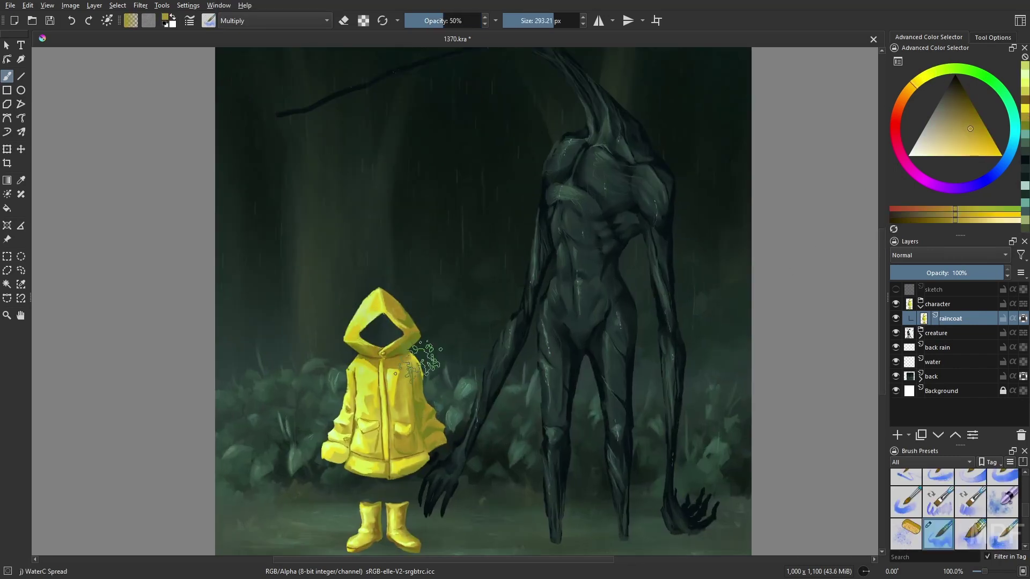
Deepen the Multiply glaze on the raincoat's sleeves, hem and boots at 82% opacity and 210.02 px
key(o)
key(o)
key(o)
key(bracketleft)
key(bracketleft)
scroll(460, 432, down, 1)
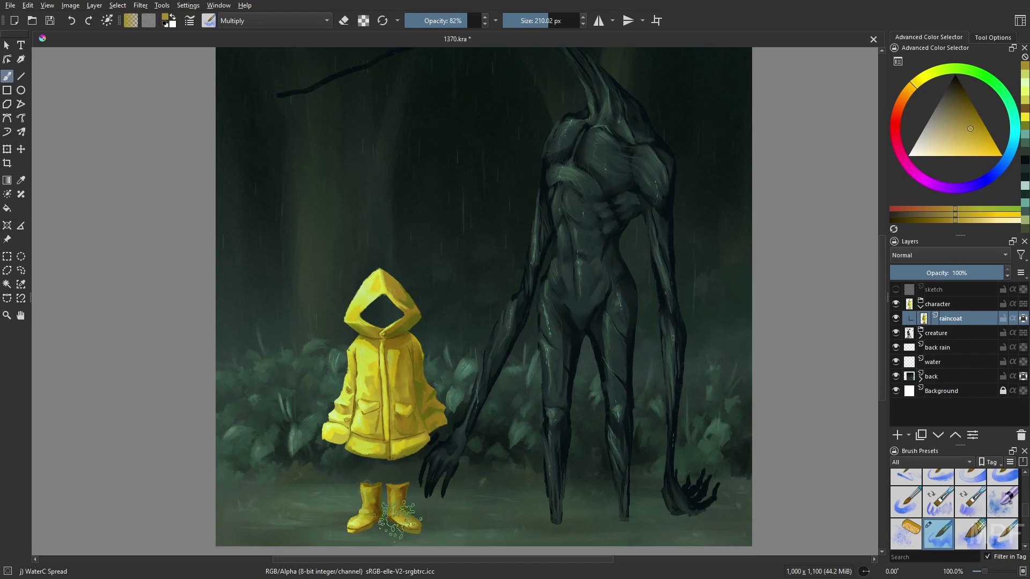
Add a layer named body below the raincoat layer and pick a muted orange skin tone for paint hopefully at 12 px
key(2)
key(Insert)
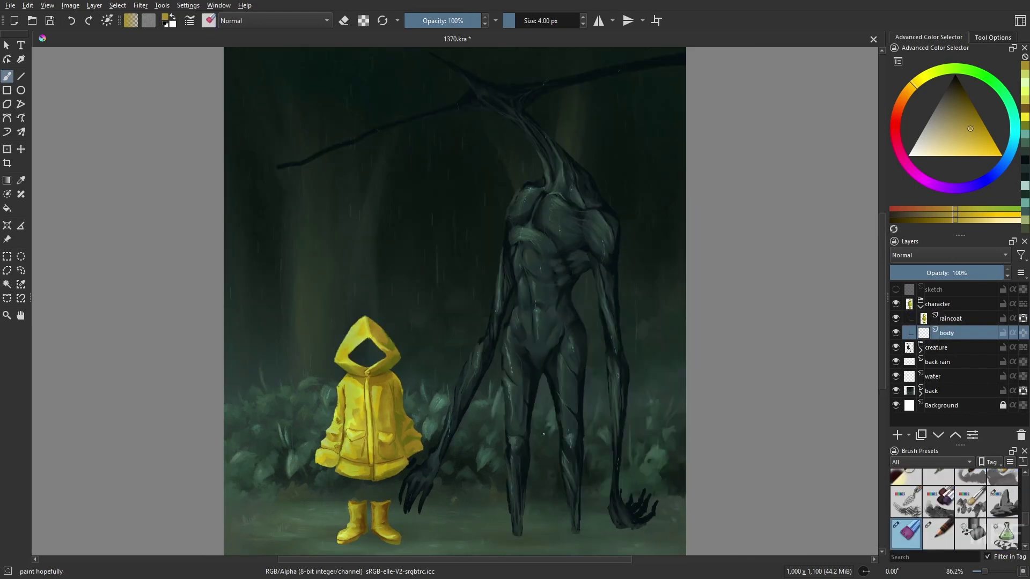
key(bracketright)
key(bracketright)
key(bracketright)
click(902, 98)
click(952, 133)
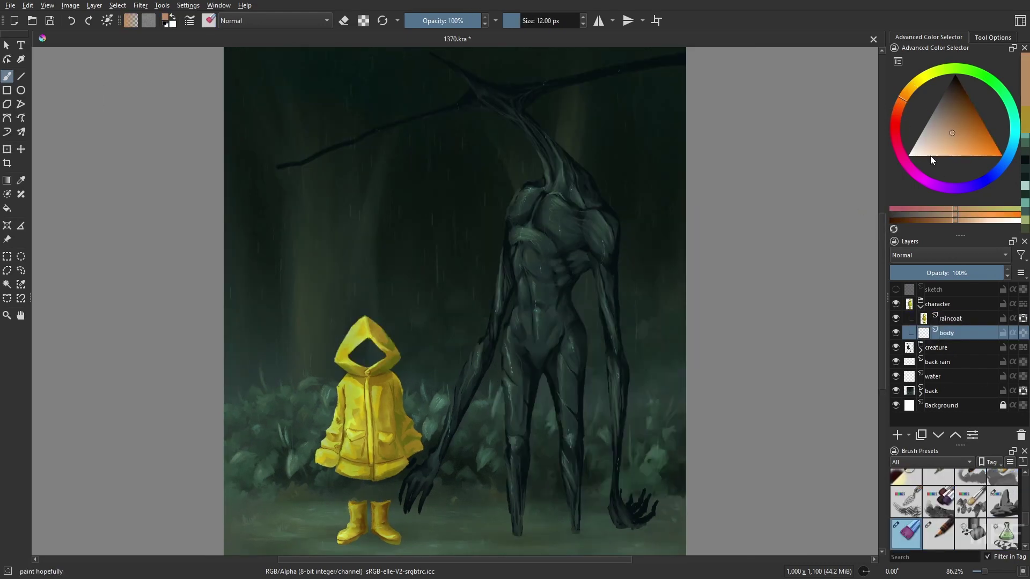
Using the sketch as a guide, paint the child's bare legs at 12 px and held hand at 5 px in the orange skin tone
click(896, 289)
mouse_move(359, 480)
mouse_down()
mouse_move(360, 500)
mouse_move(385, 502)
mouse_up()
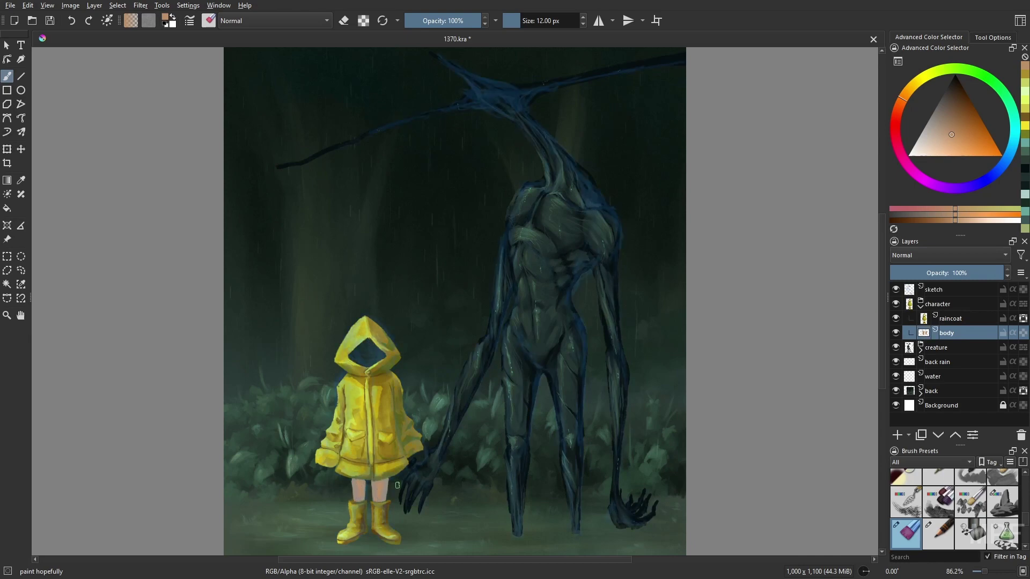
key(bracketleft)
key(bracketleft)
key(bracketleft)
drag(414, 454, 419, 462)
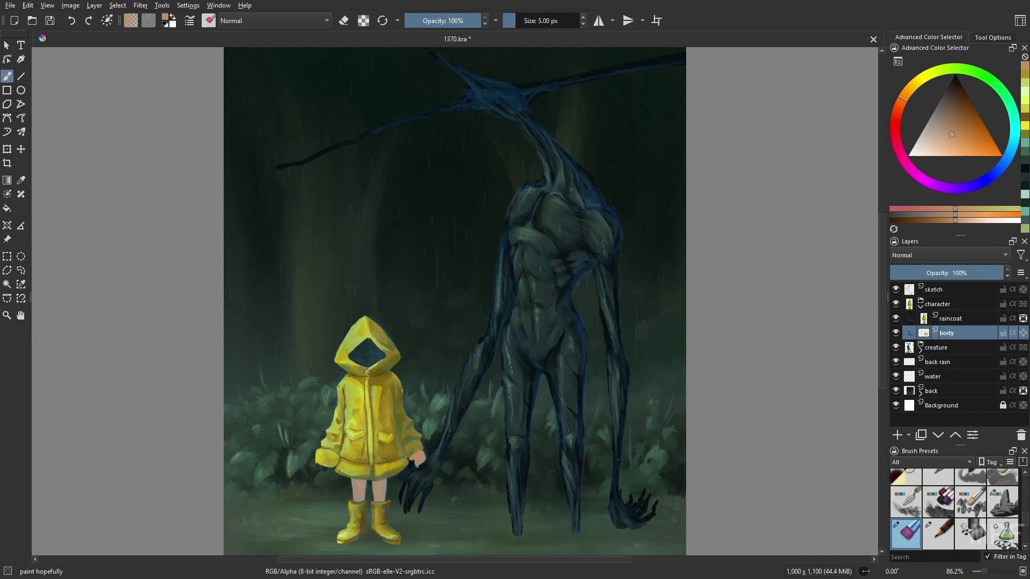
Hide the sketch, mirror the view and rework the free sleeve cuff on the raincoat layer in olive and ochre with liner at 3 px
click(896, 289)
click(960, 319)
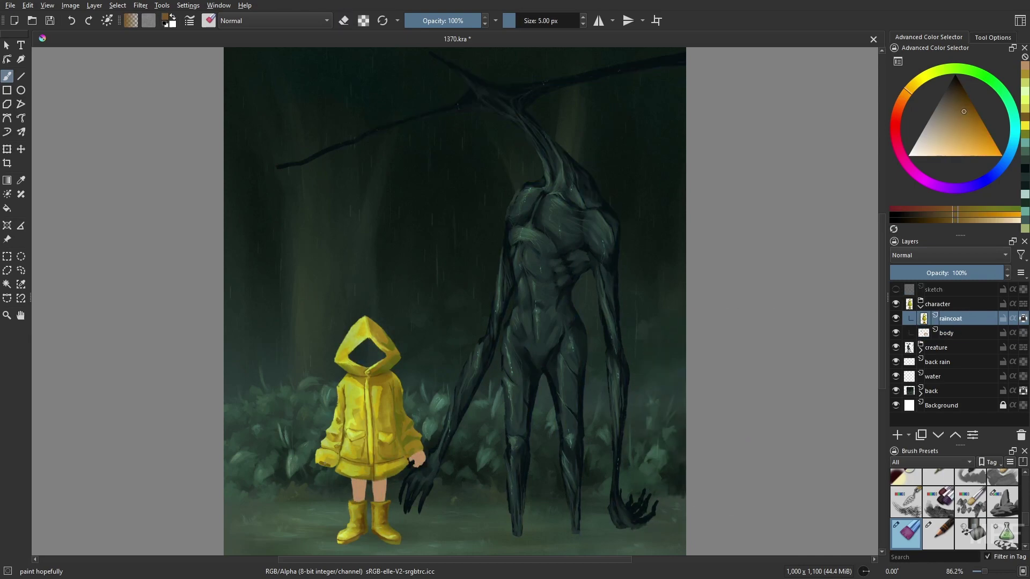
key(m)
key(slash)
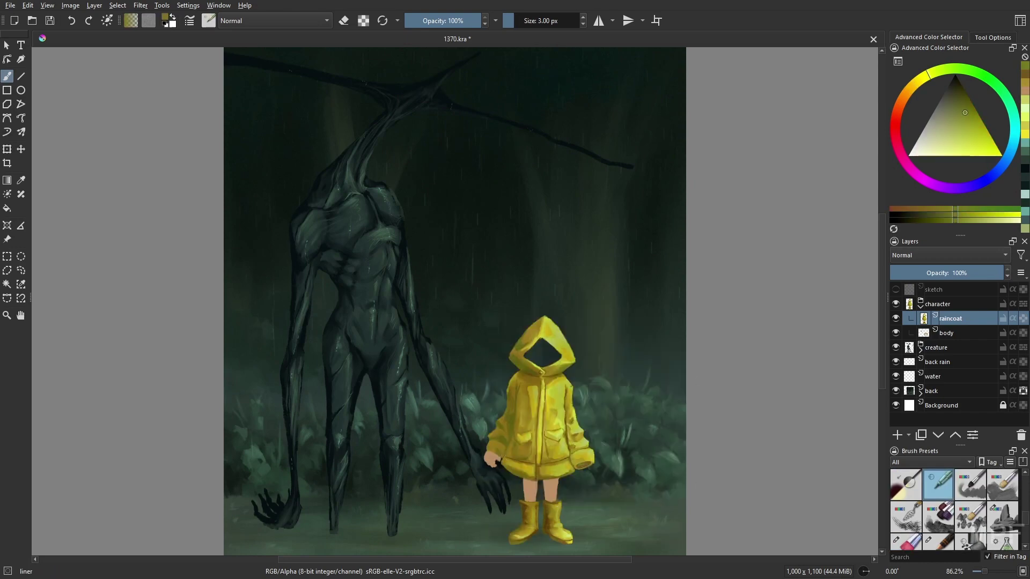
right_click(619, 411)
click(624, 414)
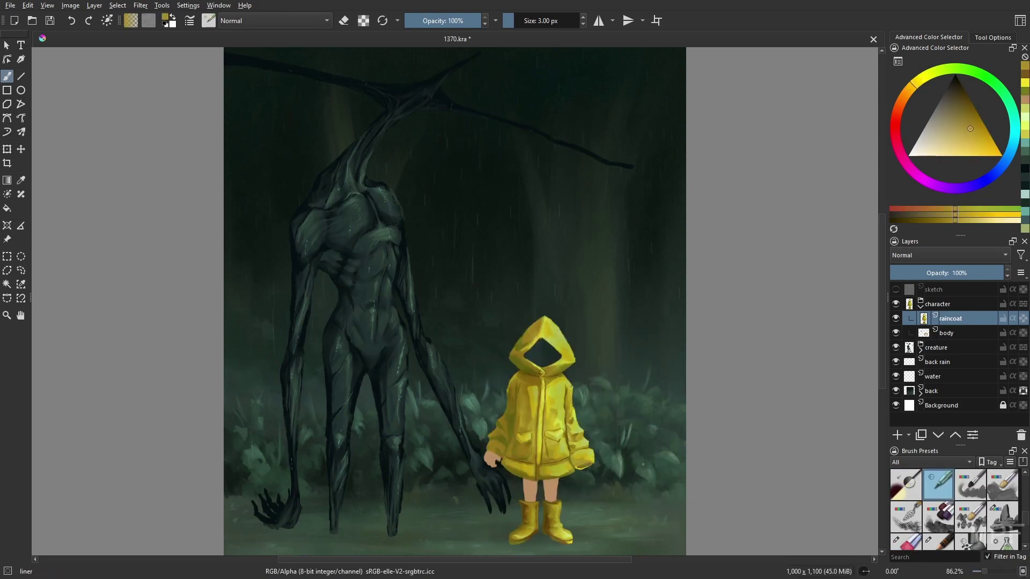
Restore the unmirrored view and touch up the raincoat in ochre and yellow with RGBA 06 Rock at 11 px
key(slash)
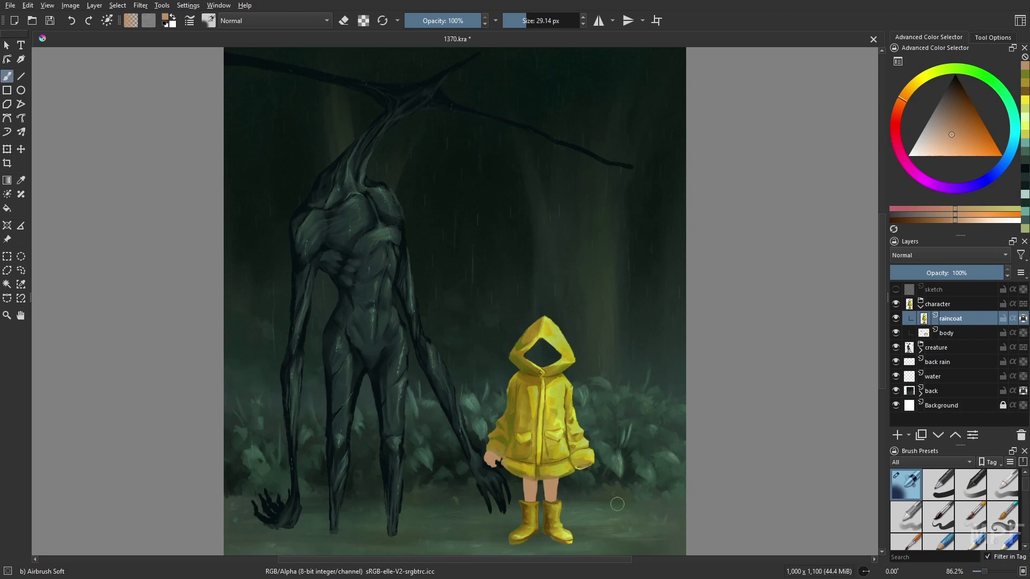
key(m)
right_click(393, 411)
click(344, 365)
key(e)
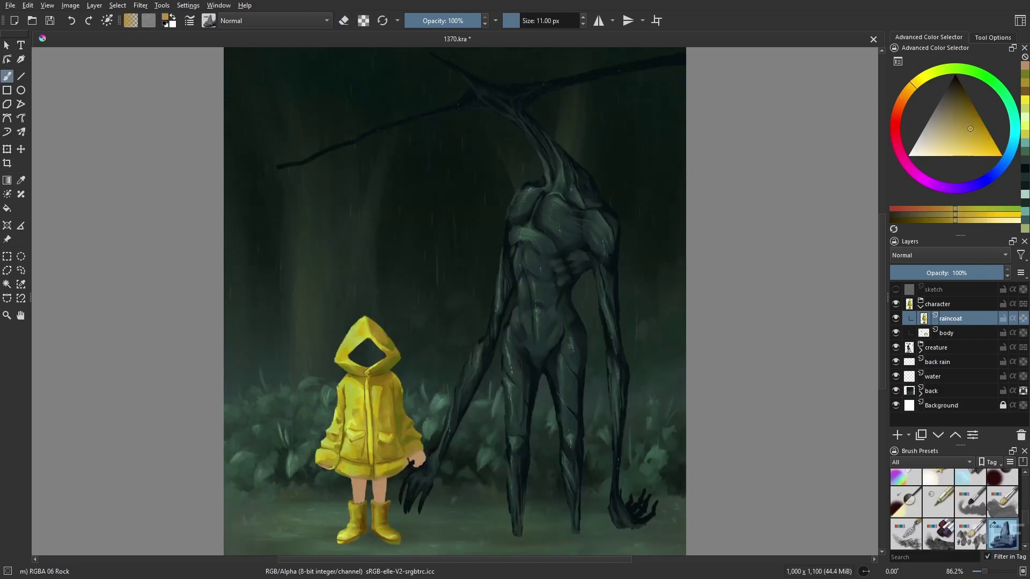
On the body layer, fill the child's face inside the hood with the skin tone using paint hopefully at 22 px and 8 px
key(Page_Down)
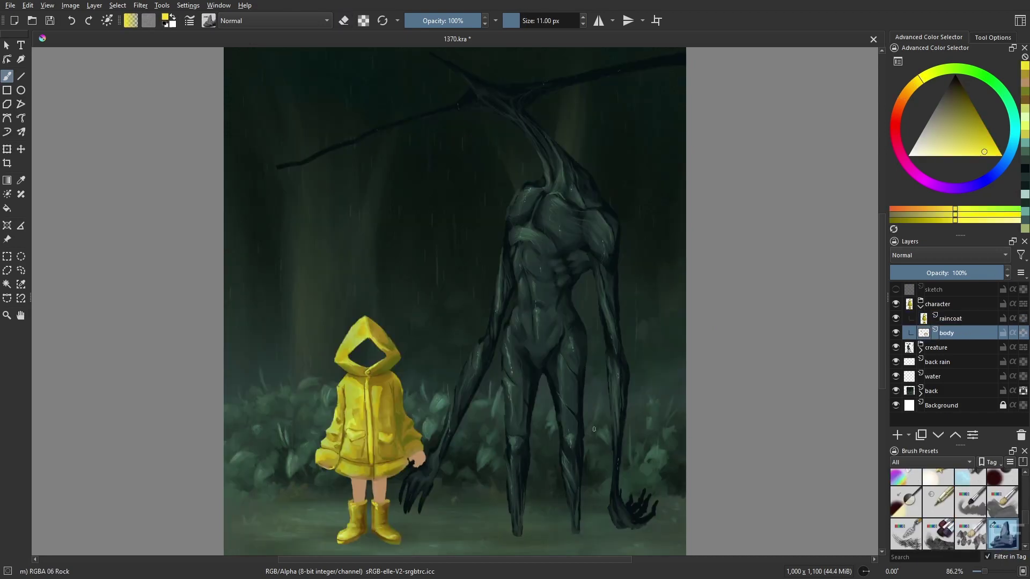
right_click(531, 411)
click(486, 370)
drag(357, 343, 362, 348)
key(bracketleft)
key(bracketleft)
key(bracketleft)
key(bracketleft)
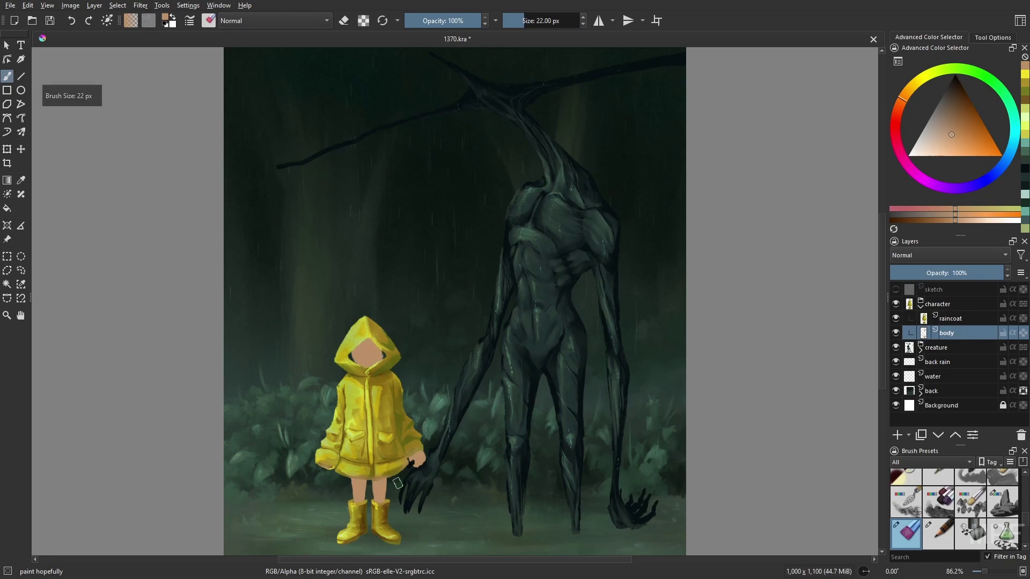
key(Page_Up)
key(Page_Down)
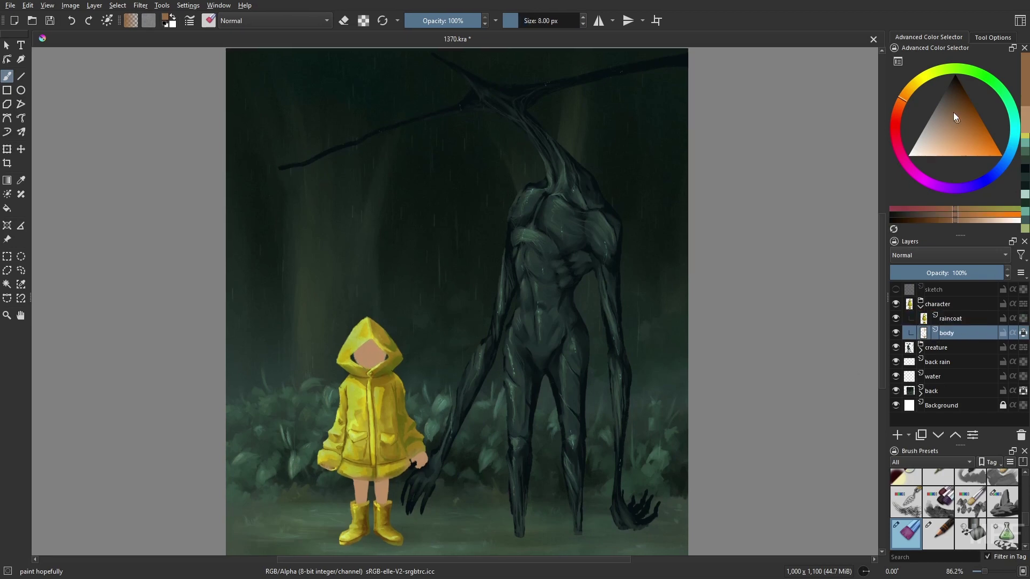
Shade the upper face, hand and legs in reddish brown at 17.33 px, blending with skin tone using Gamer Knife Maybe at 13 px
click(963, 118)
key(bracketright)
key(bracketright)
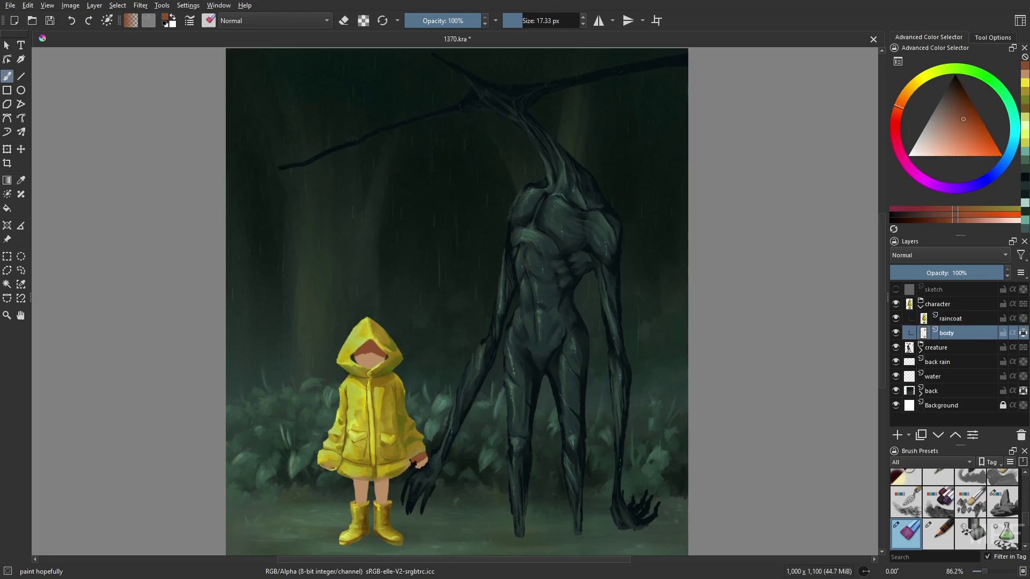
right_click(441, 411)
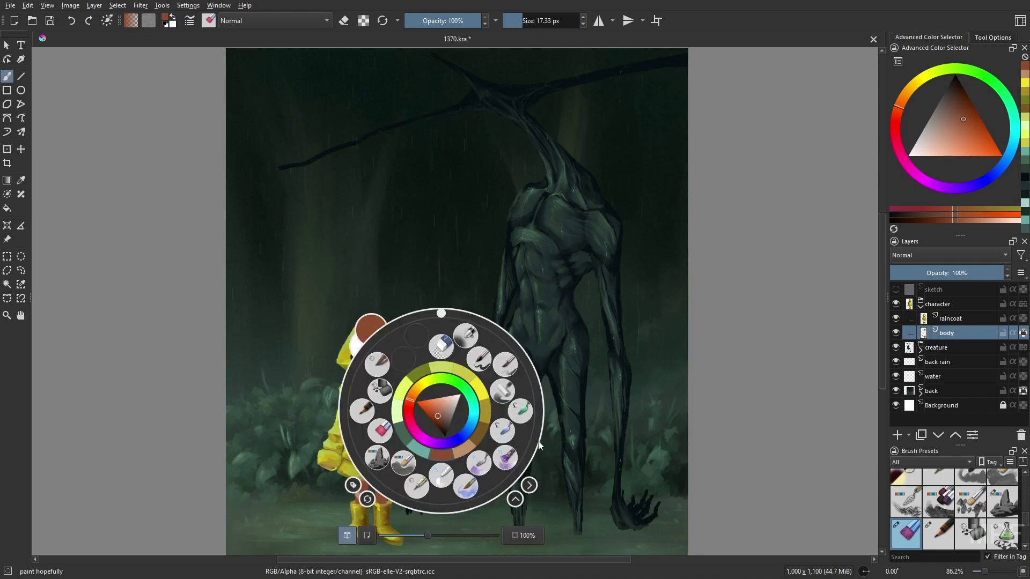
click(379, 472)
key(m)
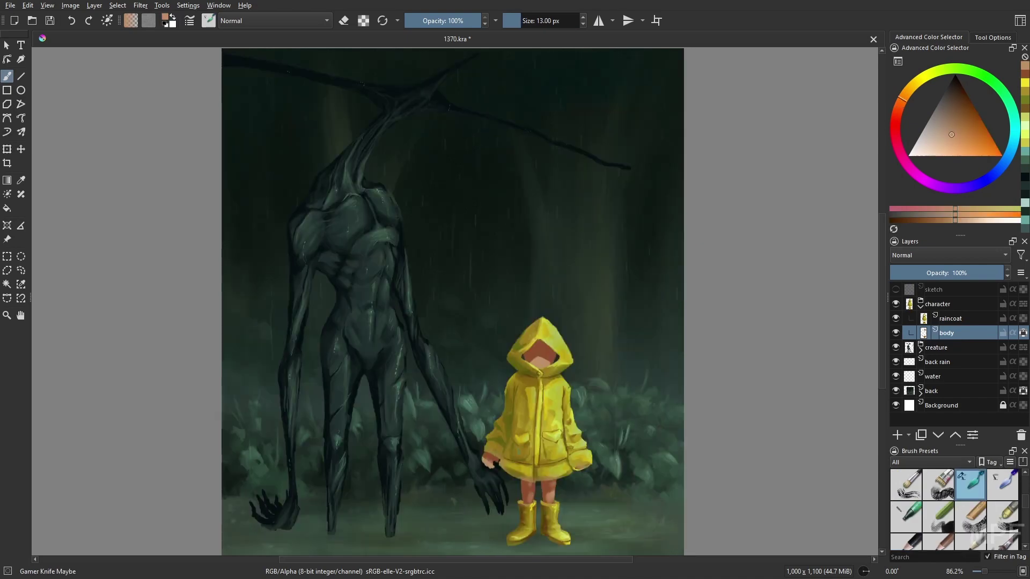
Add a layer named hair above the body layer and paint dark red hair inside the hood with paint hopefully at 5 px
key(x)
key(ctrl+z)
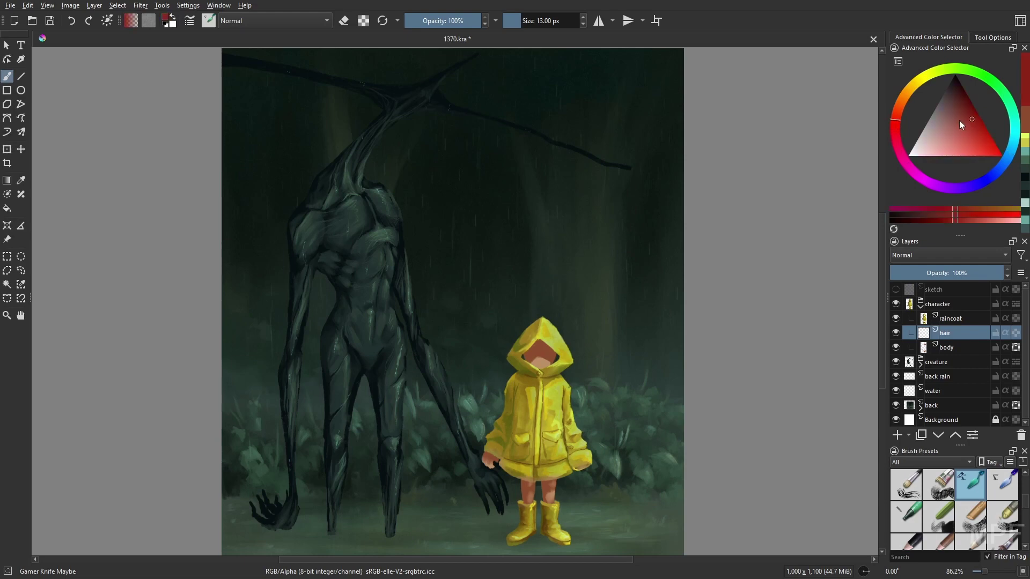
right_click(690, 304)
click(740, 368)
key(bracketleft)
key(bracketleft)
key(bracketleft)
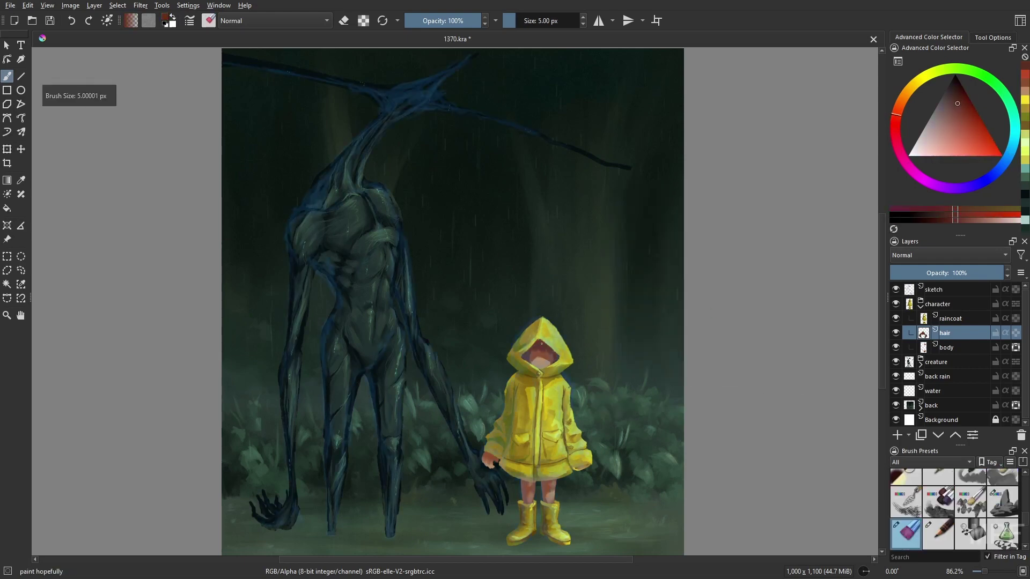
drag(529, 356, 550, 353)
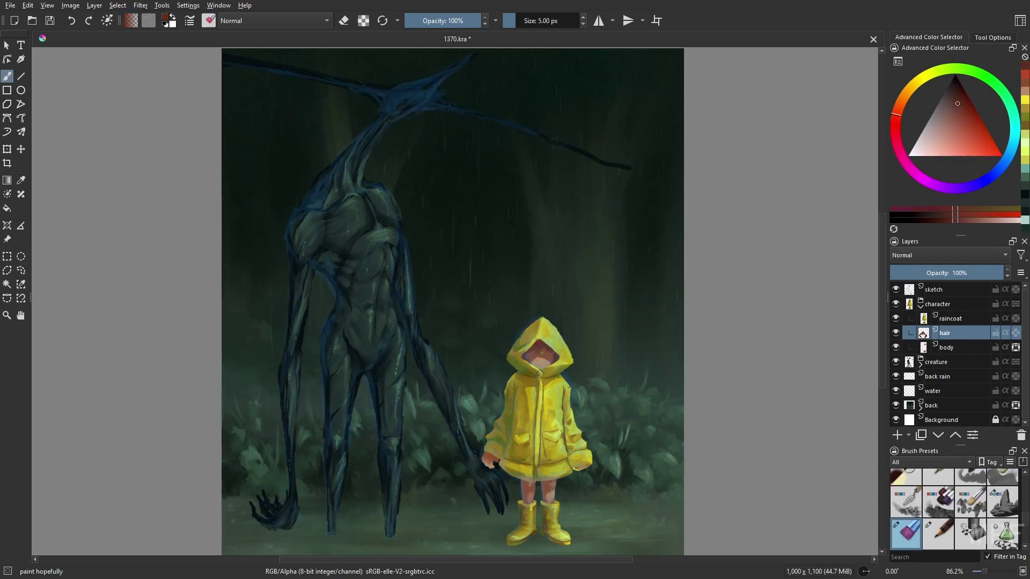
Draw the facial features in reddish brown on the body layer with liner at 3 px and soften the skin with Airbrush Soft at 29.14 px
right_click(683, 394)
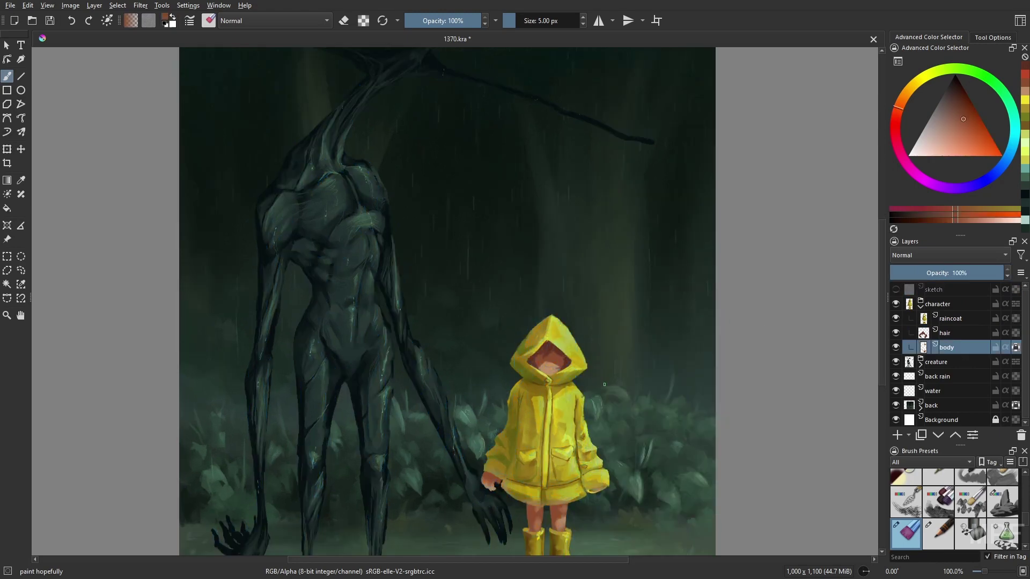
right_click(582, 411)
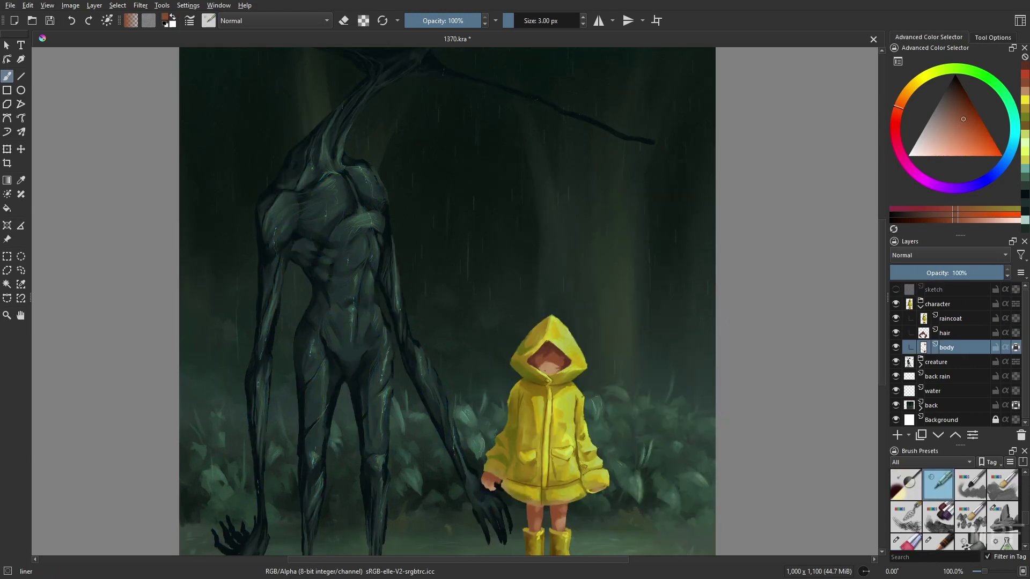
right_click(556, 405)
click(525, 483)
ctrl+click(526, 511)
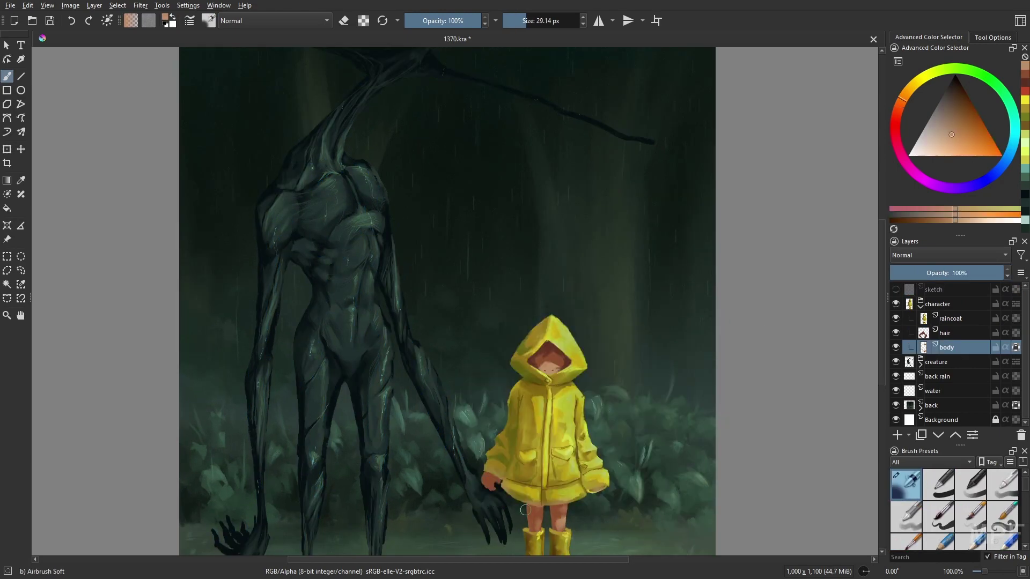
right_click(649, 411)
click(582, 375)
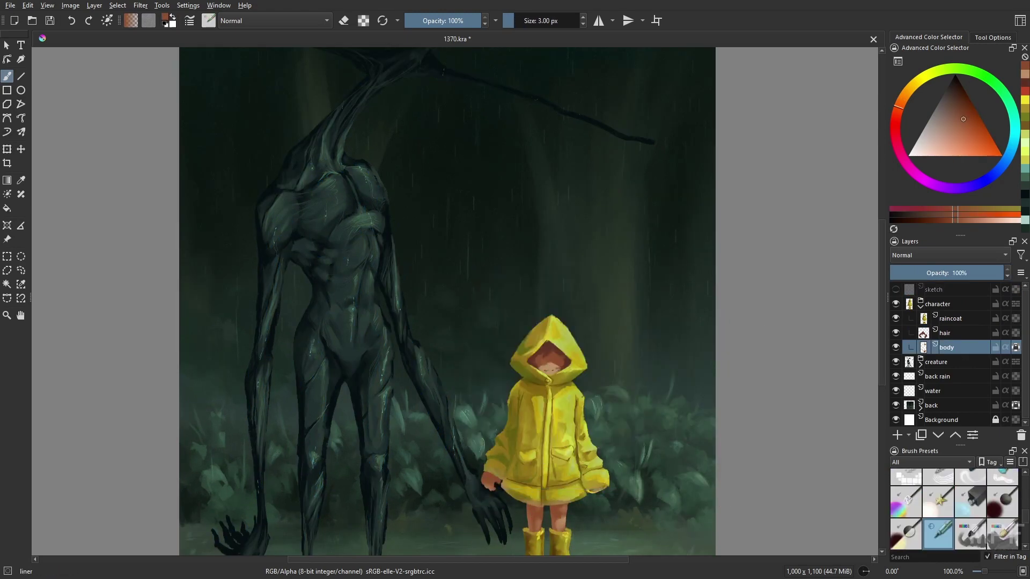
Unmirror the view and refine the reddish-brown shading on the child's skin with Gamer Knife Maybe at 5 px and 11 px
key(m)
right_click(414, 378)
click(376, 316)
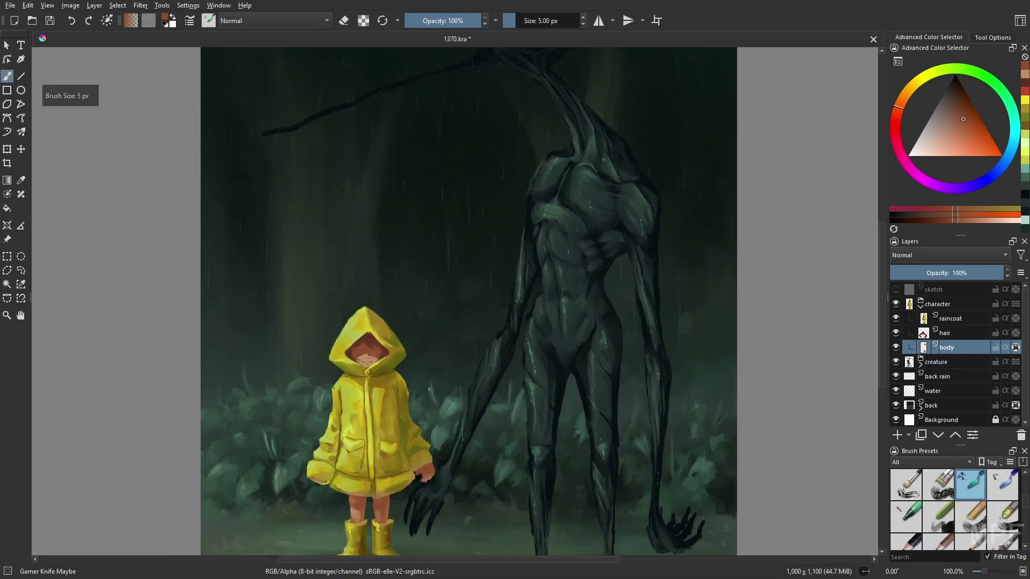
key(bracketright)
key(bracketright)
key(bracketright)
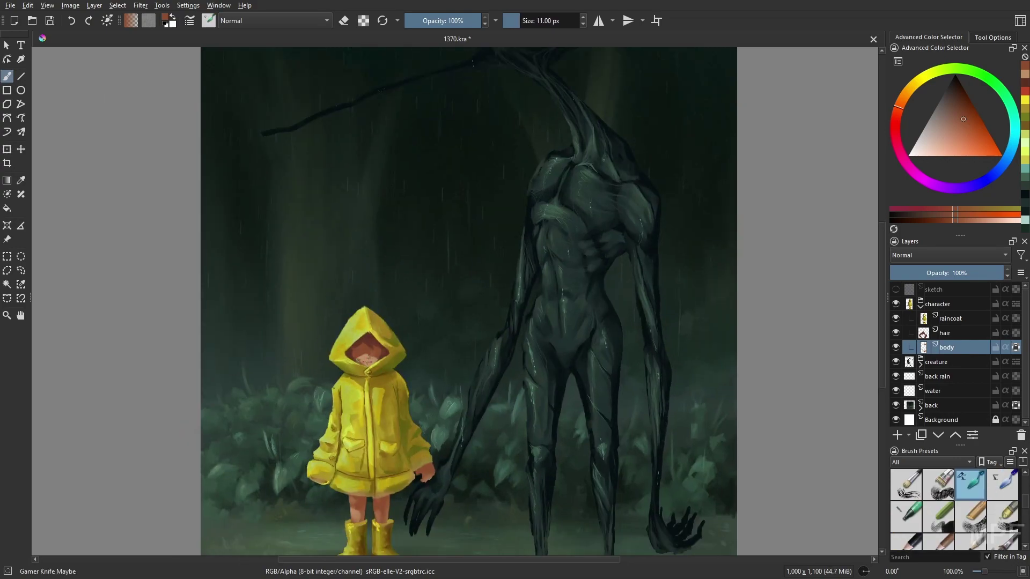
key(bracketleft)
key(bracketleft)
key(bracketleft)
Warm the child's skin and held hand with a stronger red using paint hopefully at 5 px
click(950, 118)
key(slash)
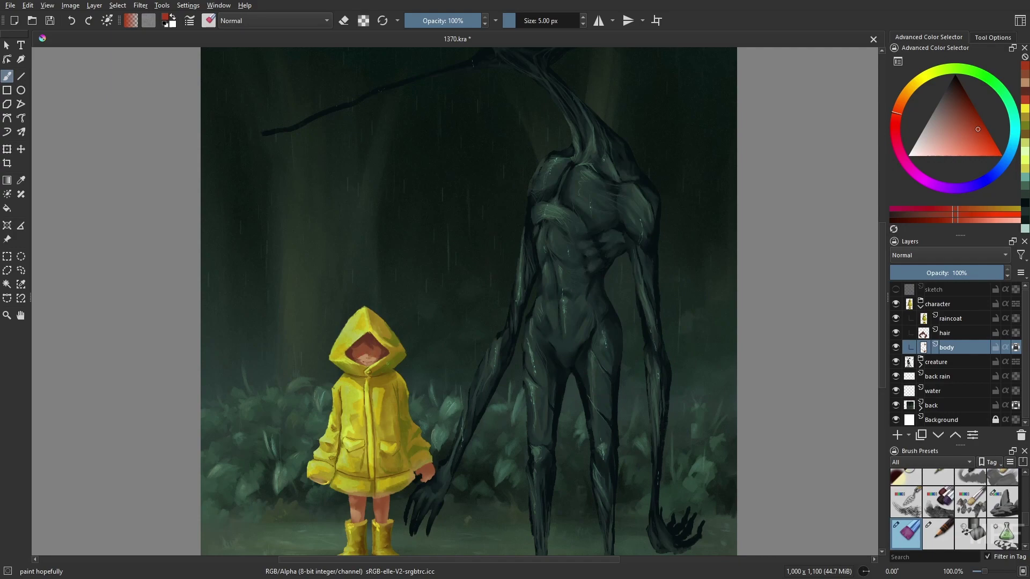
key(slash)
key(k)
Clean up the raincoat layer's edges with Eraser Circle at 23.58 px
key(Page_Up)
key(Page_Up)
key(e)
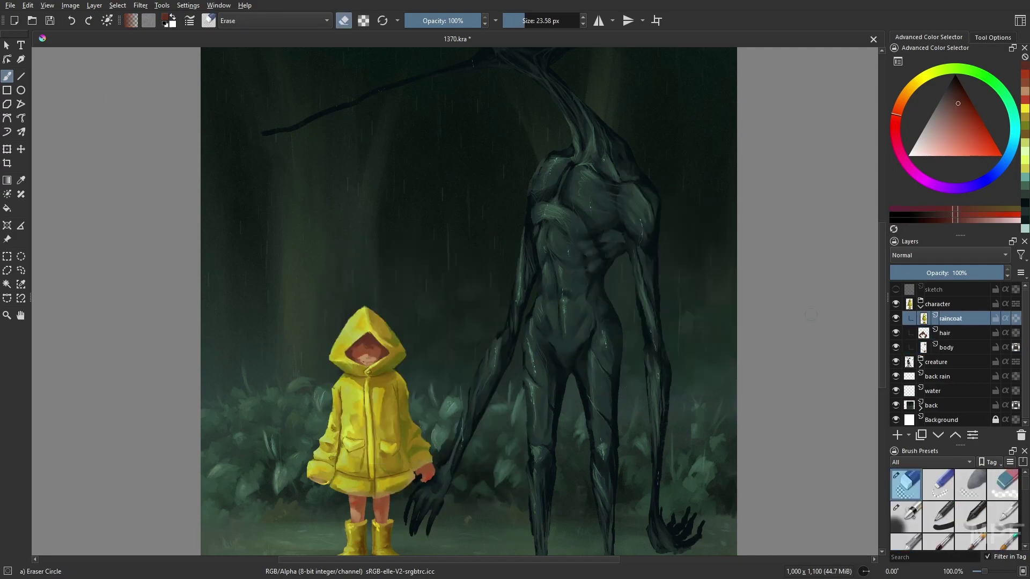
Return to the body layer and refine the face in the orange skin tone with paint hopefully at 5 px
key(slash)
key(Page_Down)
key(Page_Down)
right_click(557, 392)
right_click(372, 358)
click(385, 378)
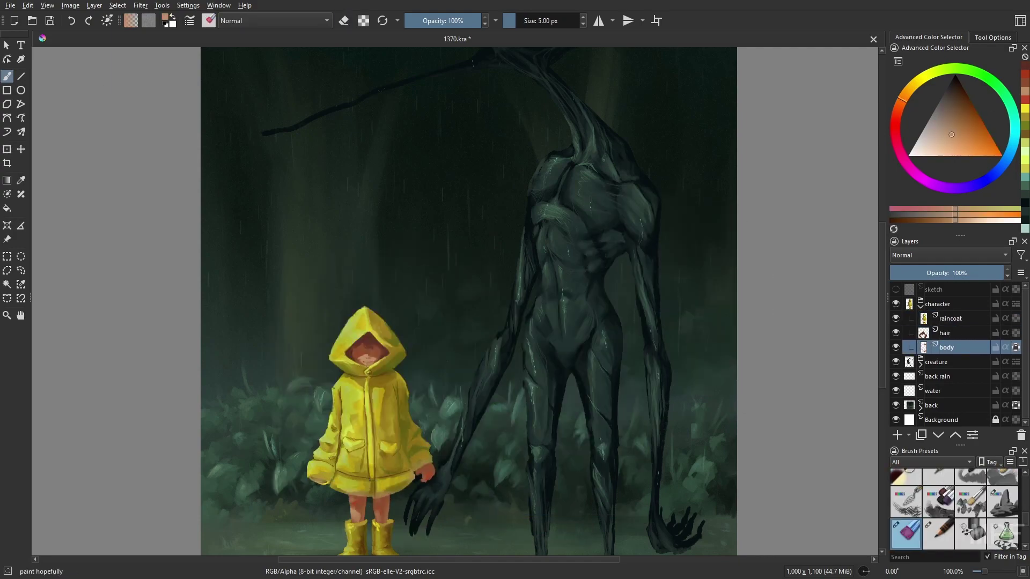
Paint fine dark red strands around the face on the hair layer with liner at 3 px
right_click(429, 369)
click(501, 449)
key(Page_Up)
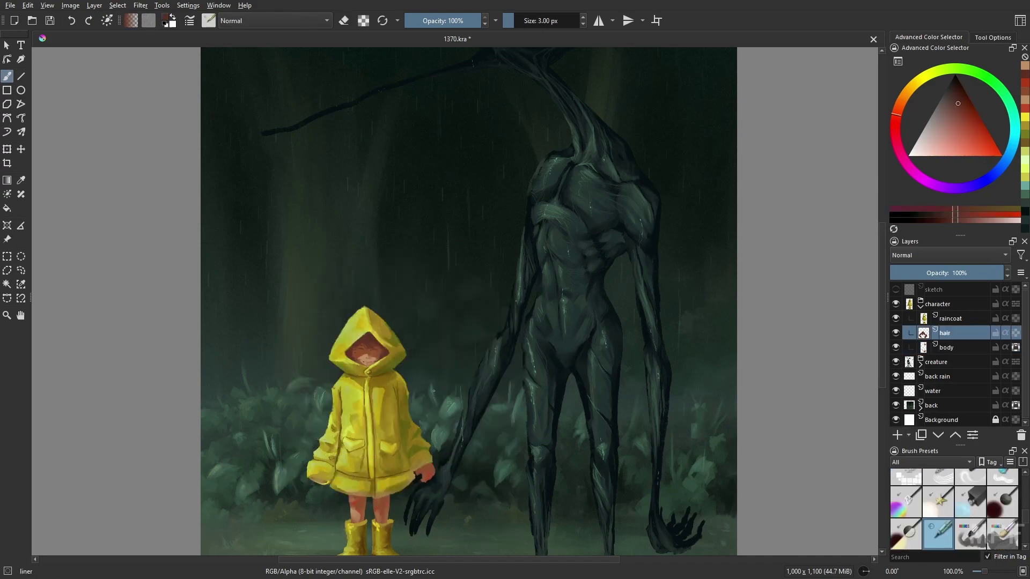
Transform the face on the body layer and refine its features in reddish brown and skin tone with liner and Gamer Knife Maybe
key(Page_Down)
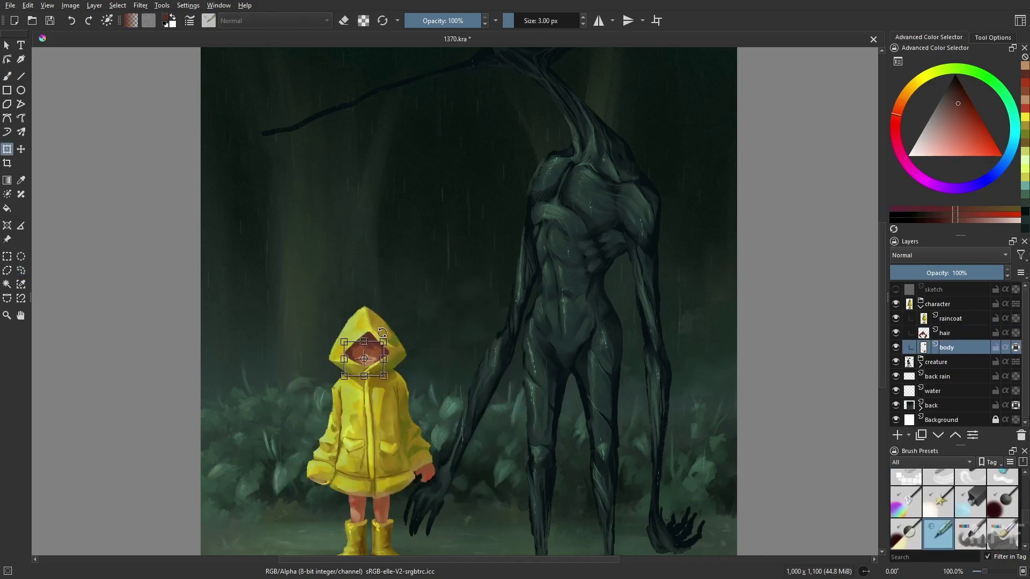
ctrl+click(422, 384)
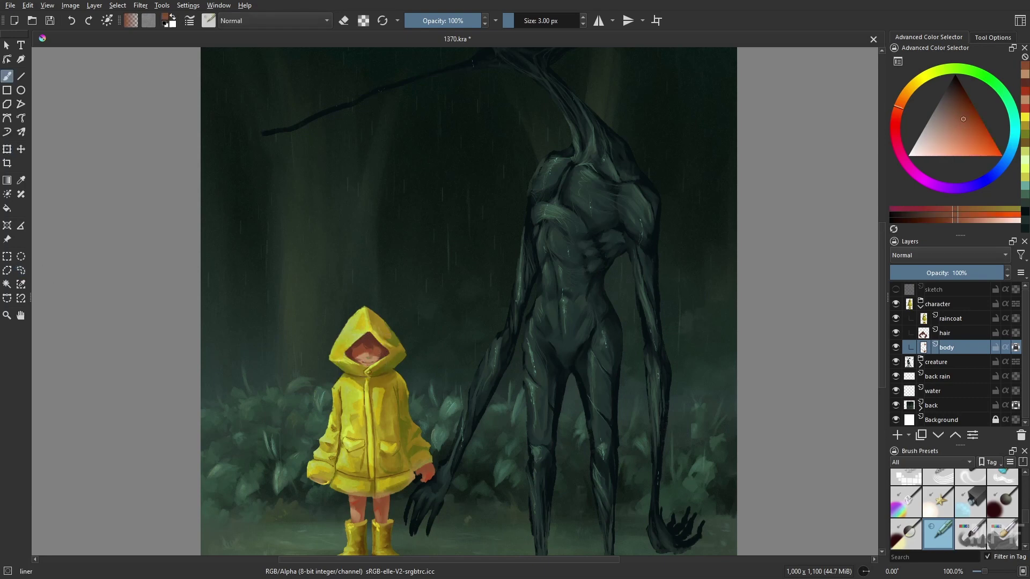
key(slash)
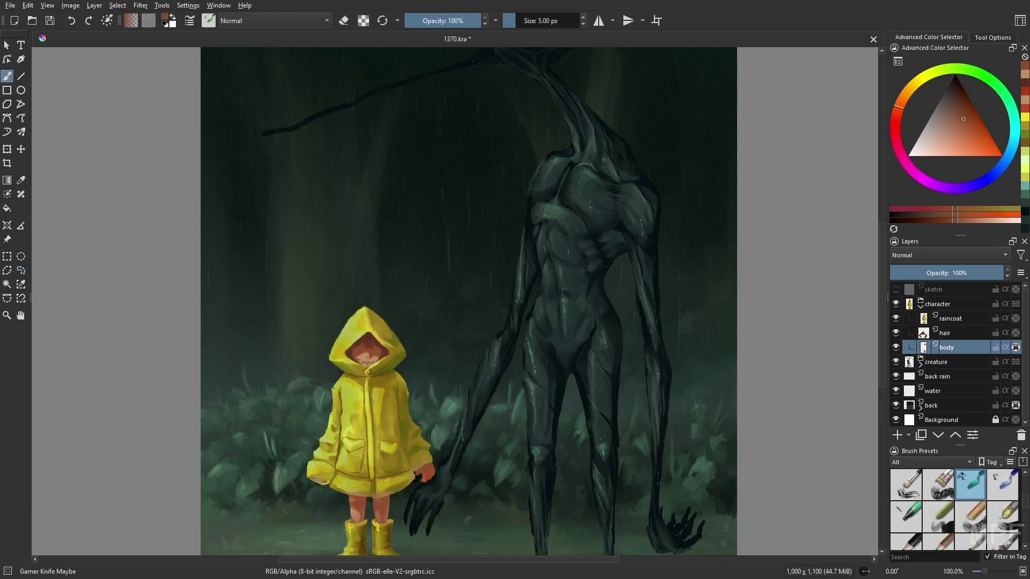
click(1026, 84)
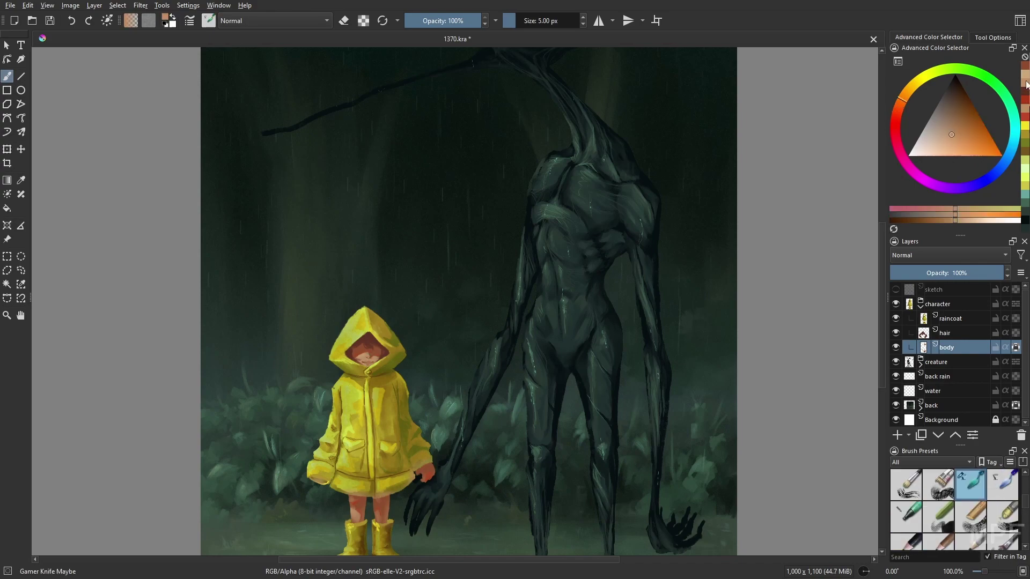
ctrl+click(381, 361)
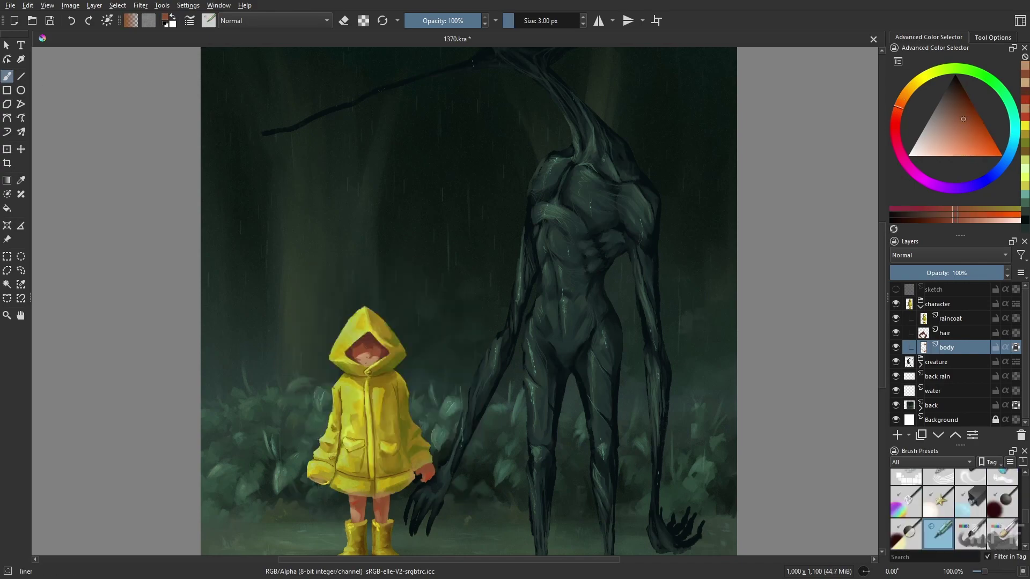
Add lighter tan highlights to the face with liner at 3 px and Gamer Knife Maybe at 5 px
right_click(421, 372)
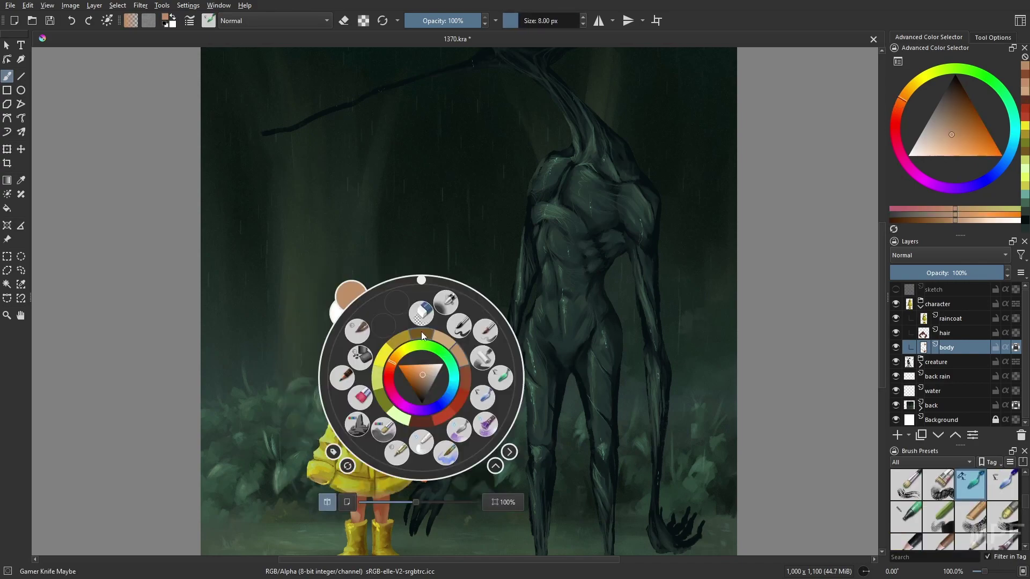
click(420, 332)
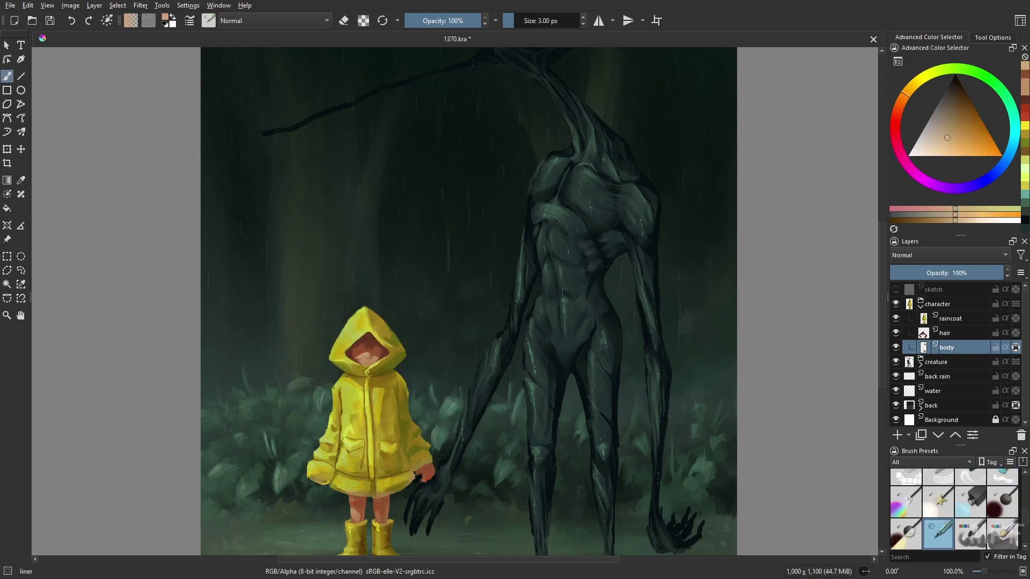
right_click(421, 362)
click(446, 329)
right_click(390, 369)
click(428, 317)
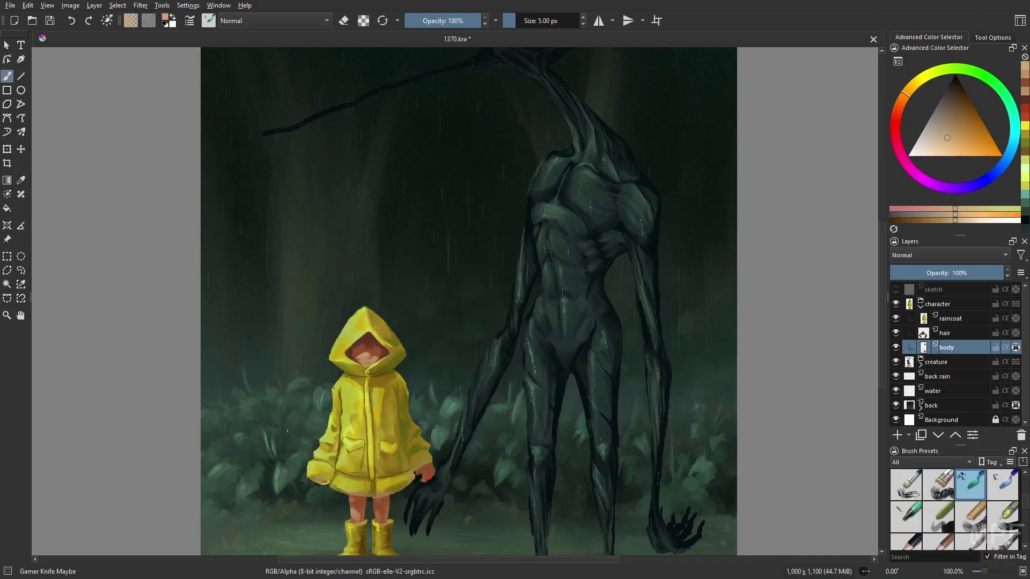
Shade the face on the body layer with grey-teal Airbrush Soft at 8 px and paint tan eye shapes with paint hopefully at 5 px
click(937, 121)
click(906, 484)
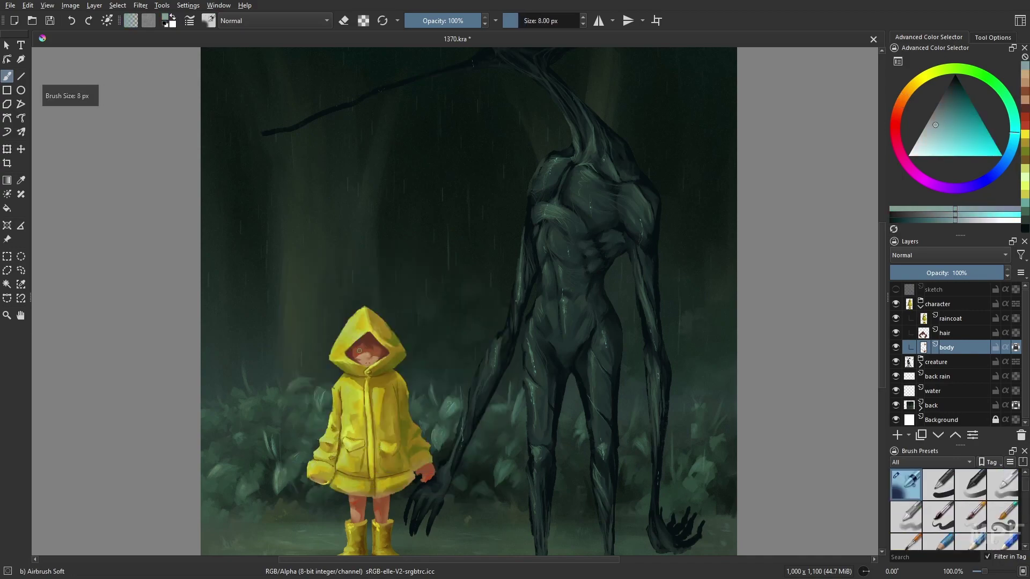
ctrl+click(375, 354)
right_click(370, 348)
click(357, 349)
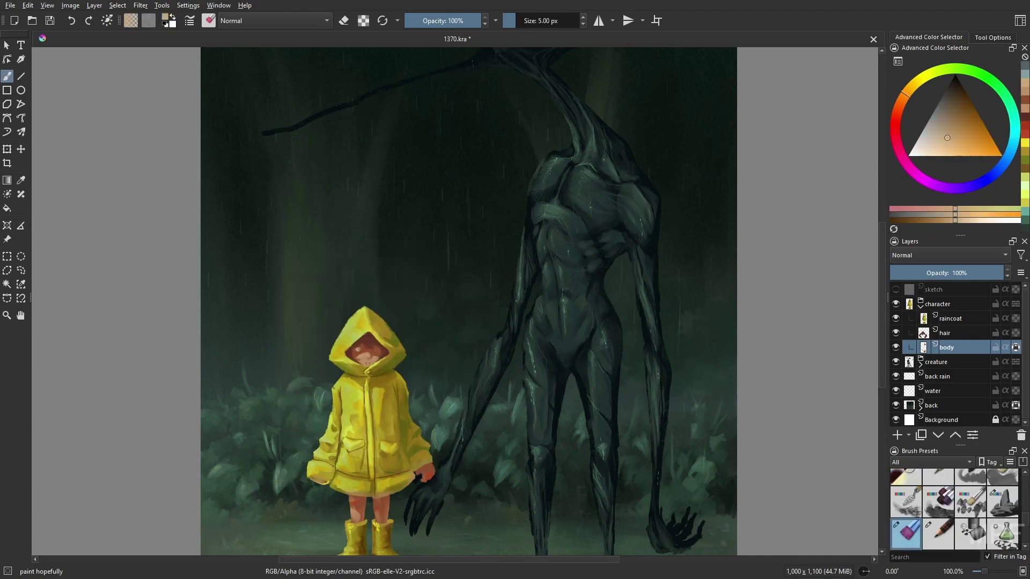
ctrl+click(426, 359)
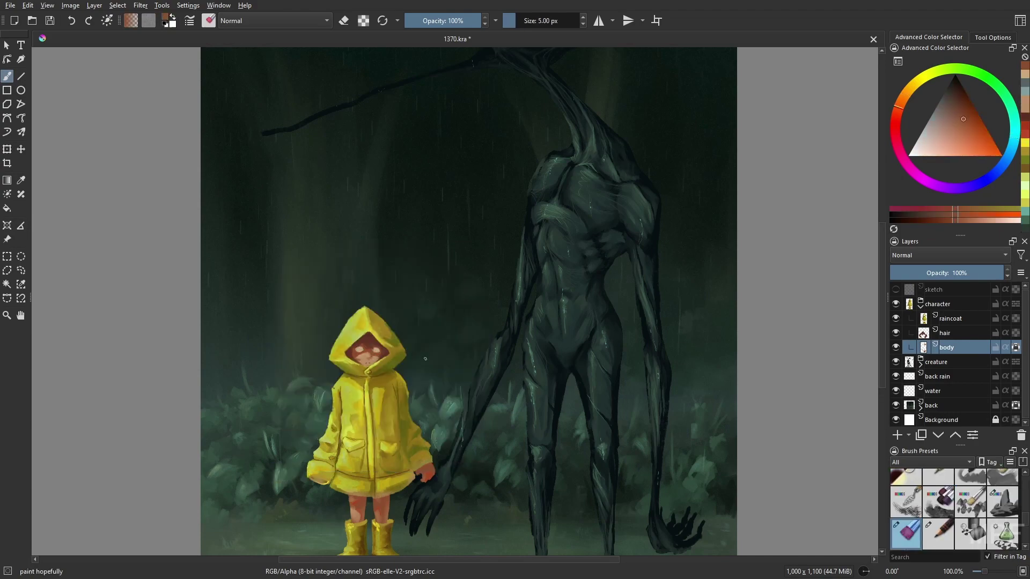
ctrl+click(410, 355)
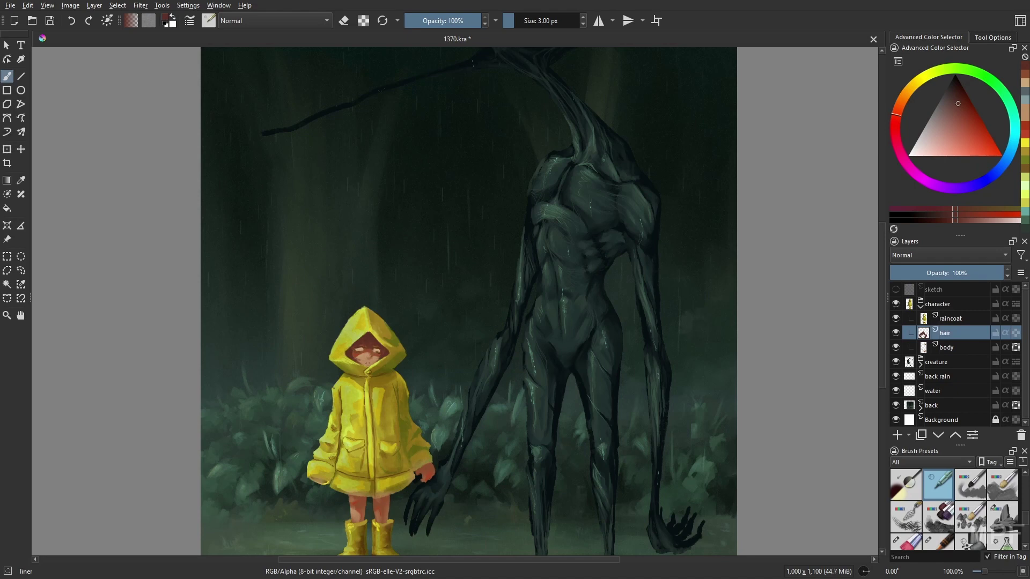
Paint dark green irises on the body layer with Basic-5 Size and add yellow Color Dodge glints with liner at 3 px
key(m)
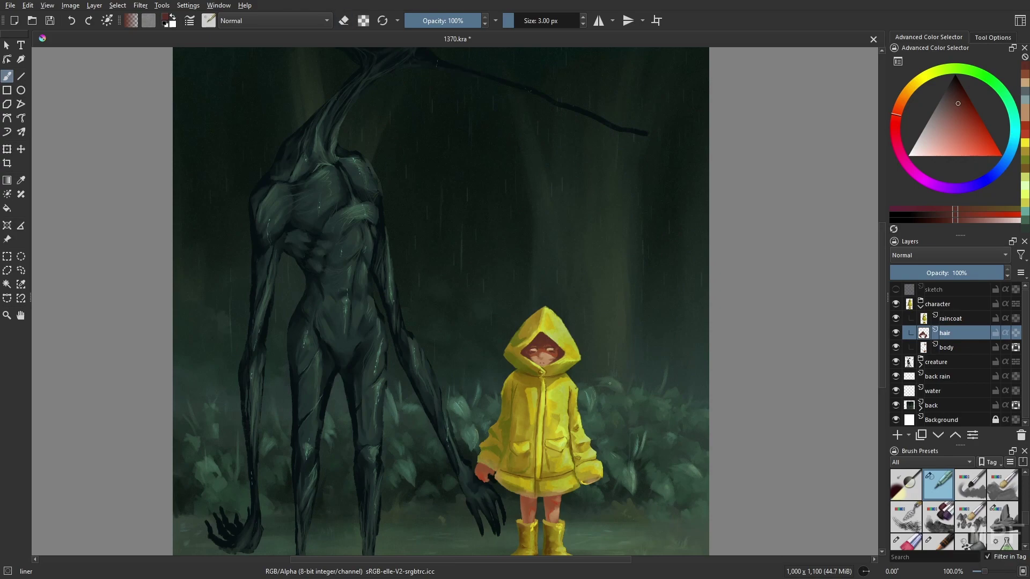
click(946, 347)
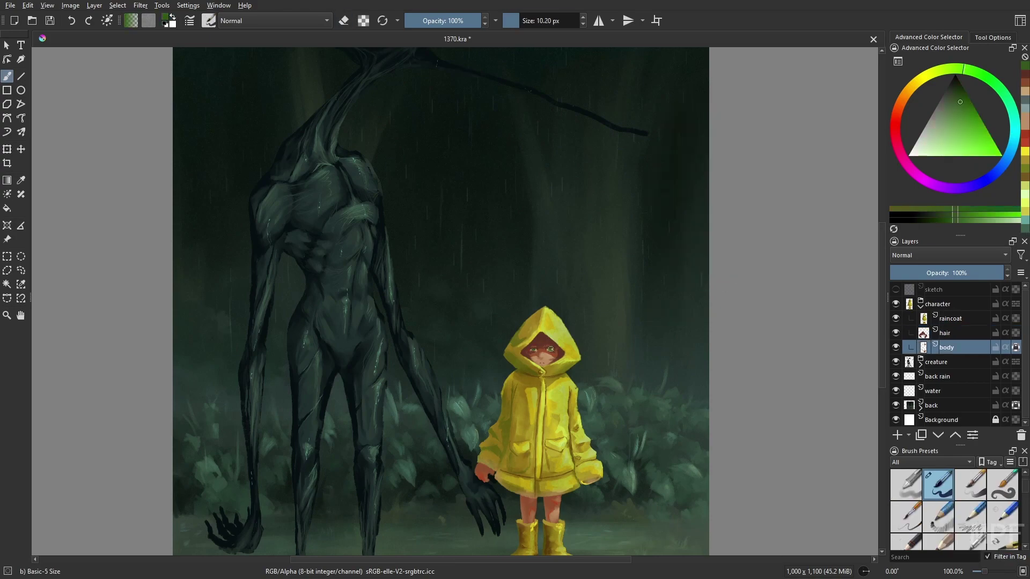
key(m)
key(slash)
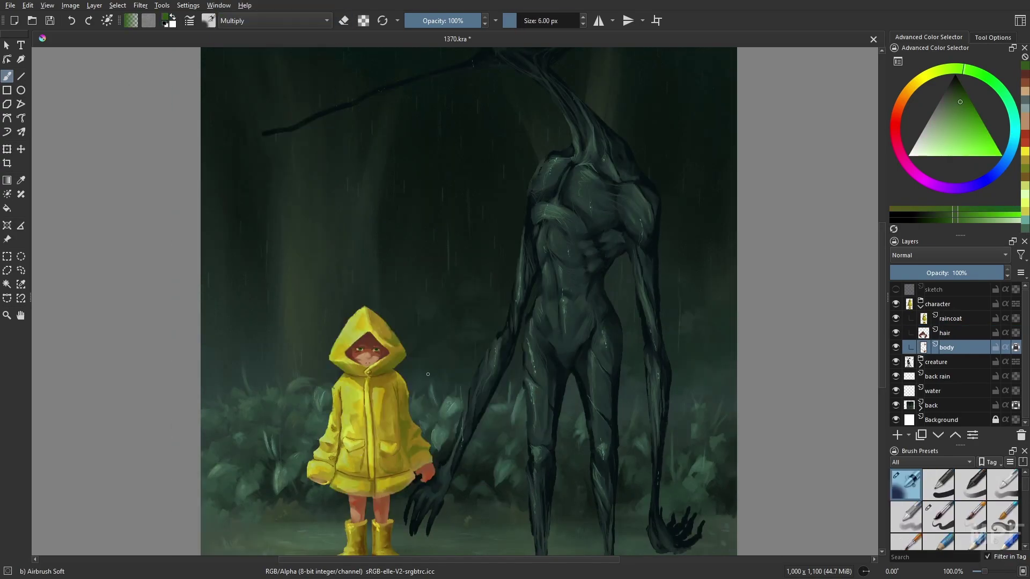
right_click(427, 374)
click(438, 366)
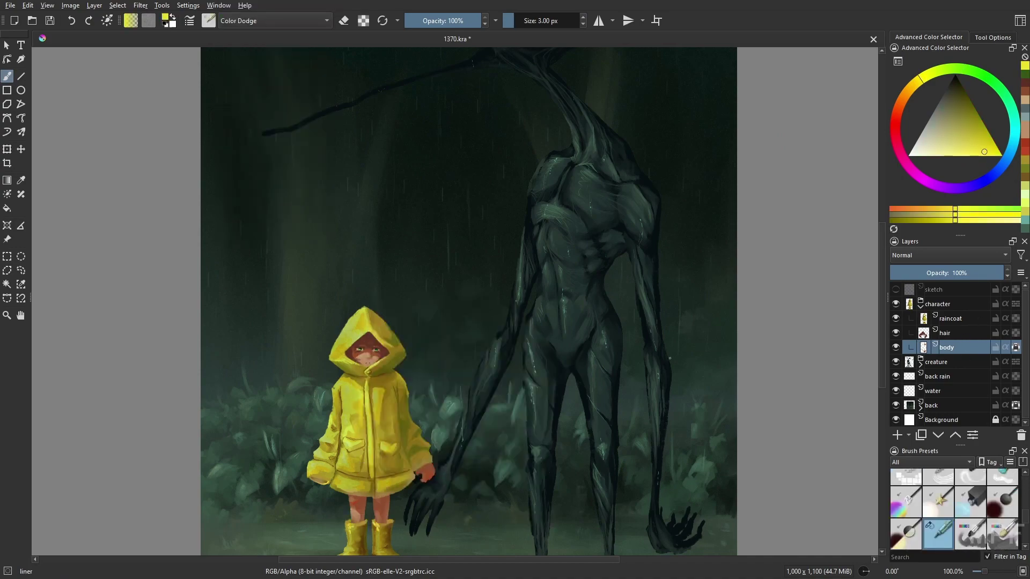
Paint dark red strands falling around the face on the hair layer with liner at 3 px in Normal blending mode
key(Page_Up)
right_click(756, 191)
click(351, 355)
key(slash)
click(273, 20)
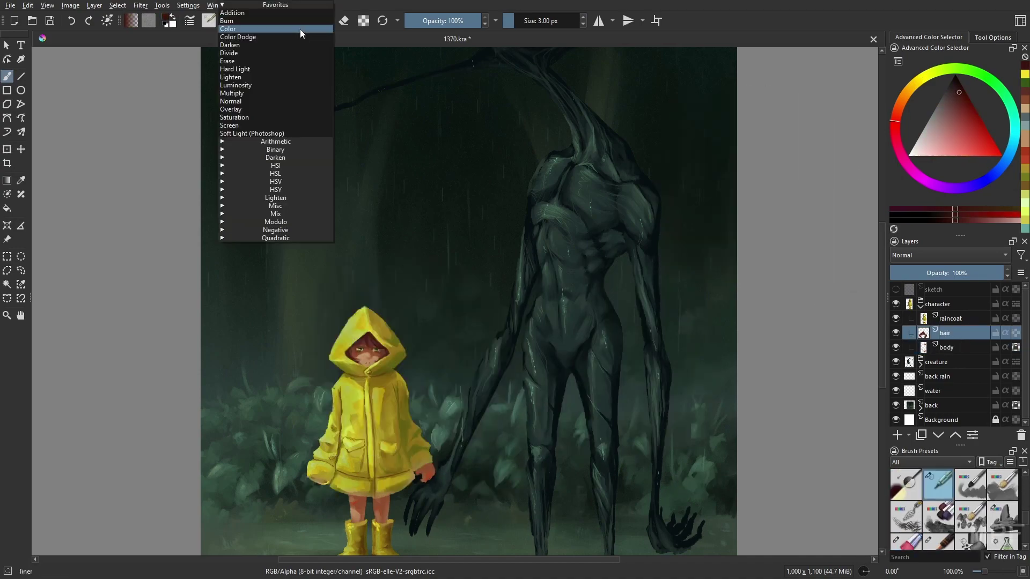
click(236, 9)
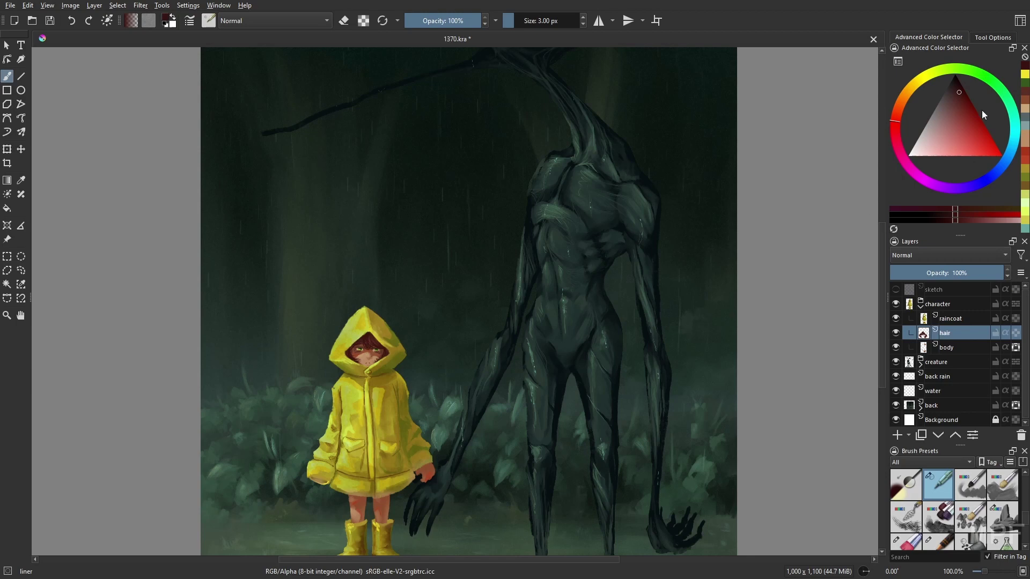
mouse_move(982, 111)
mouse_down()
mouse_move(943, 124)
mouse_move(964, 131)
mouse_up()
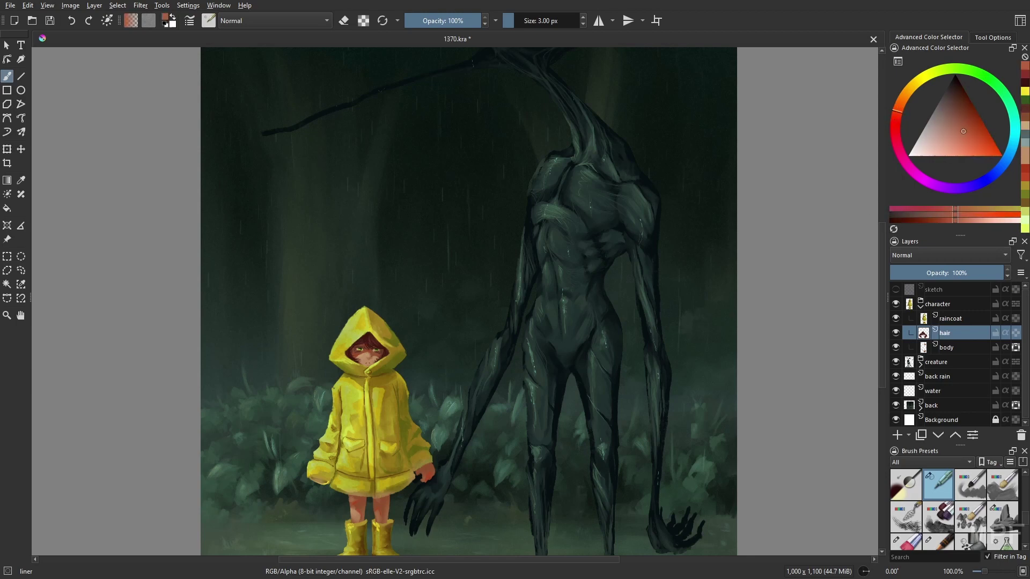
right_click(644, 351)
click(558, 351)
key(slash)
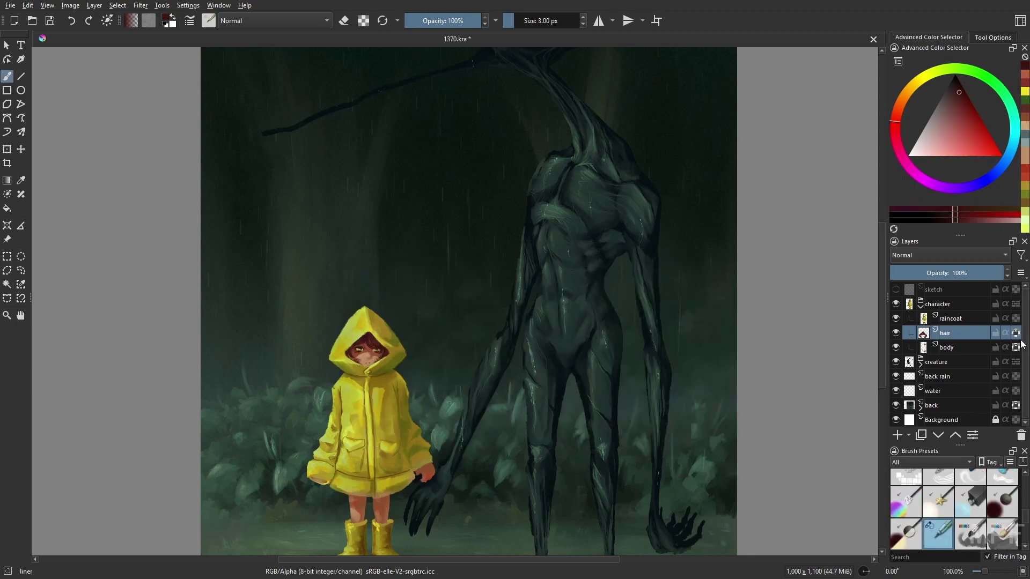
Refine the face on the body layer in red with Gamer Knife Maybe at 5 px and add reddish-brown hair strands with liner at 3 px
key(Page_Down)
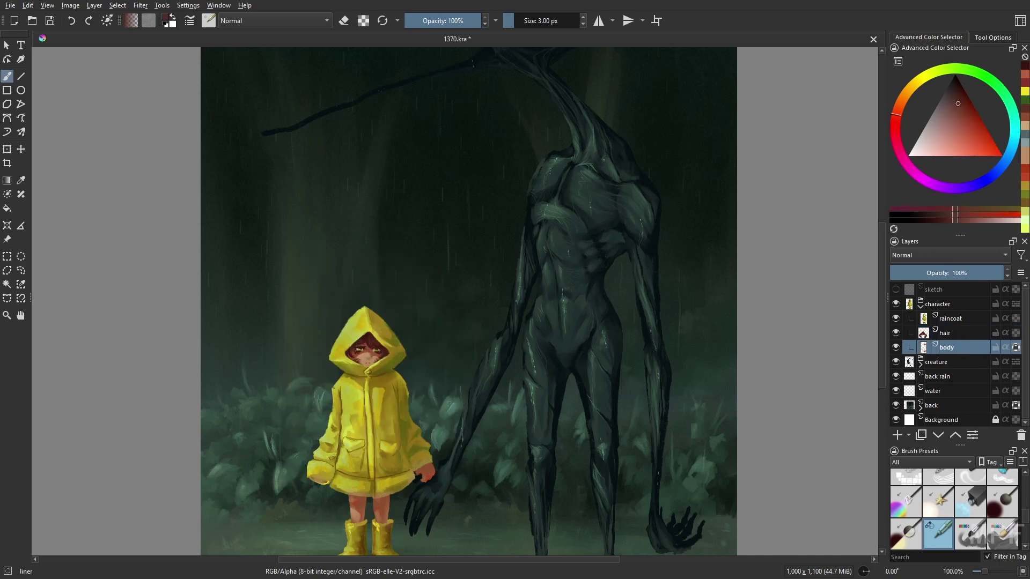
right_click(408, 376)
click(447, 362)
click(976, 125)
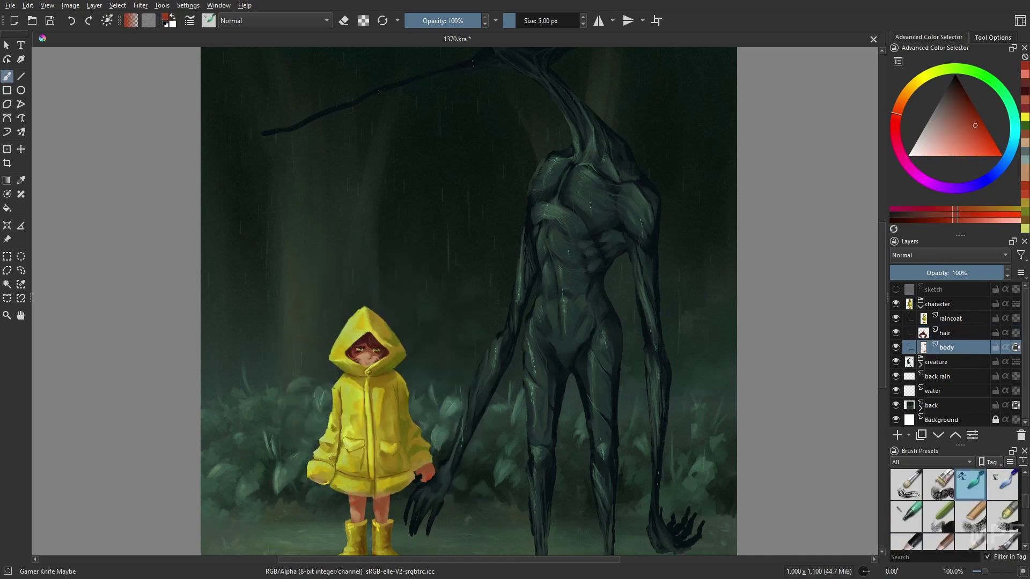
key(slash)
key(Page_Up)
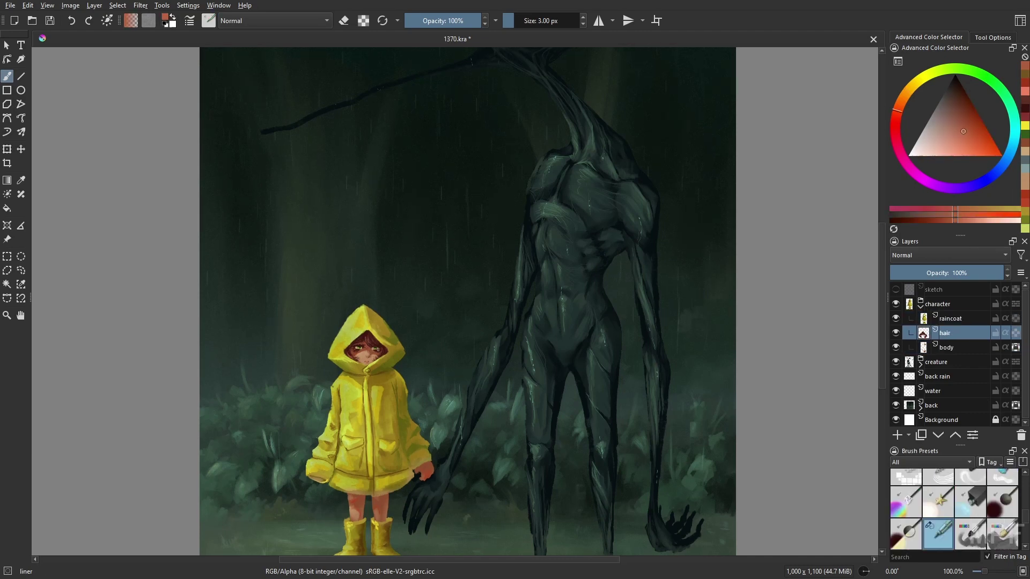
Darken the child's hand with black Airbrush Soft at 41% opacity and refine the creature's hand with Gamer Knife Maybe at 9 px
key(Page_Down)
key(slash)
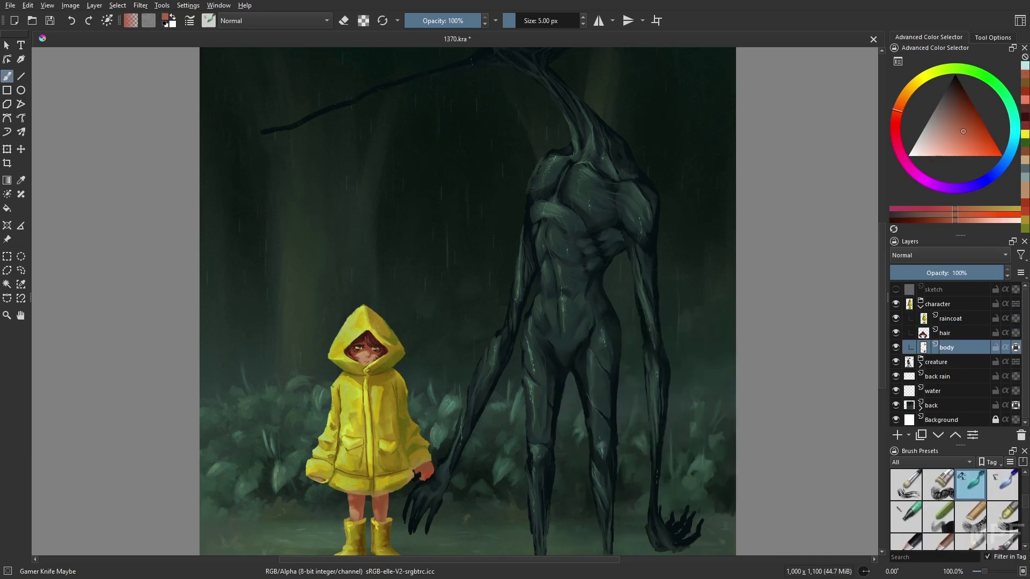
key(d)
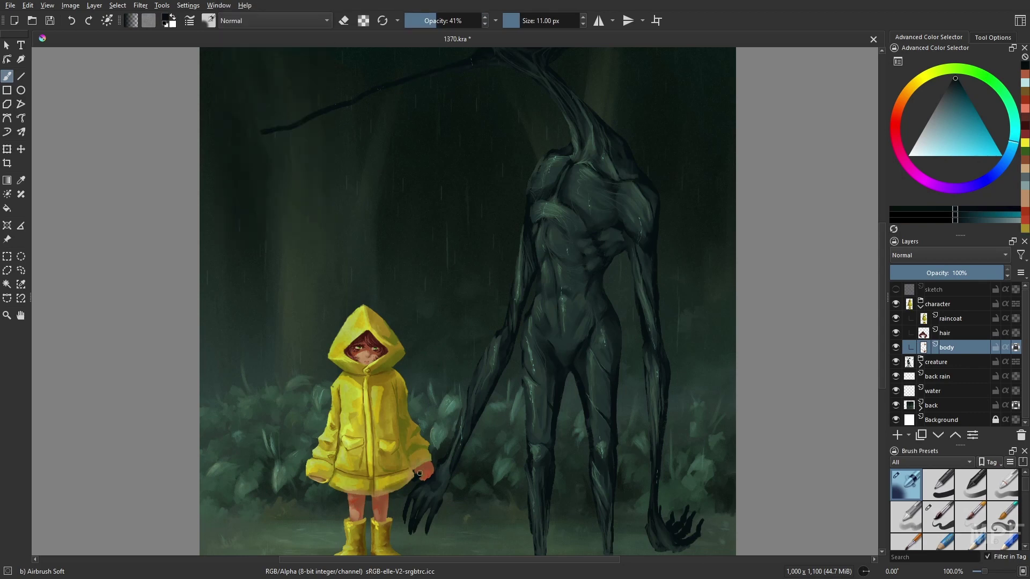
key(Page_Down)
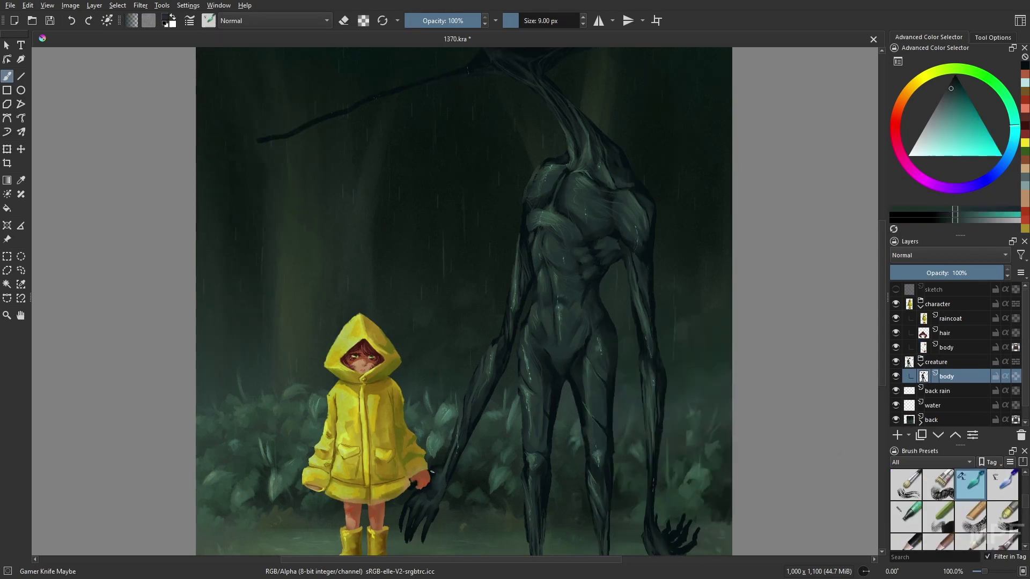
Add a Multiply layer named mult above the hair with inherited alpha and paint blue-grey shadow under the hood with Gamer Knife Maybe
click(963, 337)
key(alt+shift+m)
drag(942, 138, 947, 105)
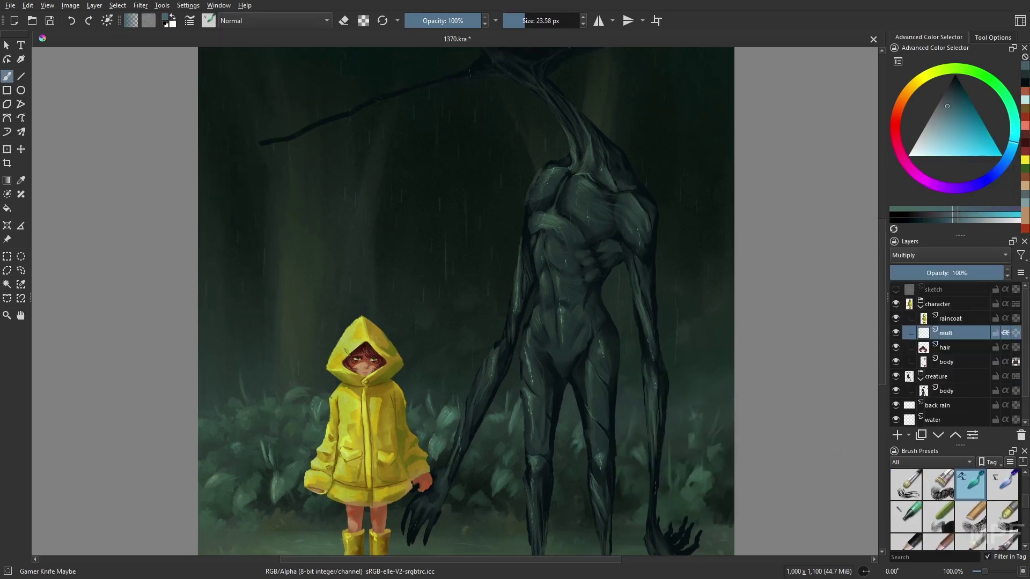
key(2)
key(/)
key(/)
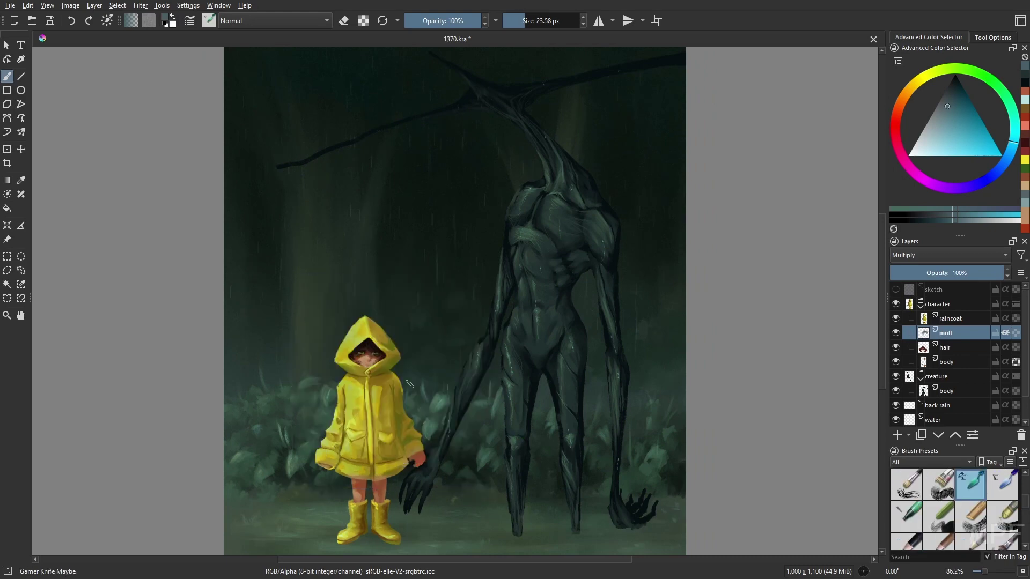
Adjust the hood shadow by painting and erasing with Gamer Knife Maybe at 43% opacity and about 40 px
key(m)
key(bracketleft)
key(bracketright)
key(bracketright)
key(bracketright)
key(bracketright)
key(e)
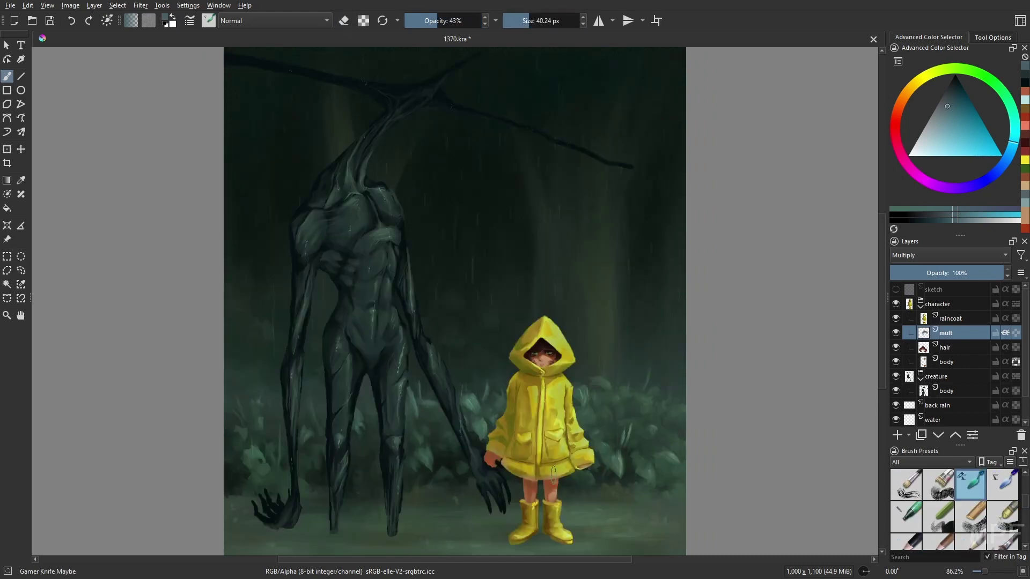
key(e)
key(e)
Shade the child's hand and legs below the coat in violet-grey on the mult layer, reducing Gamer Knife Maybe to 28 px
click(978, 184)
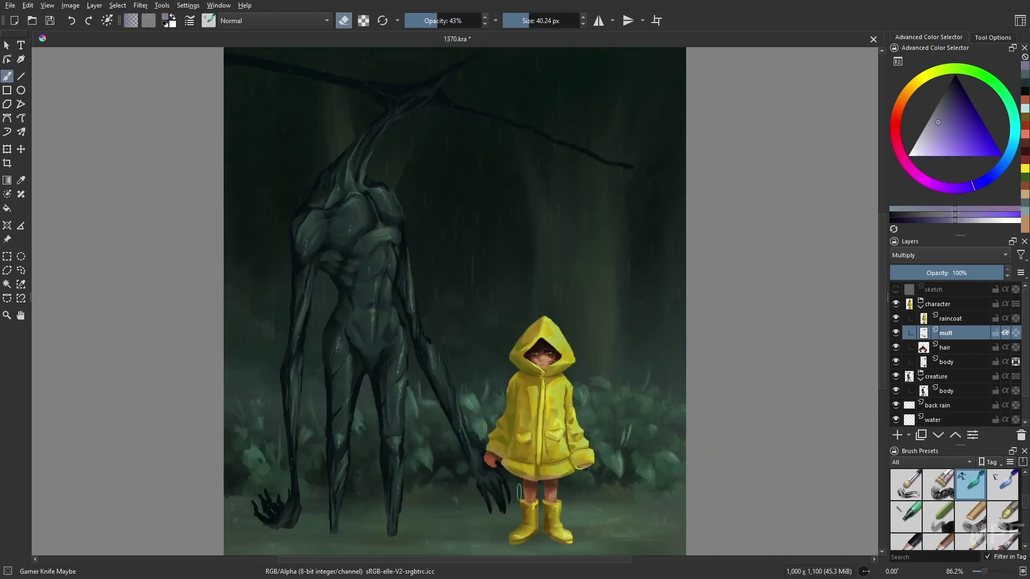
right_click(703, 360)
click(618, 424)
key(m)
key(bracketleft)
key(bracketleft)
key(bracketleft)
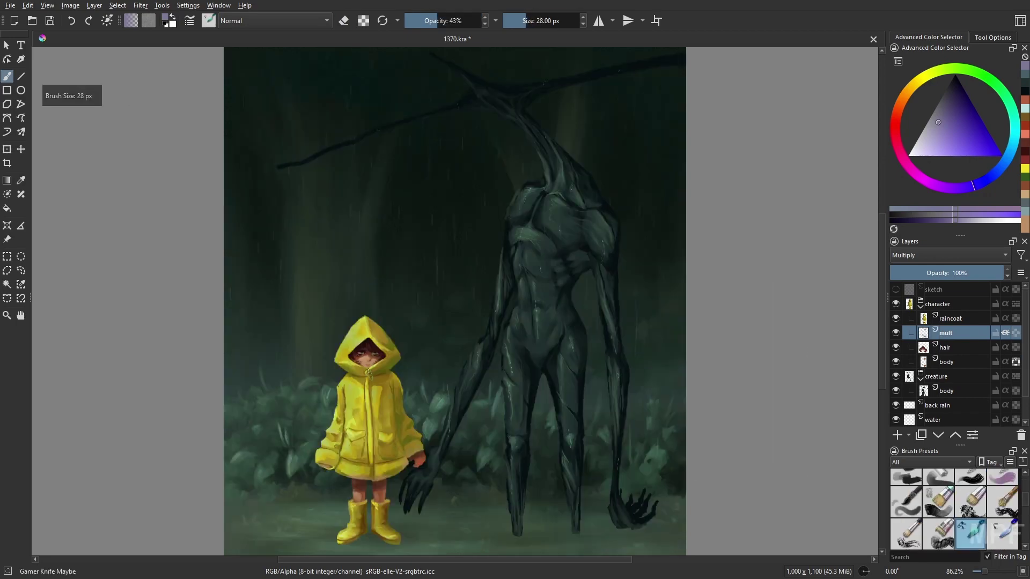
Paint yellow-green boot reflections and dark teal tones on the Hard Light water layer with Gamer Knife Maybe at 15 px
click(942, 349)
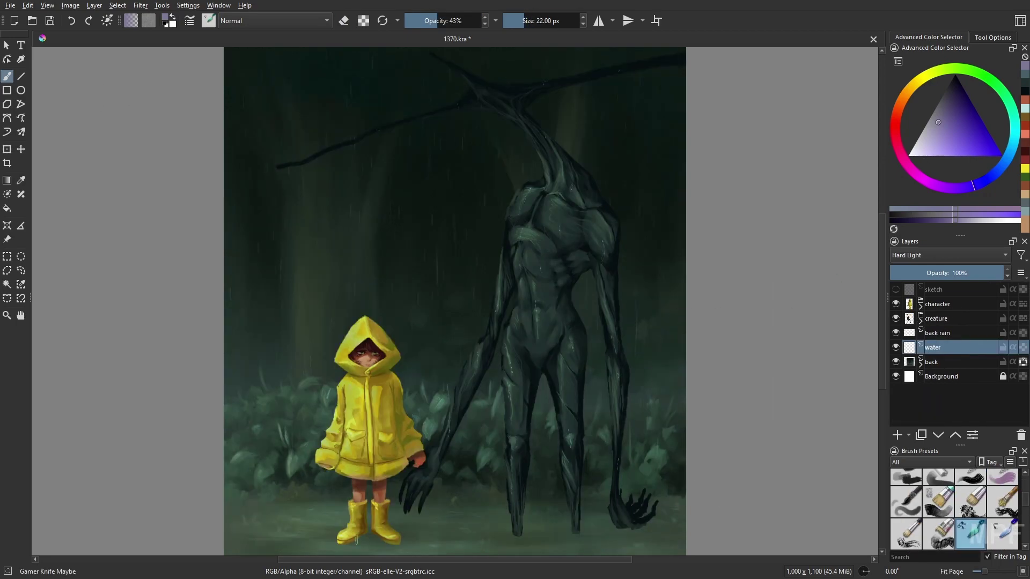
key(bracketleft)
key(bracketleft)
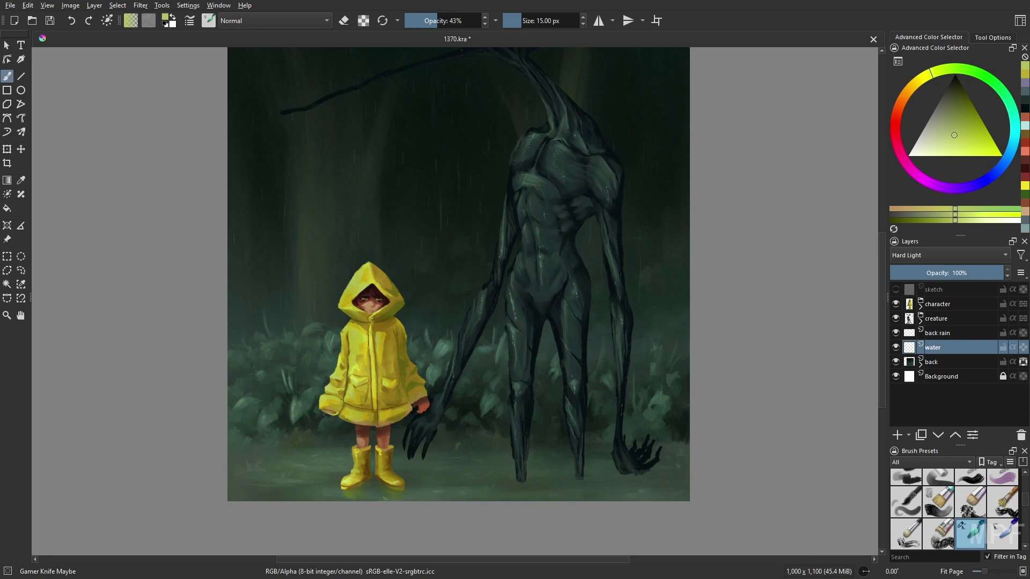
click(1025, 105)
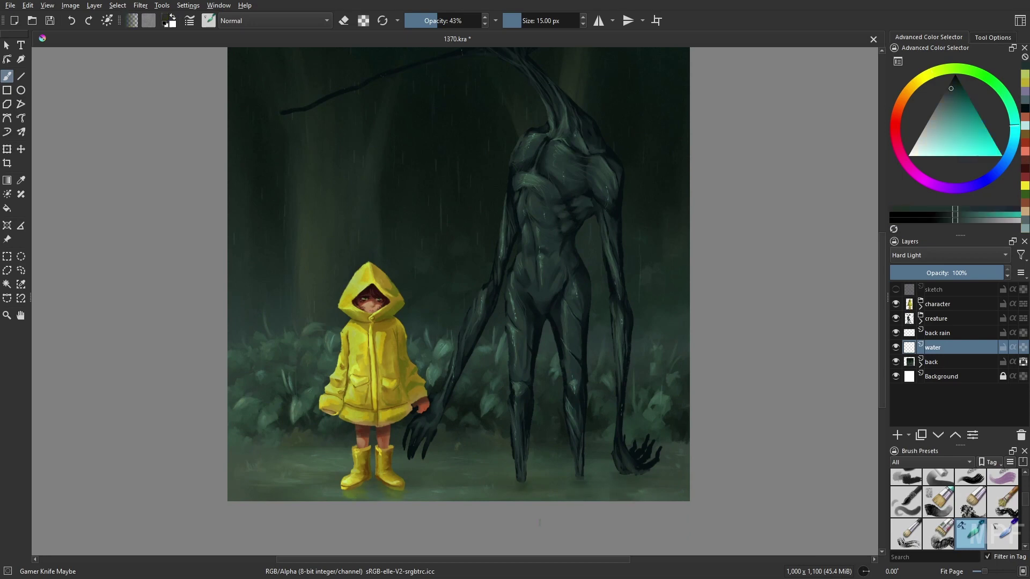
Add a Multiply layer named more mult above the raincoat with inherited alpha and shade the coat in blue-grey with a large Airbrush Soft
scroll(456, 301, up, 3)
click(920, 306)
click(955, 318)
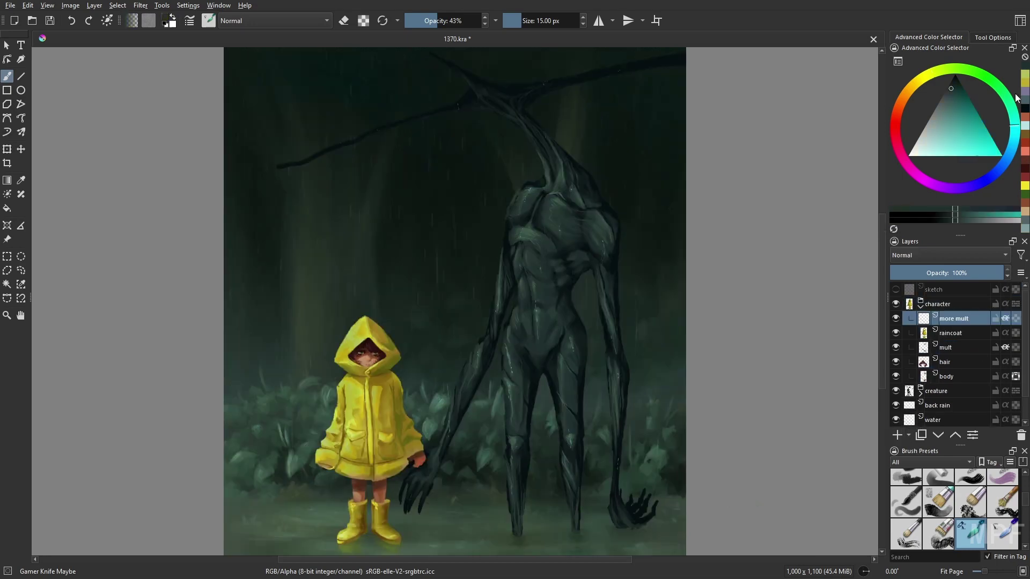
right_click(731, 263)
click(731, 193)
key(m)
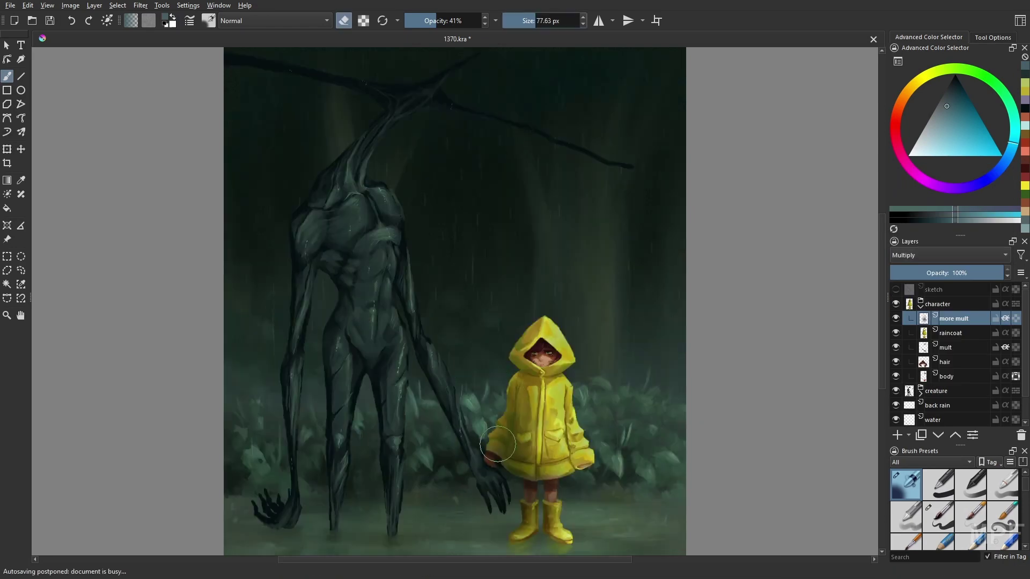
key(slash)
key(m)
Paint black hanging growth along the creature's brim branches on its body layer with the RGBA 06 Rock brush at 5 px
right_click(755, 411)
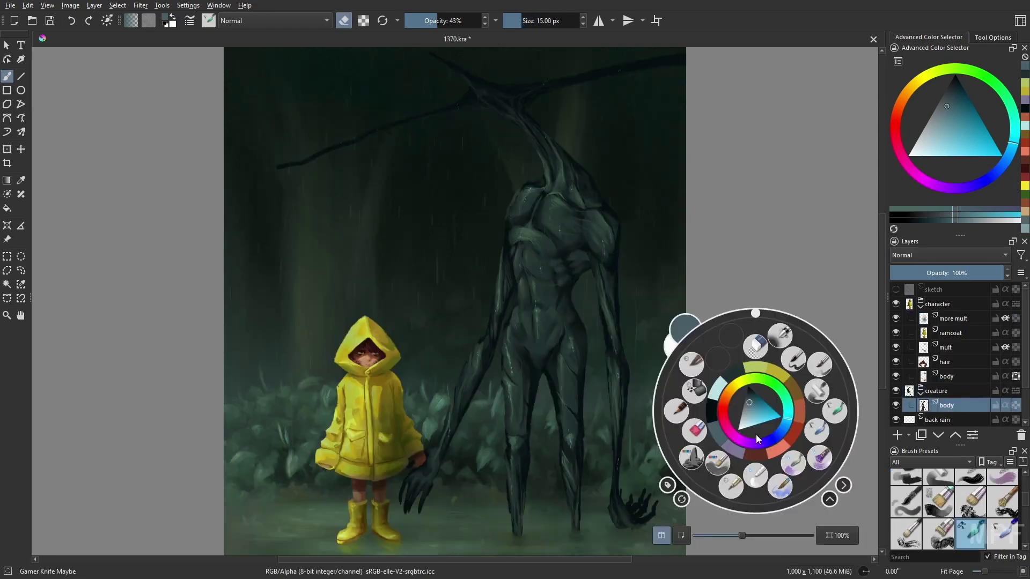
click(746, 338)
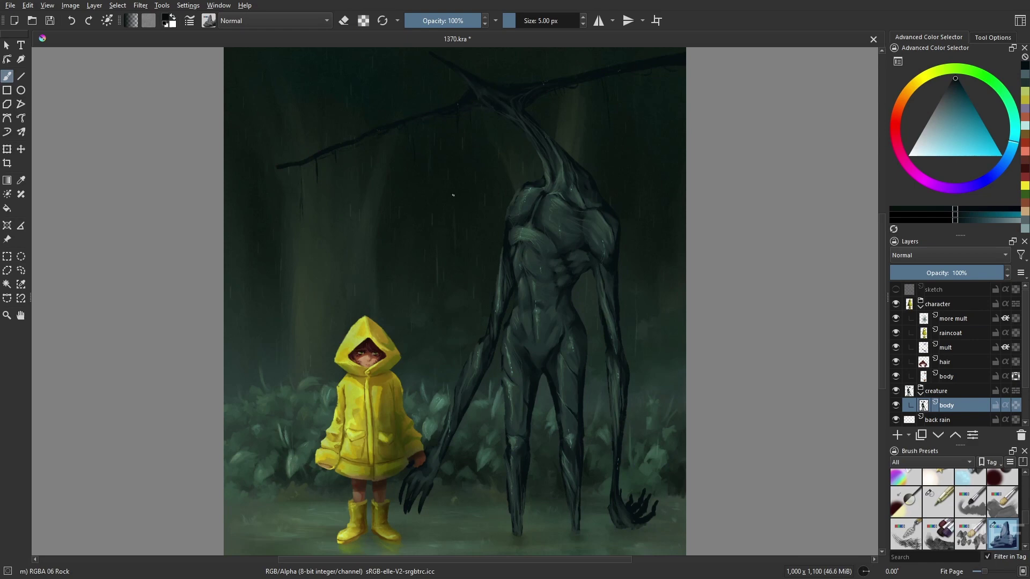
key(bracketright)
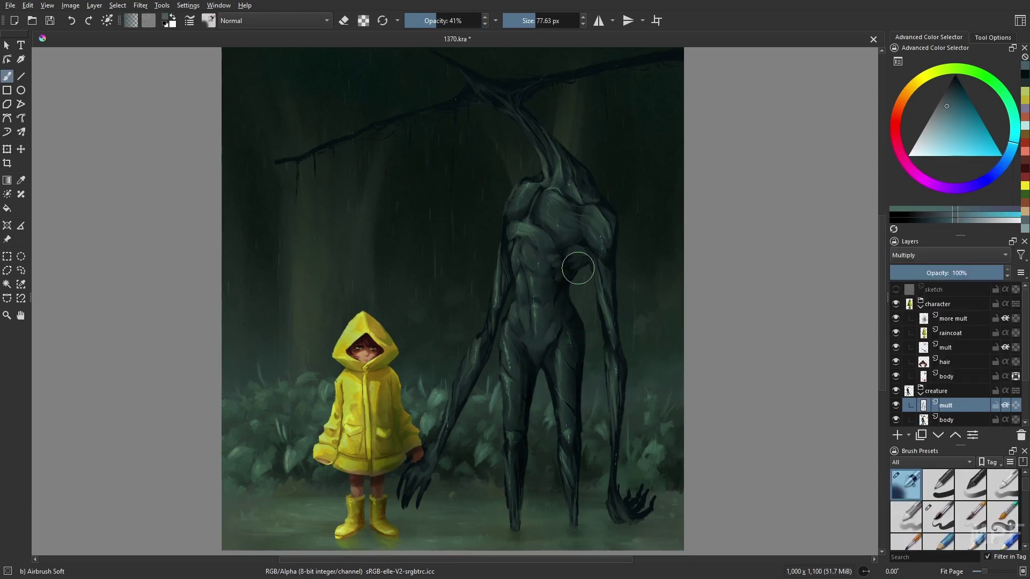
Shade the creature's body on its Multiply layer with Airbrush Soft at 41% opacity and blend the shadows with Wet Knife Plus at 35 px
mouse_move(578, 269)
mouse_down()
mouse_move(603, 216)
mouse_move(514, 322)
mouse_move(510, 455)
mouse_up()
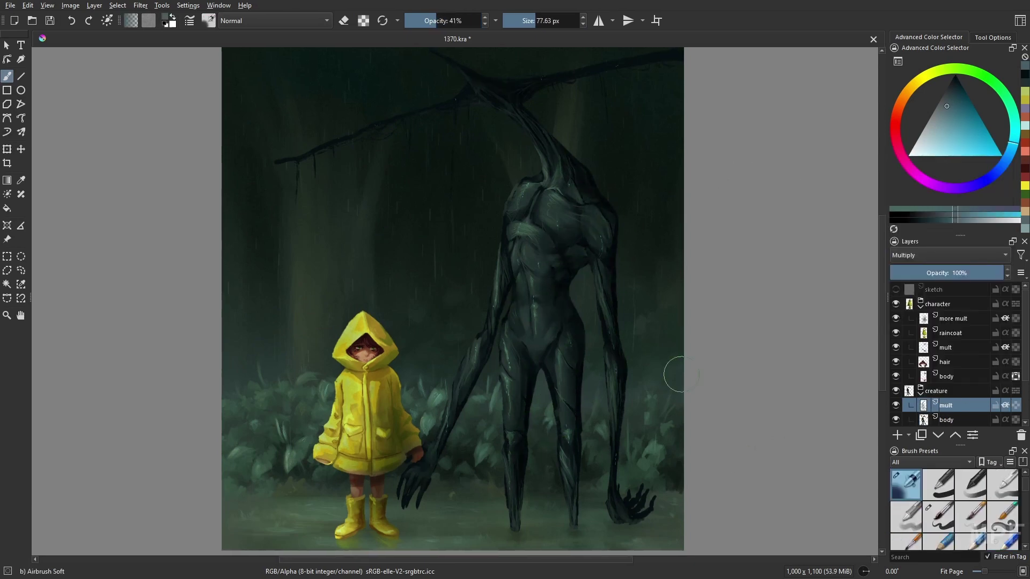
key(minus)
right_click(751, 385)
click(690, 322)
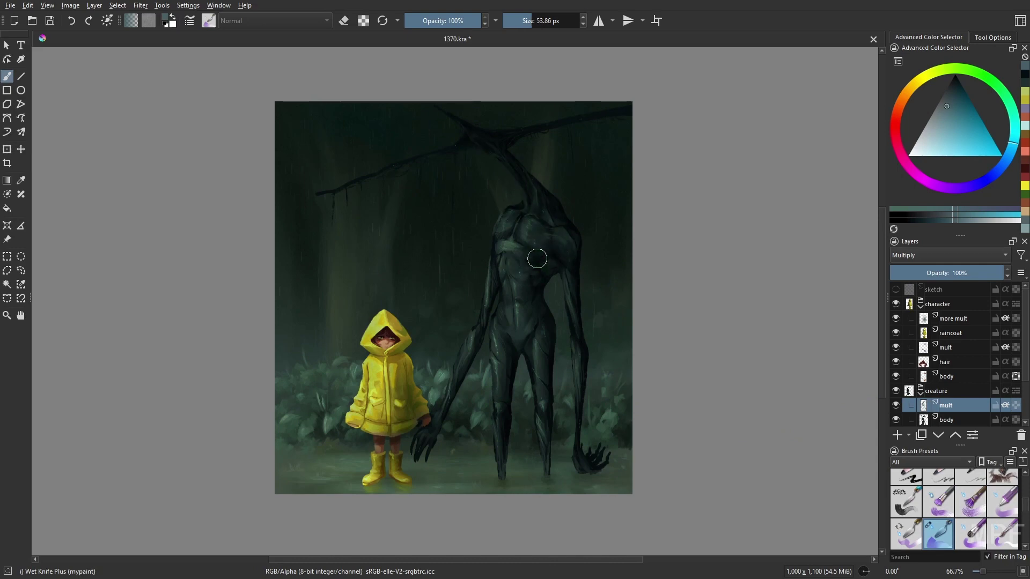
key(bracketleft)
key(bracketleft)
key(bracketleft)
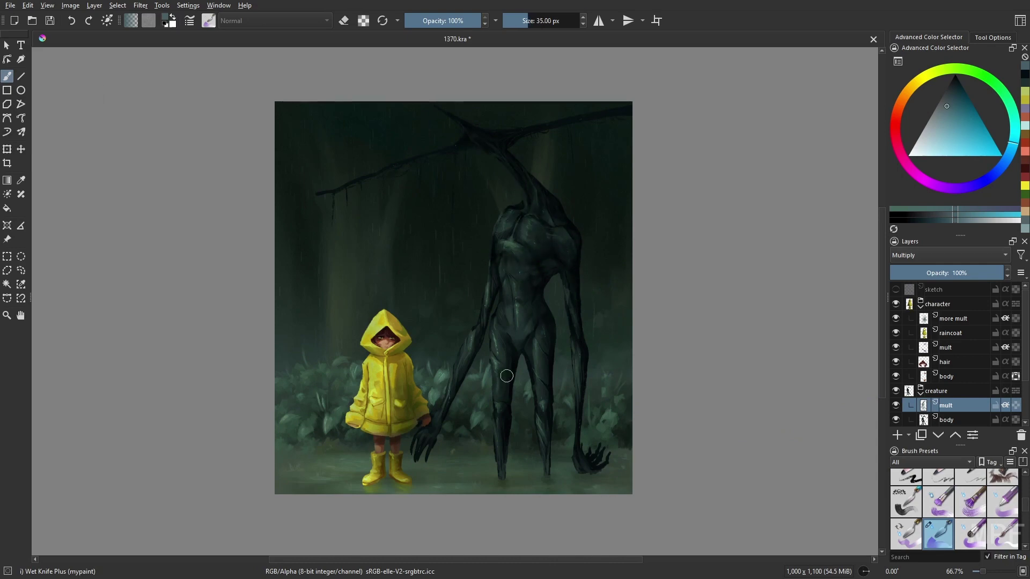
key(m)
key(slash)
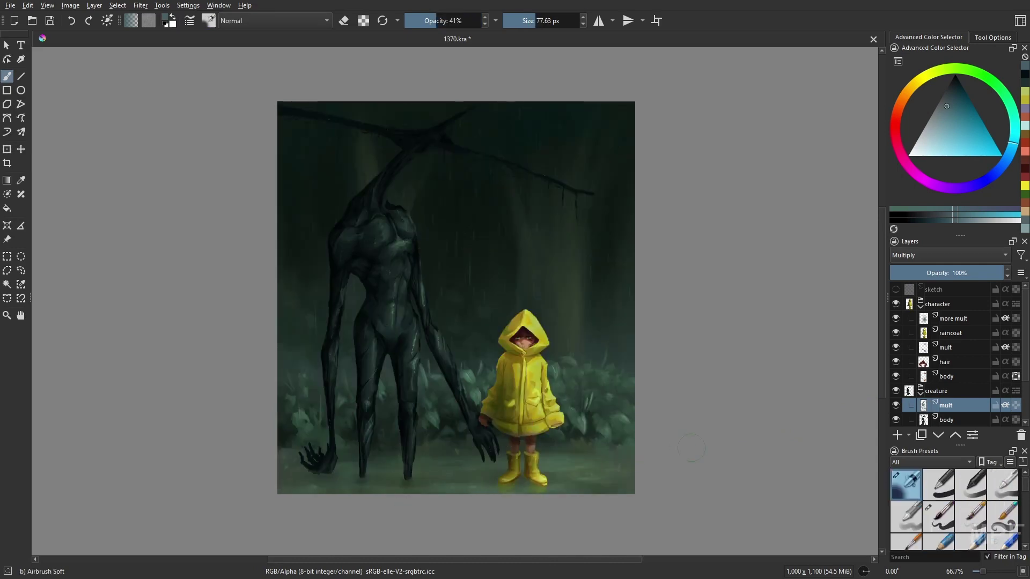
Blend the raincoat shading on the more mult layer with Wet Knife Plus at about 29 px
click(921, 391)
click(954, 318)
key(slash)
key(bracketleft)
key(bracketleft)
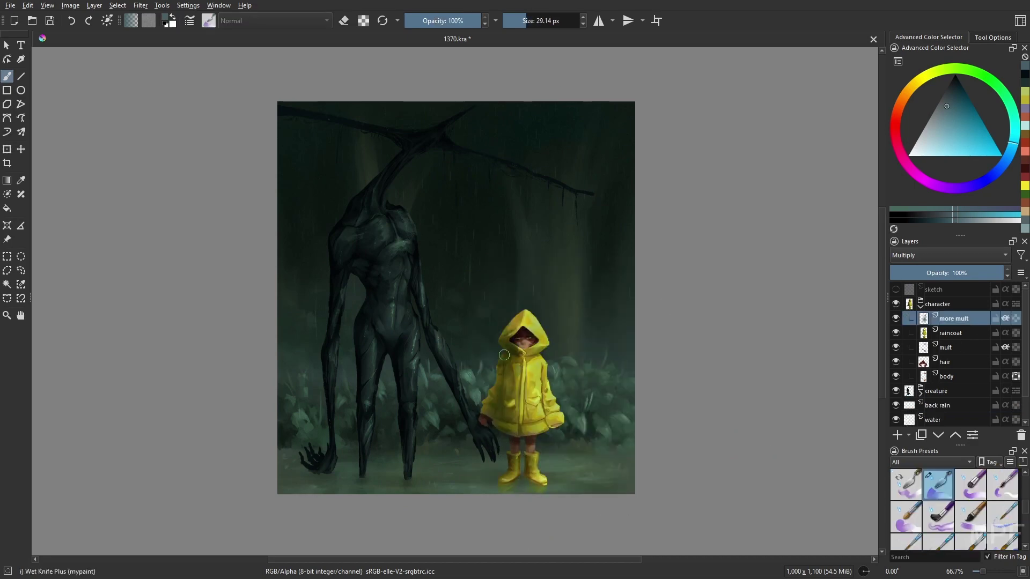
Mirror the view and add mottled shading to the raincoat and creature Multiply layers with WaterC Spread at 82% opacity and 210 px
key(m)
right_click(752, 395)
click(676, 397)
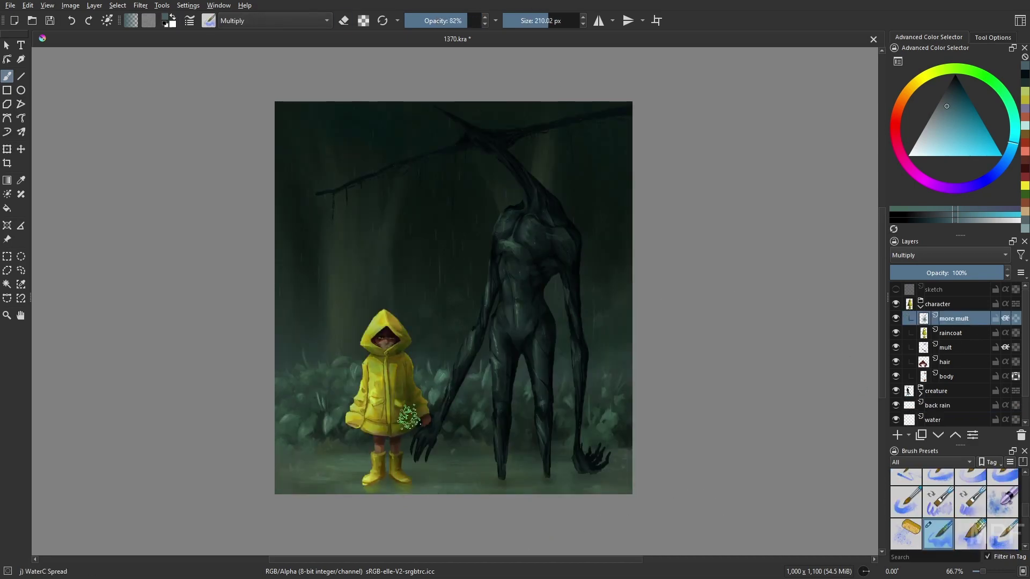
key(e)
click(502, 402)
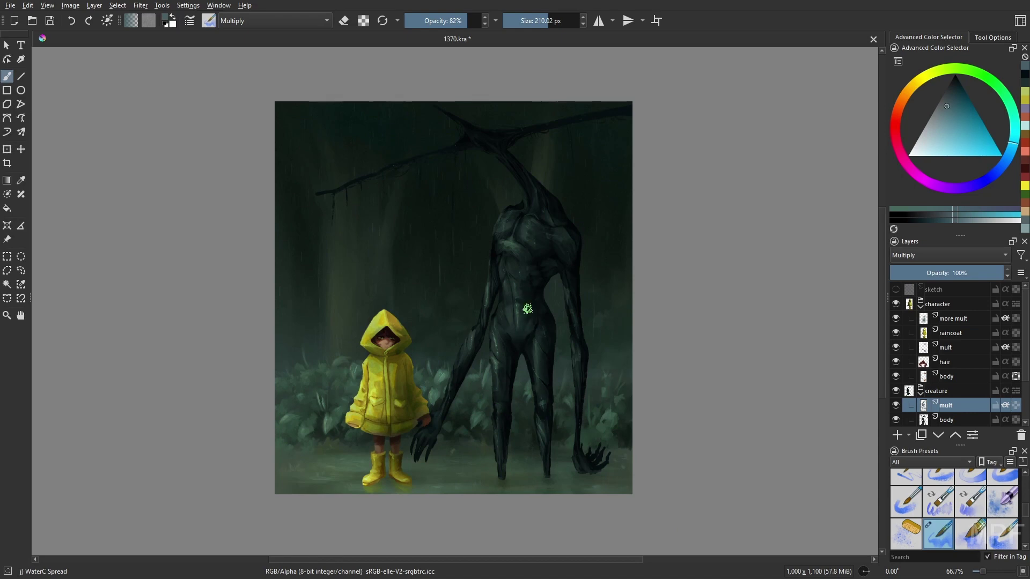
Paint dark yellow-green patches along the lower ground on the back layer with Gamer Knife Maybe at 43% opacity, up to 37.83 px
click(921, 304)
click(936, 391)
click(950, 92)
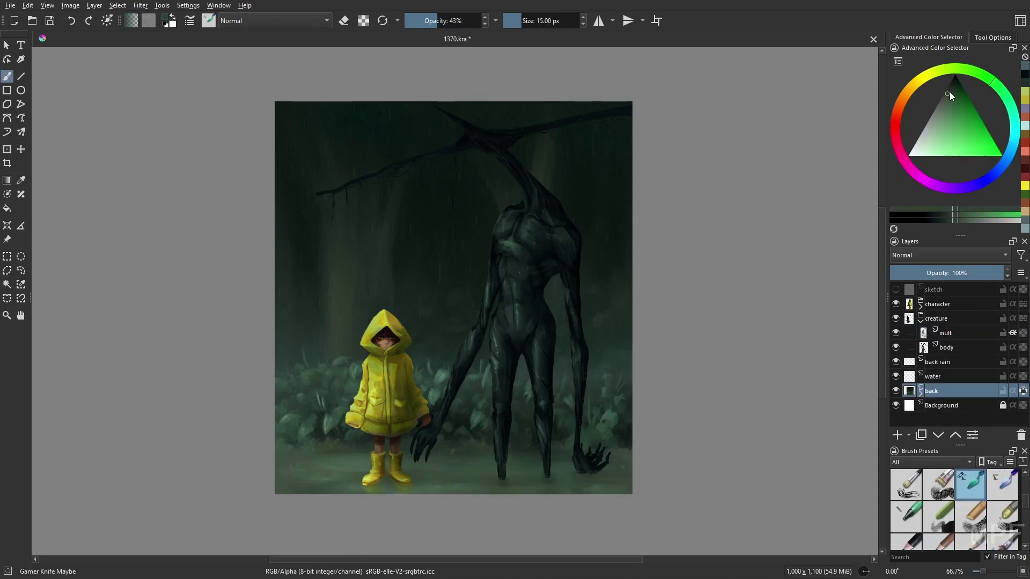
mouse_move(607, 480)
mouse_down()
mouse_move(595, 467)
mouse_move(627, 485)
mouse_up()
ctrl+click(605, 460)
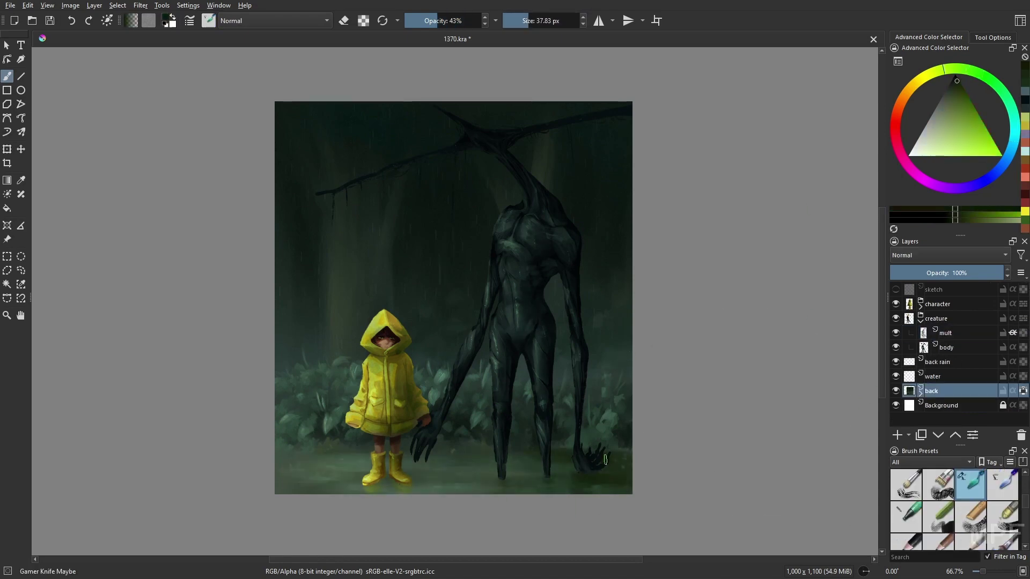
drag(387, 481, 463, 483)
Add a rain layer above the character group, scatter teal-grey specks with Texture Starfield at 250 px, and filter them into rain streaks
key(ctrl+plus)
click(921, 304)
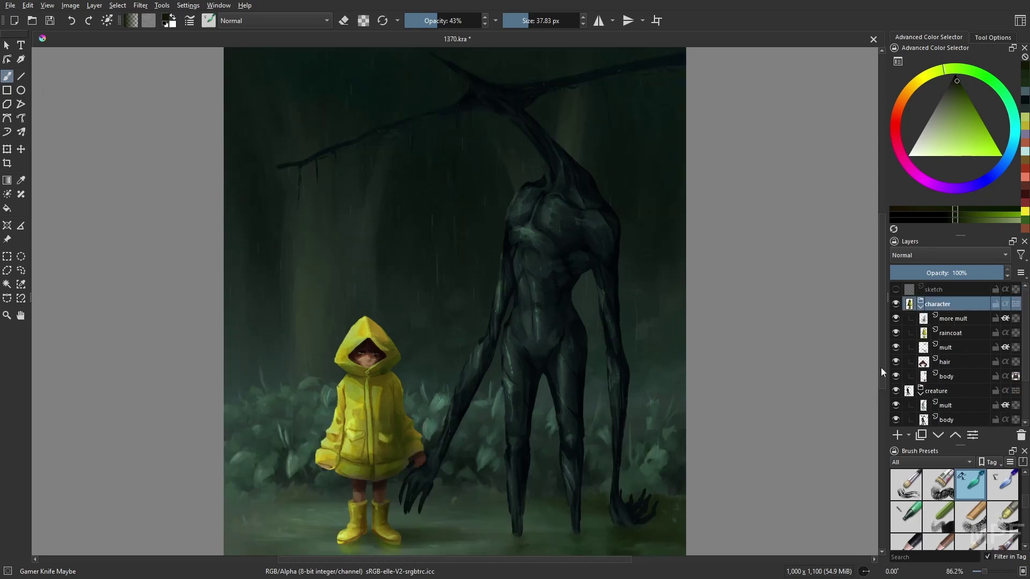
click(921, 304)
click(944, 304)
click(946, 123)
key(/)
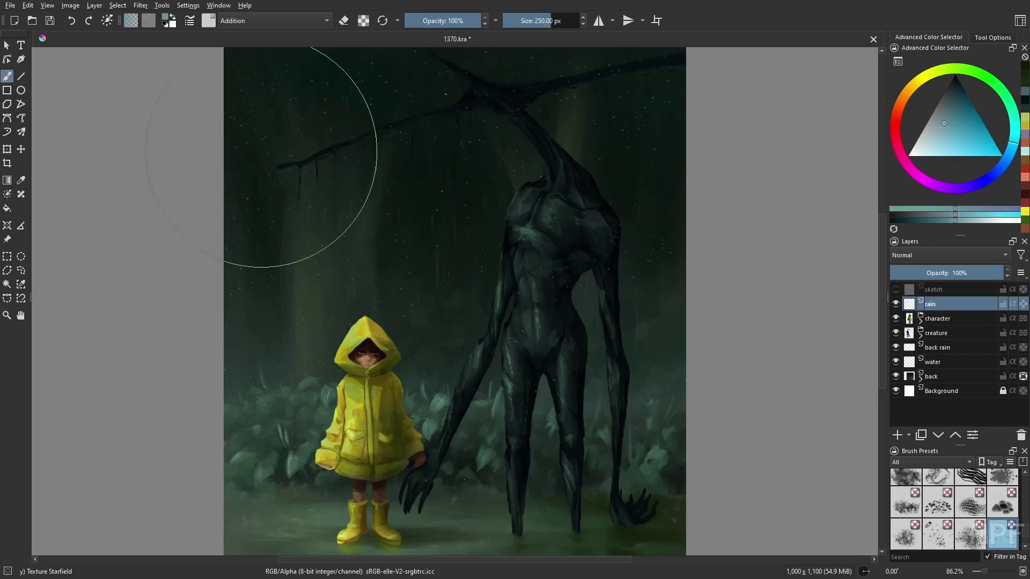
key(ctrl+alt+f)
key(Return)
Paint small raindrop splashes around the raincoat on the rain layer with the liner brush at 3 px in teal-grey and near-white cyan
key(/)
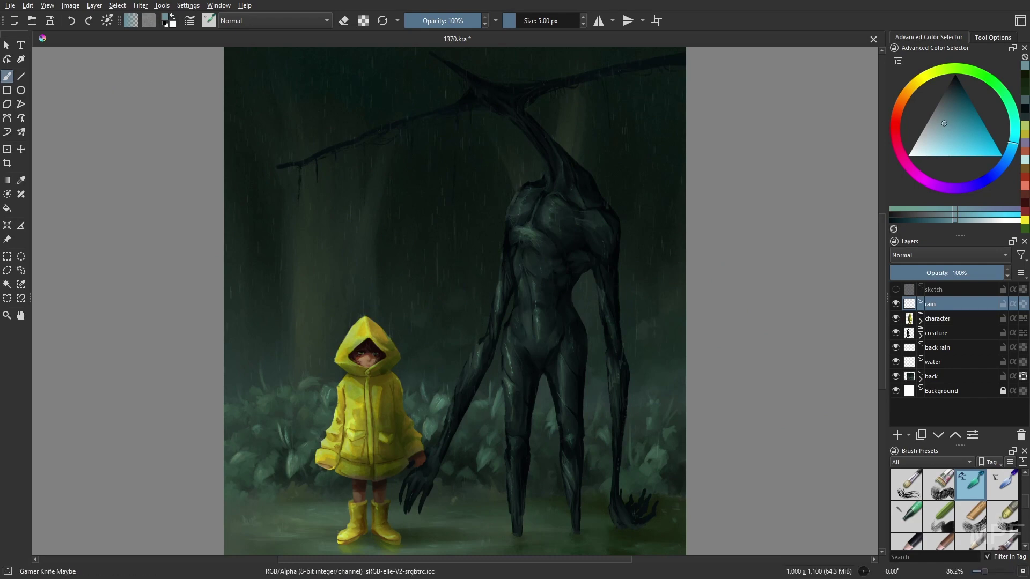
right_click(462, 298)
click(384, 314)
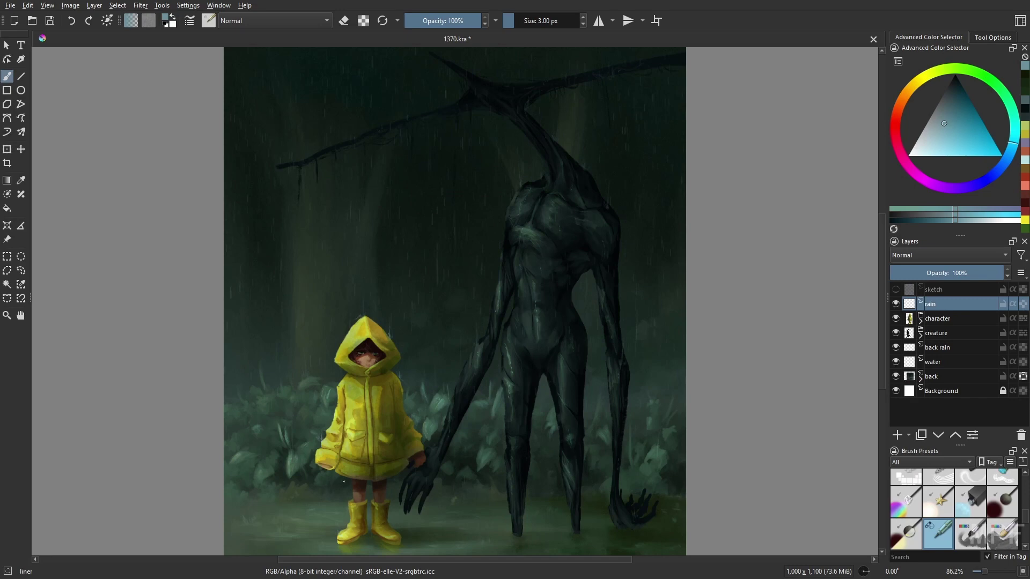
key(l)
key(l)
key(l)
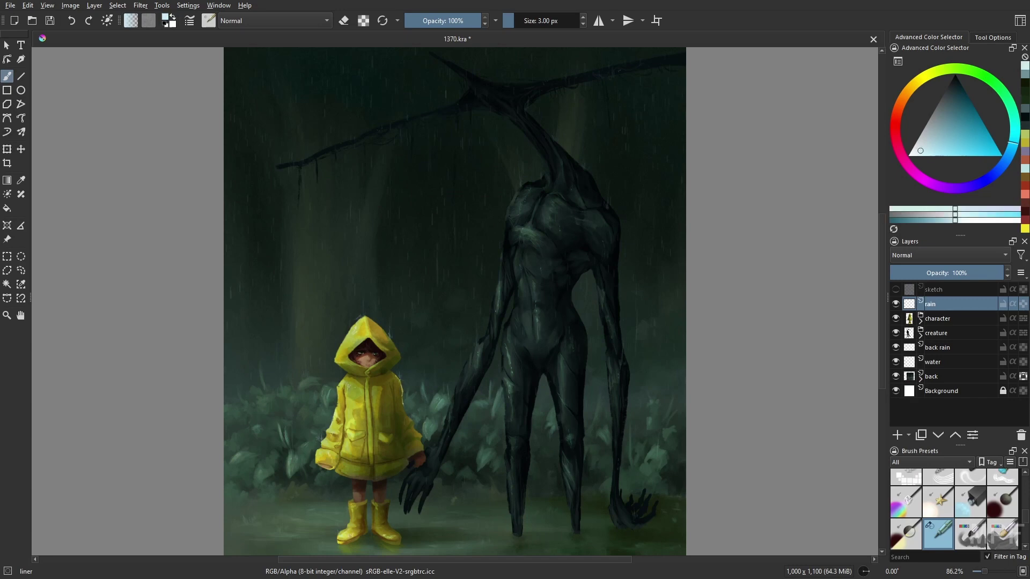
Try merging the character and creature groups and applying a Random Noise filter mask to the merged creature
ctrl+click(944, 329)
right_click(948, 326)
click(948, 316)
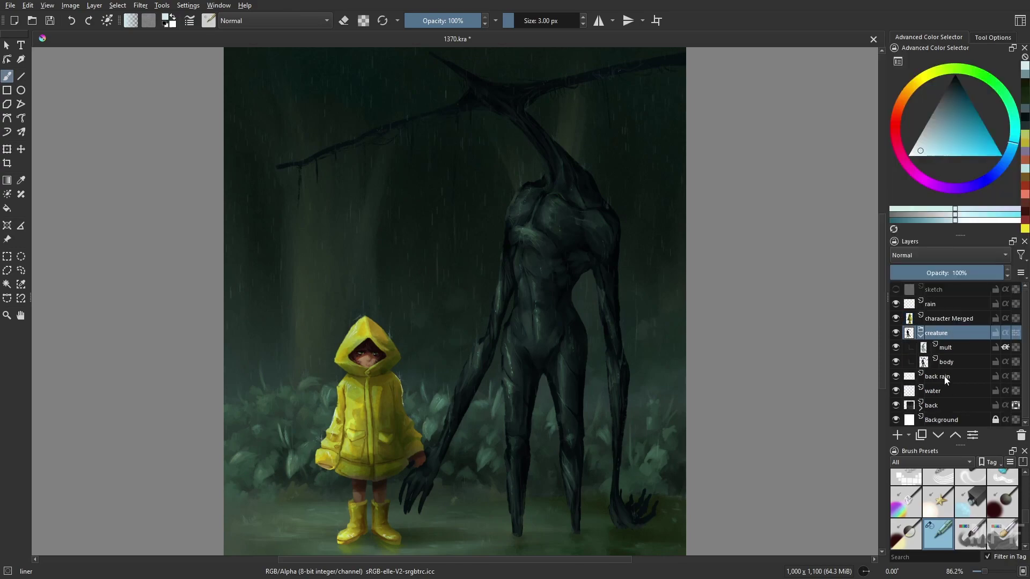
key(shift+Delete)
key(Escape)
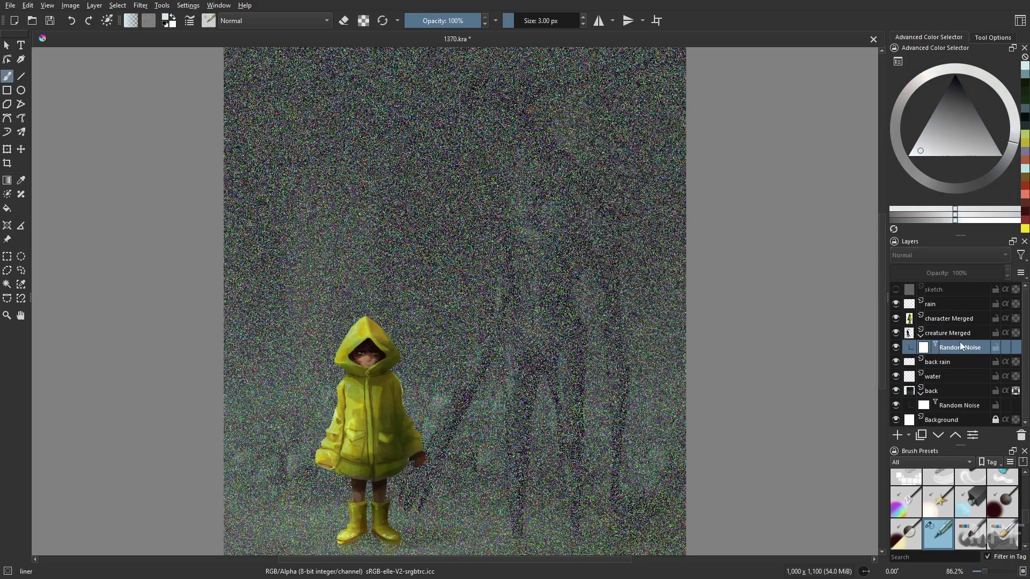
key(ctrl+z)
key(ctrl+z)
Undo the trial noise mask inside the creature group to return to the separate character and creature groups
right_click(948, 331)
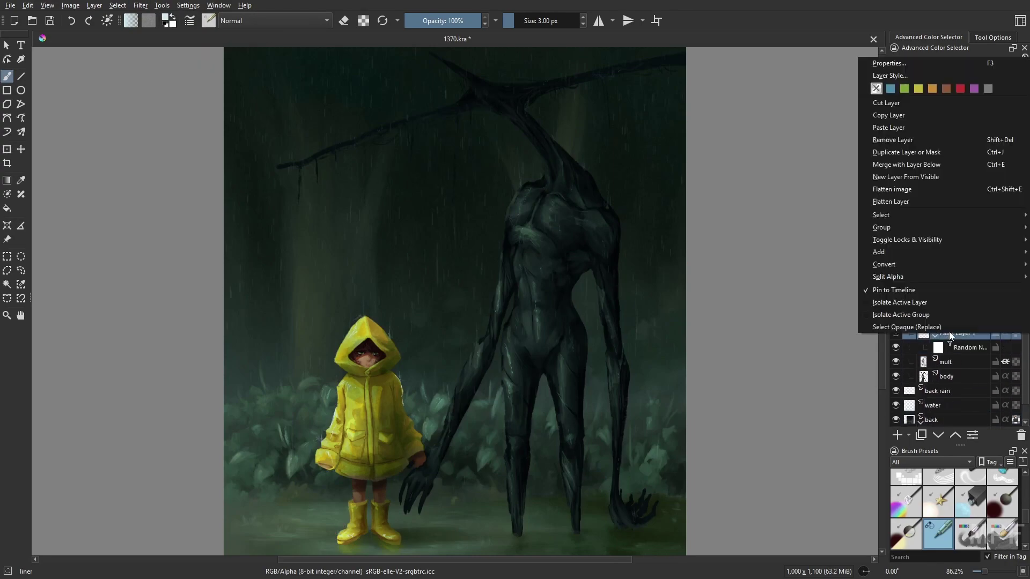
key(Escape)
right_click(958, 344)
key(Escape)
key(ctrl+z)
key(ctrl+z)
key(ctrl+z)
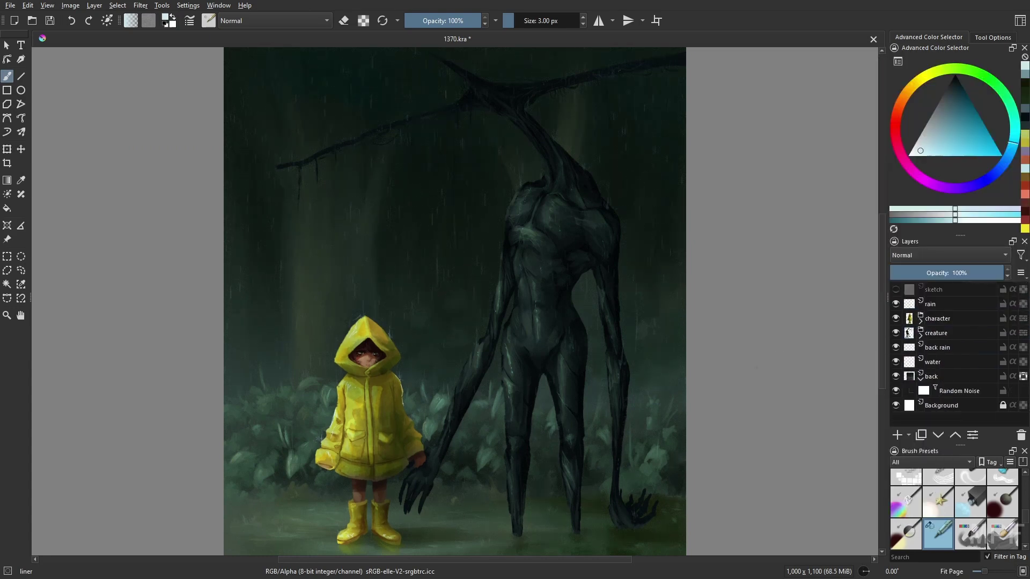
Add a pixels layer with inherited alpha atop the character group and clean up the child's body layer with the 3 px liner eraser
key(1)
key(e)
key(Page_Down)
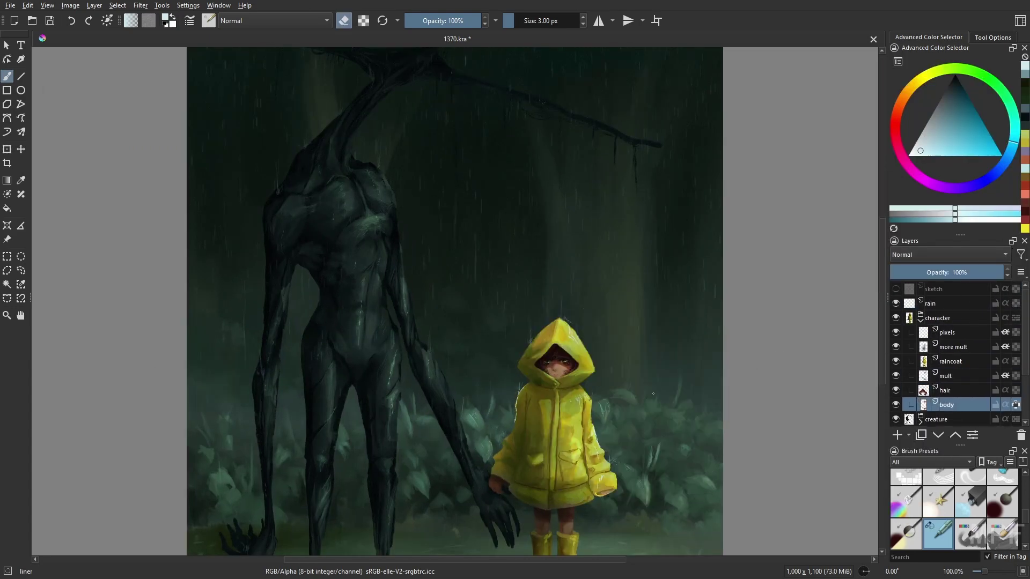
key(Page_Up)
key(e)
Refine the child's skin details on the body layer with the 3 px liner in dark red and lighter reddish brown
click(961, 405)
key(m)
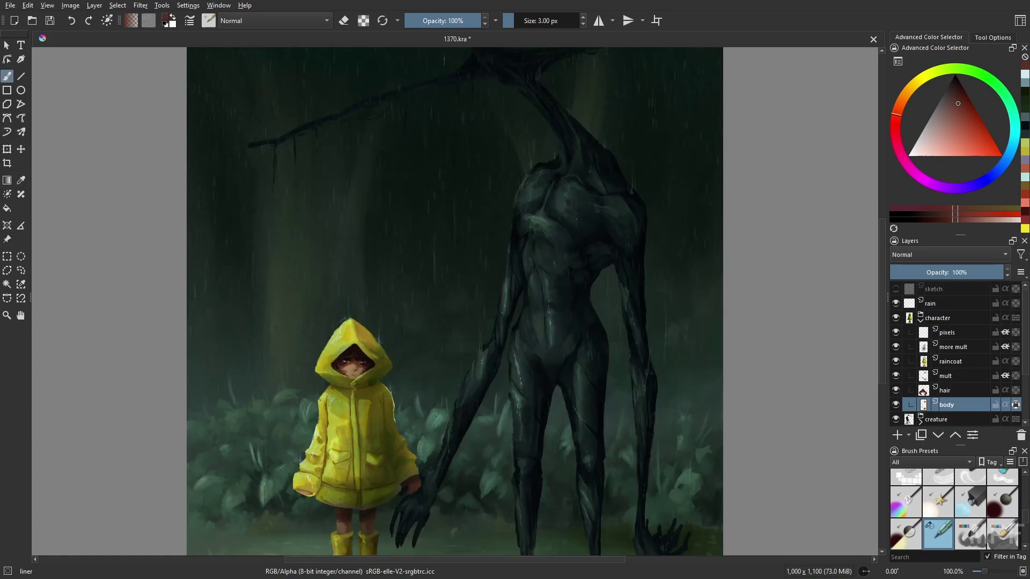
key(l)
key(l)
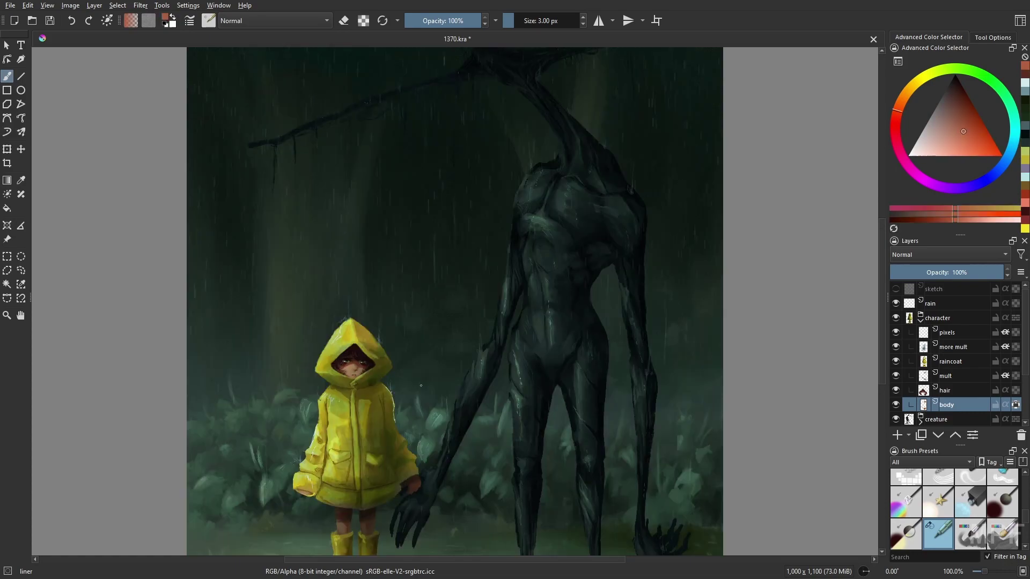
key(m)
key(2)
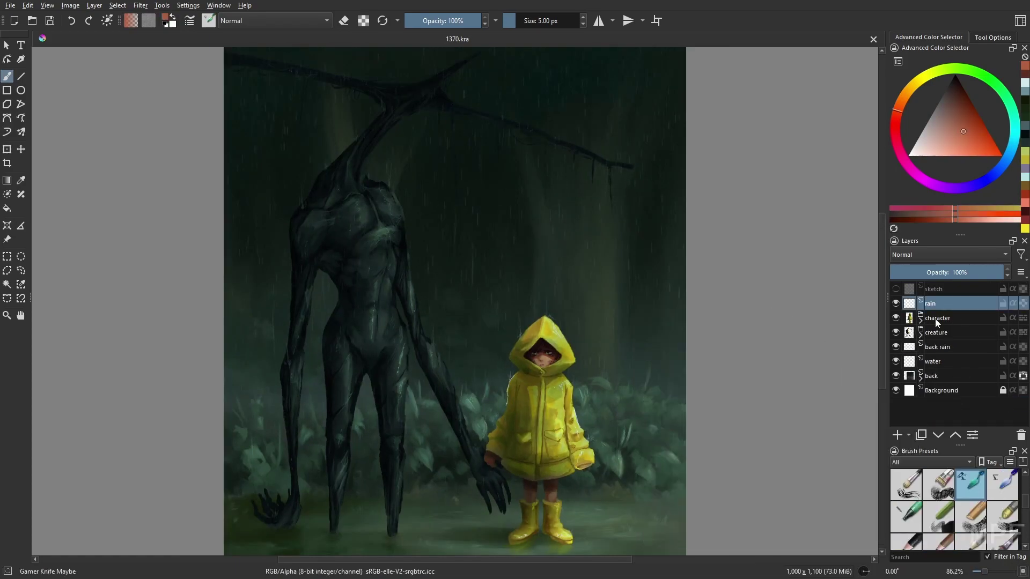
Add a grass layer above the character group and paint muted green grass around the feet with Gamer Knife Maybe at 16 and 12 px
right_click(733, 411)
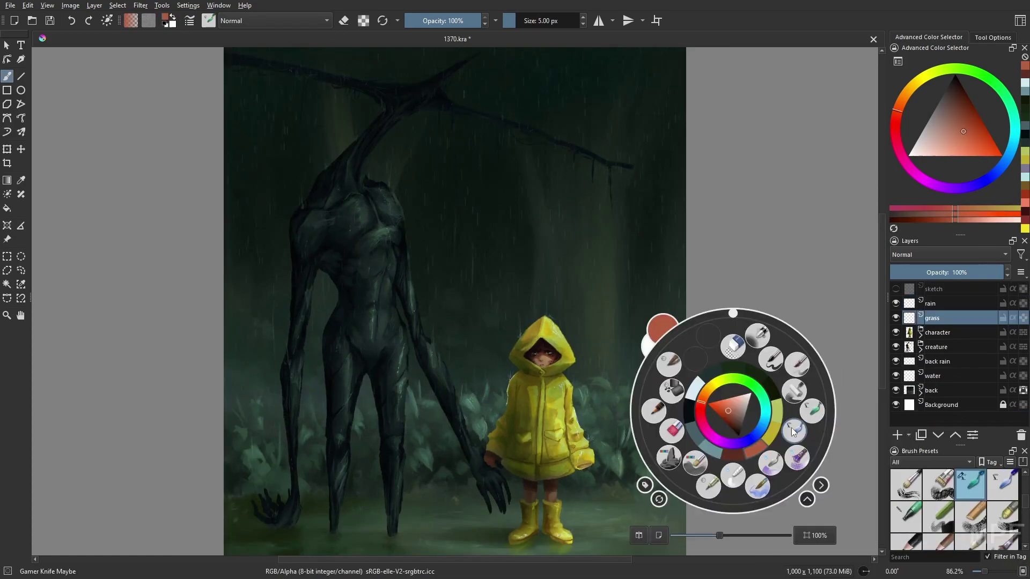
click(793, 432)
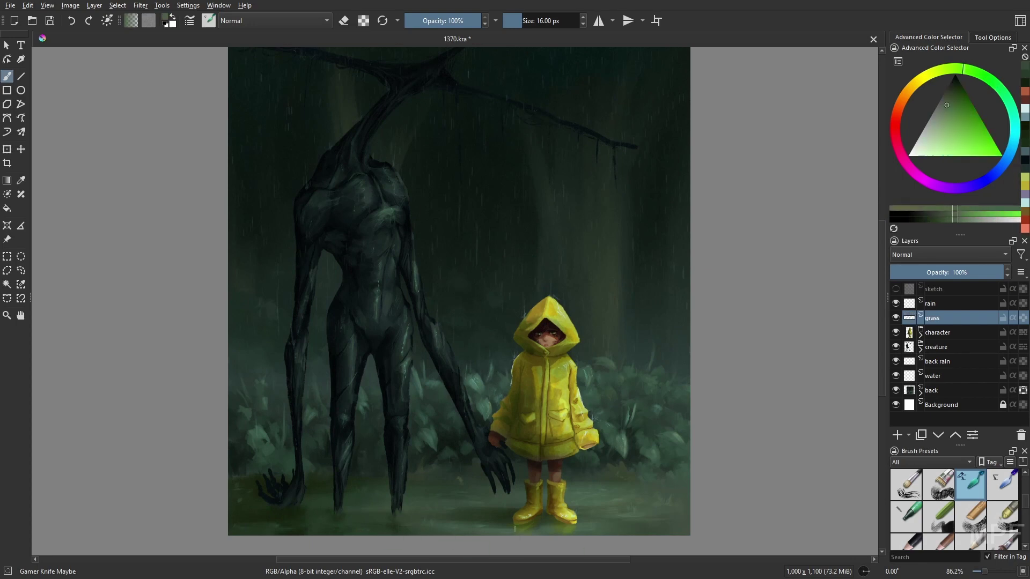
key(bracketleft)
ctrl+click(592, 533)
key(k)
key(k)
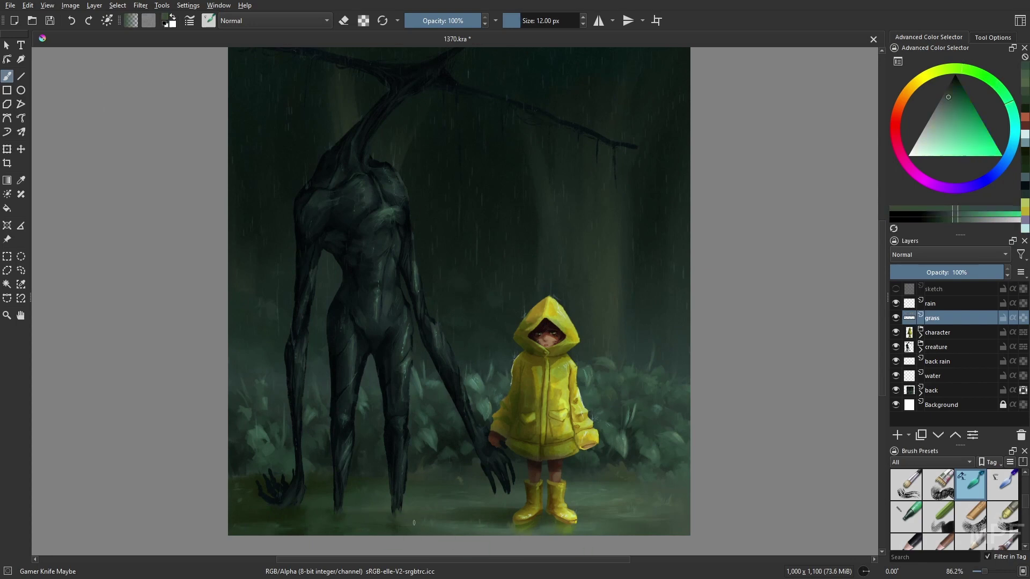
key(2)
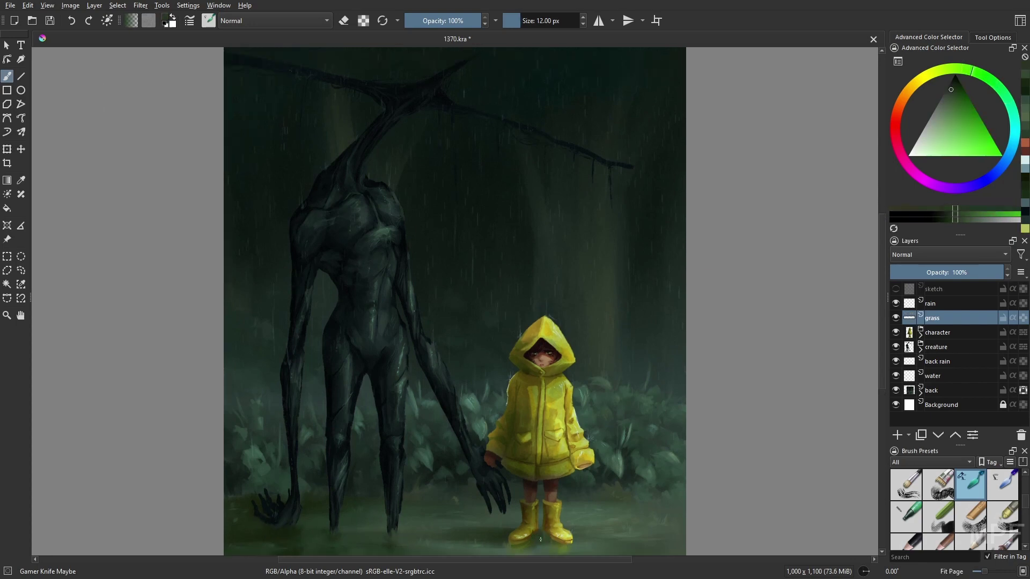
Darken the sleeve cuff on the raincoat layer with Gamer Knife Maybe at 7 px in dark yellow
right_click(755, 411)
right_click(596, 411)
click(675, 411)
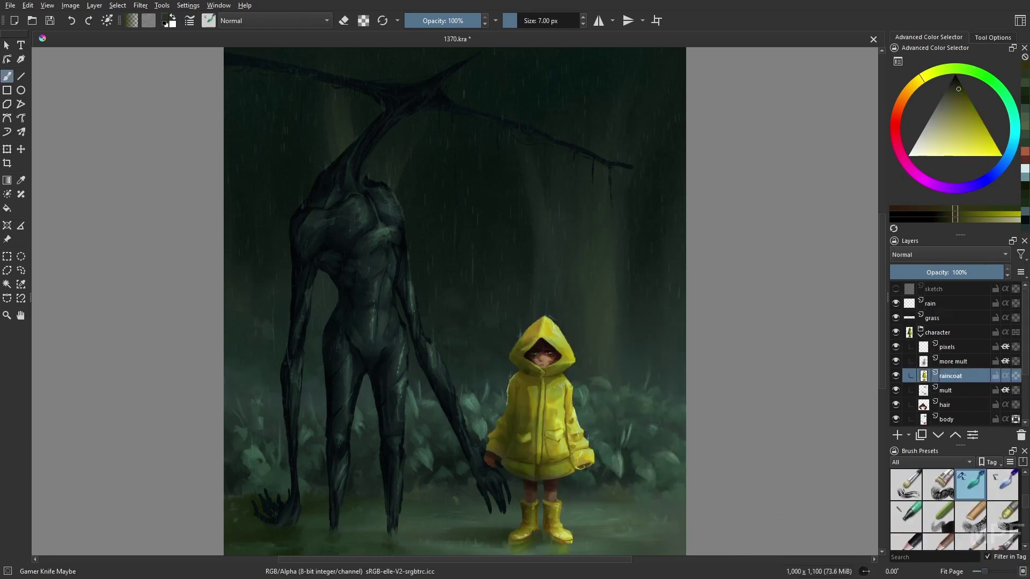